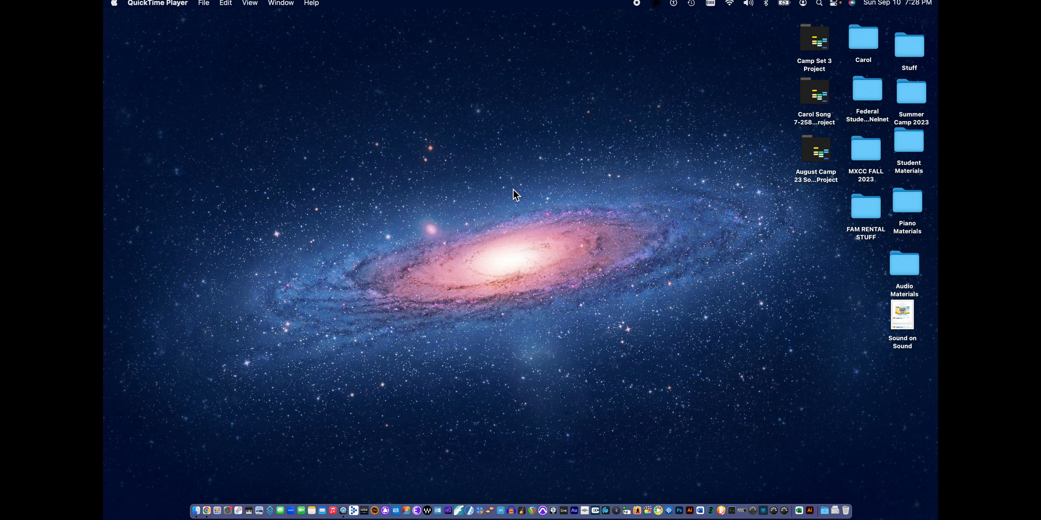
Create a desktop folder named NatterEx1 and place it below the August Camp project folder
{"action": "right_click", "coordinate": [515, 167]}
{"action": "left_click", "coordinate": [527, 169]}
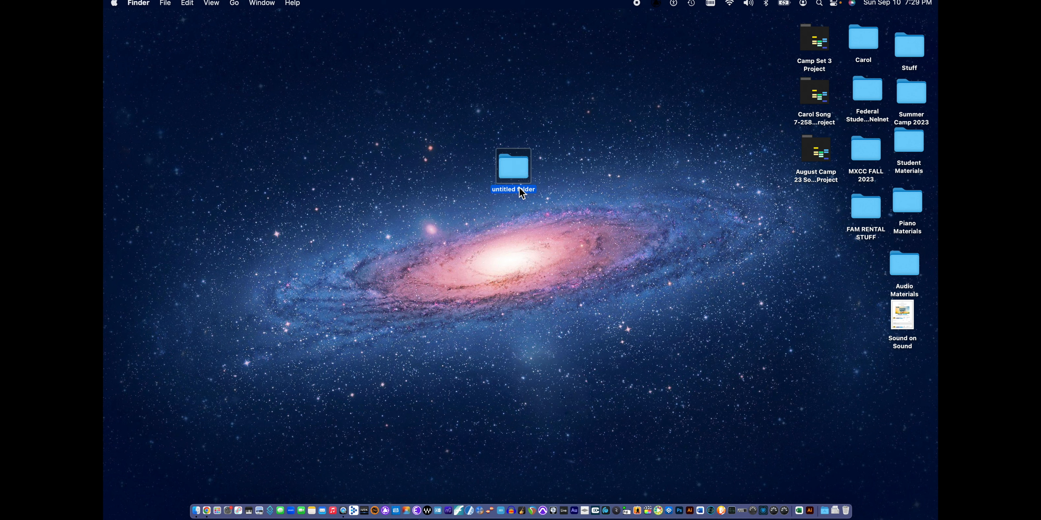
{"action": "type", "text": "Natter"}
{"action": "type", "text": "Exq1]"}
{"action": "key", "text": "BackSpace"}
{"action": "key", "text": "BackSpace"}
{"action": "key", "text": "BackSpace"}
{"action": "type", "text": "1"}
{"action": "left_click", "coordinate": [521, 223]}
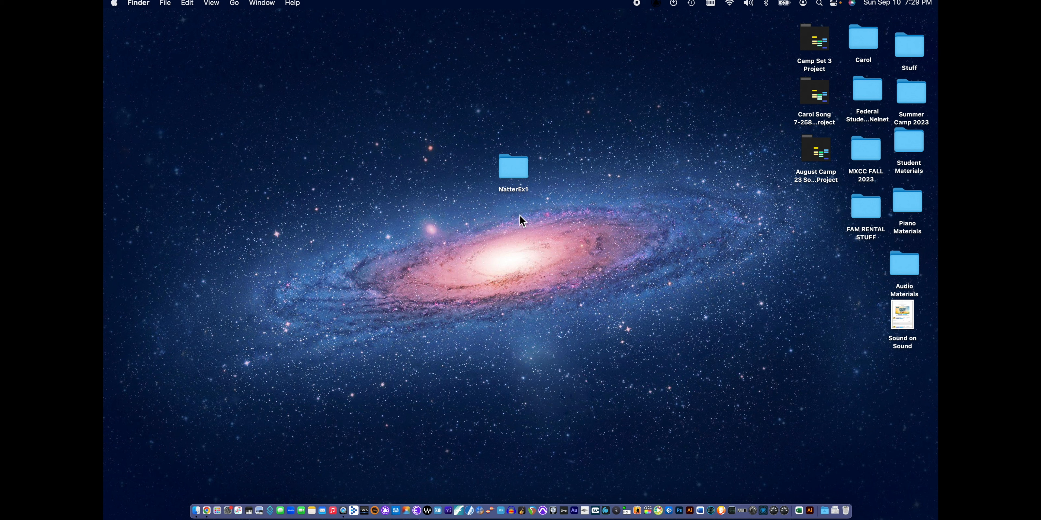
{"action": "left_click_drag", "start_coordinate": [511, 167], "coordinate": [820, 275]}
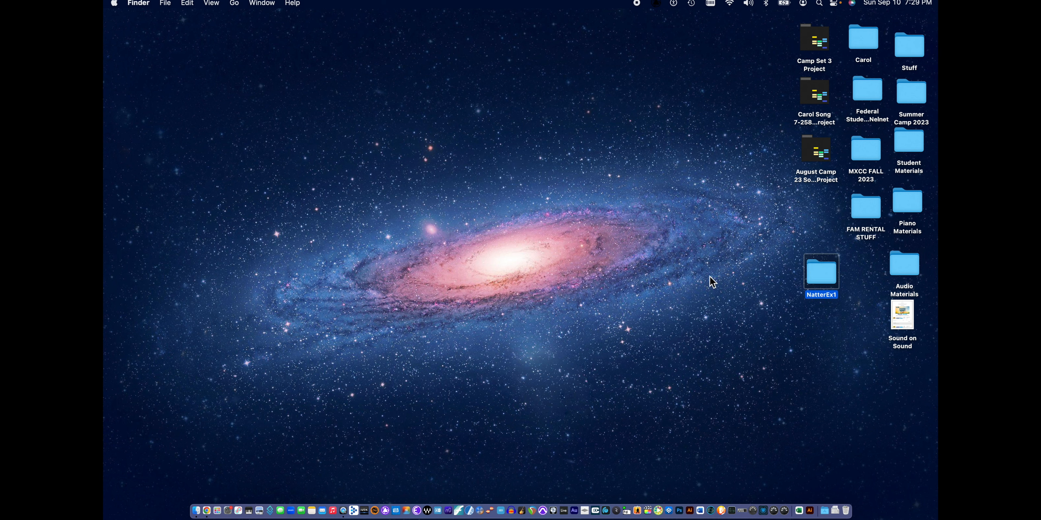
{"action": "left_click", "coordinate": [711, 282]}
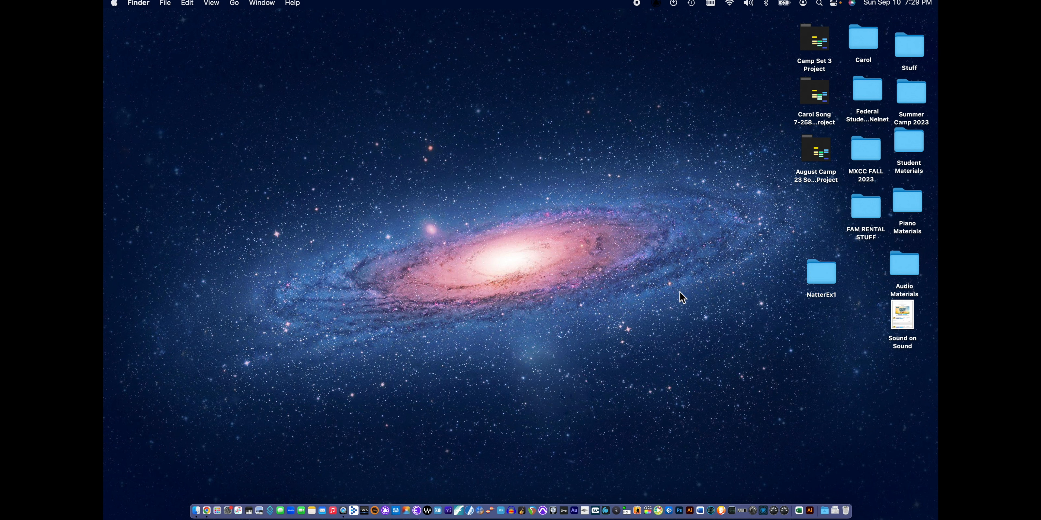
Open Pro Tools and look through the Dashboard's Recent, Projects and Getting Started pages
{"action": "left_click", "coordinate": [541, 511]}
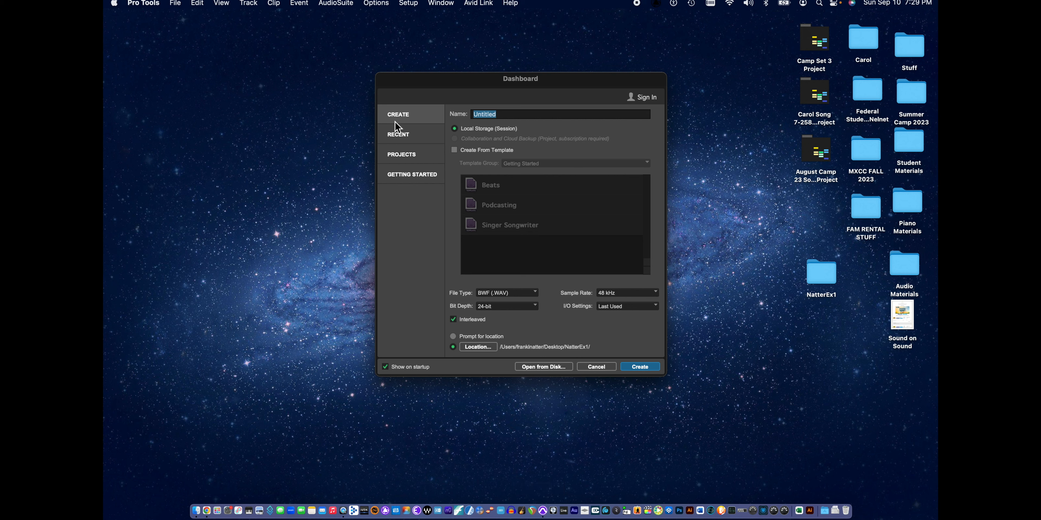
{"action": "left_click", "coordinate": [399, 135]}
{"action": "left_click", "coordinate": [402, 155]}
{"action": "left_click", "coordinate": [405, 177]}
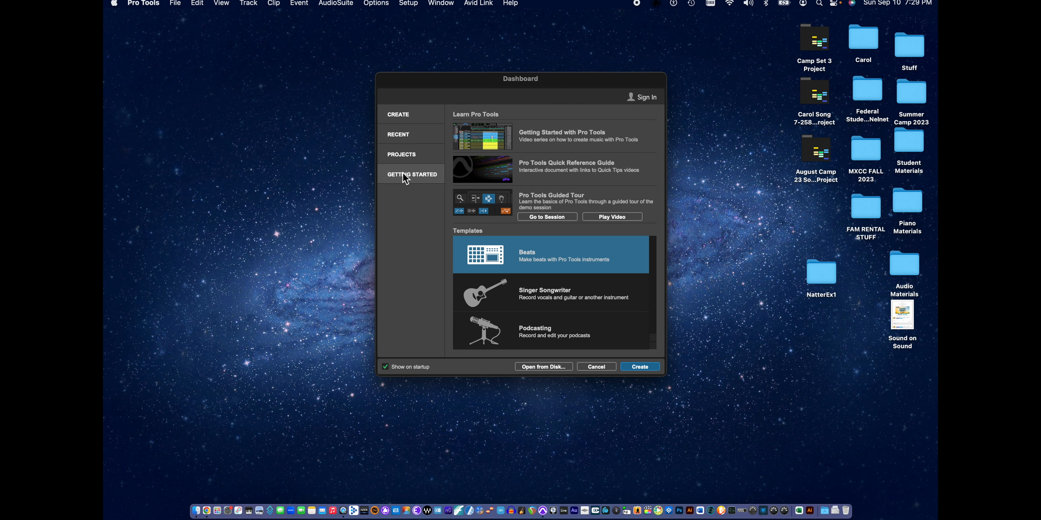
{"action": "left_click", "coordinate": [403, 156]}
{"action": "left_click", "coordinate": [402, 139]}
{"action": "left_click", "coordinate": [402, 118]}
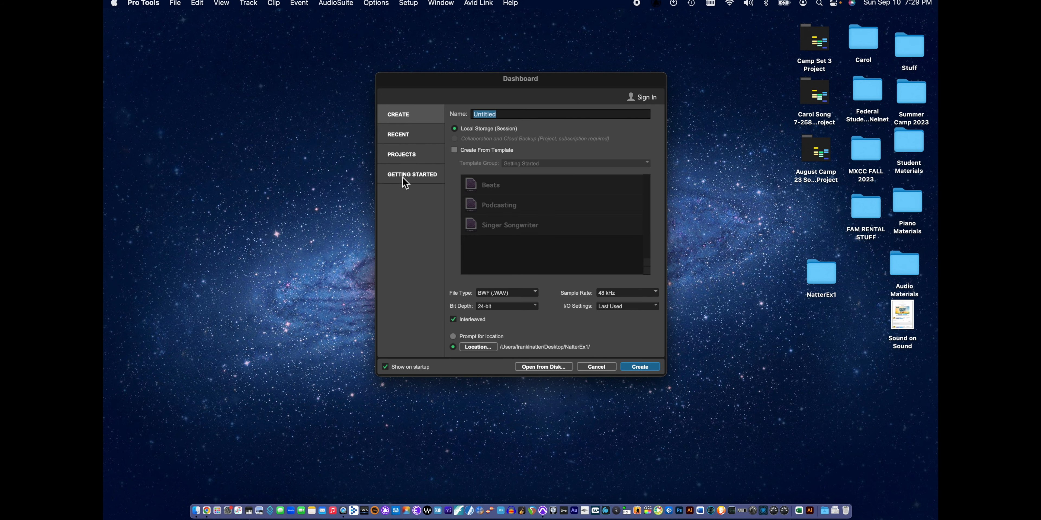
{"action": "left_click", "coordinate": [403, 177]}
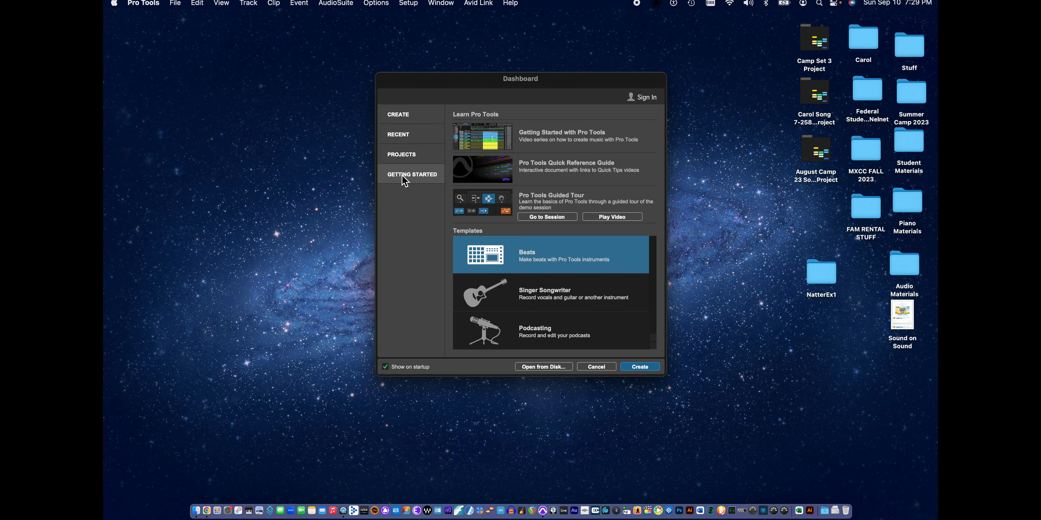
Create a local session named NatterEx1, stored in the NatterEx1 folder on the desktop
{"action": "left_click", "coordinate": [397, 117]}
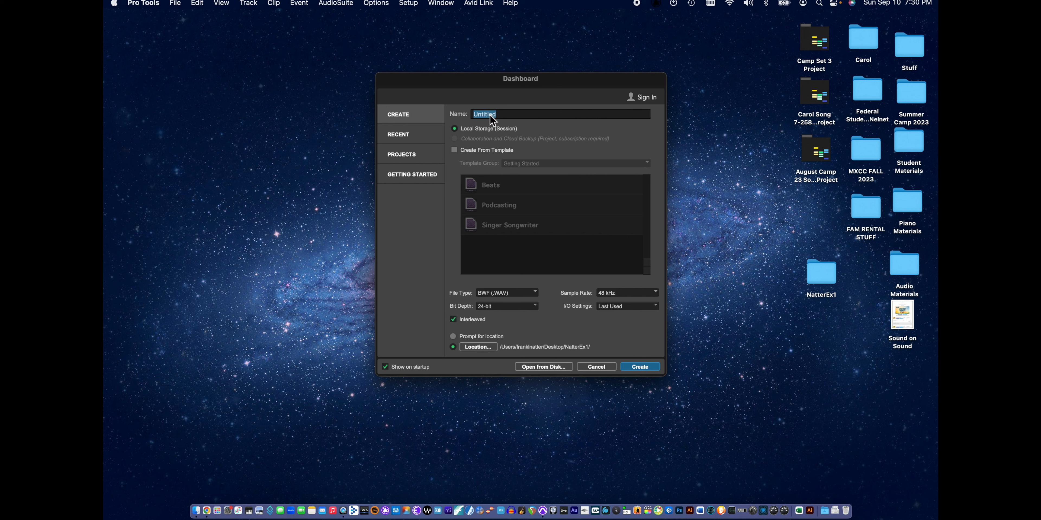
{"action": "type", "text": "NatterEx1"}
{"action": "left_click", "coordinate": [477, 349]}
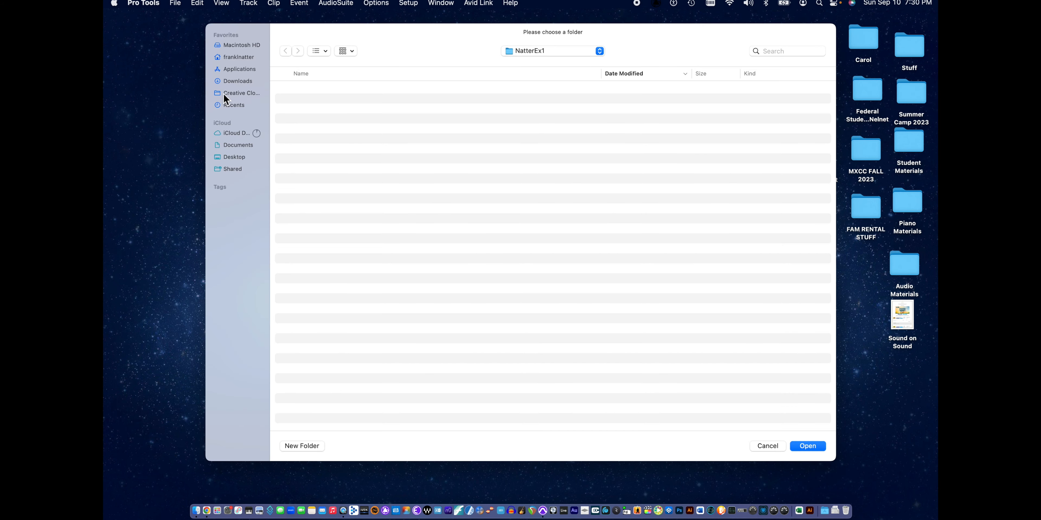
{"action": "left_click_drag", "start_coordinate": [434, 37], "coordinate": [359, 38]}
{"action": "left_click", "coordinate": [239, 160]}
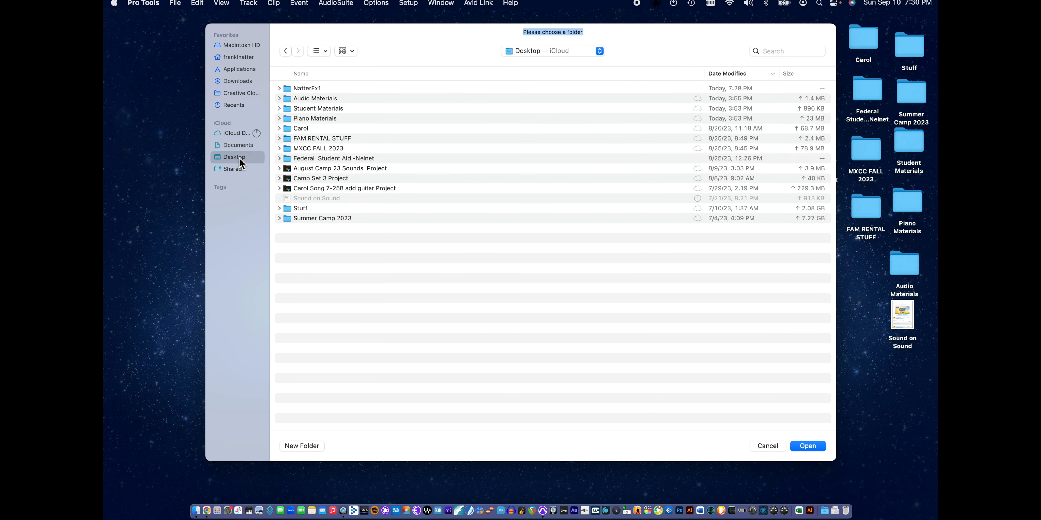
{"action": "left_click", "coordinate": [309, 88]}
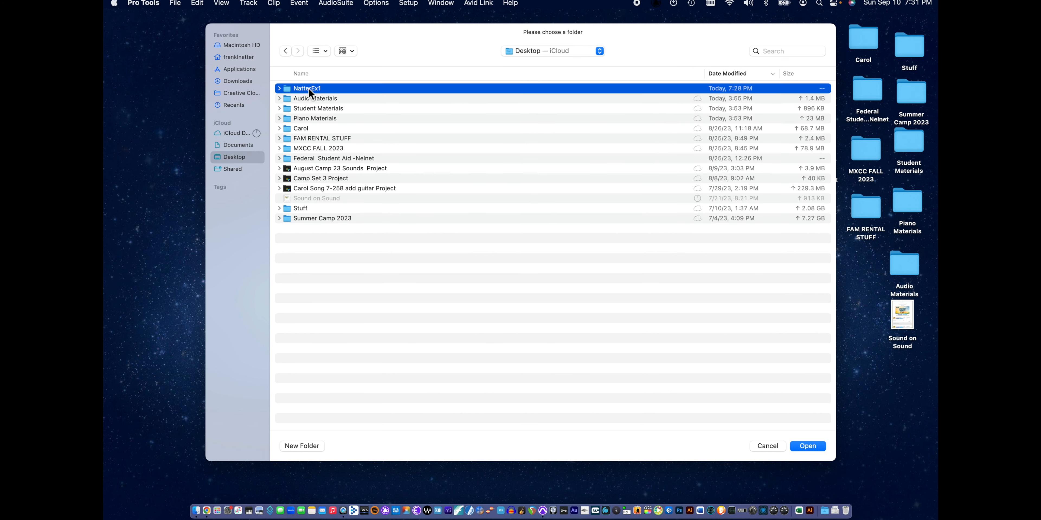
{"action": "left_click", "coordinate": [810, 446]}
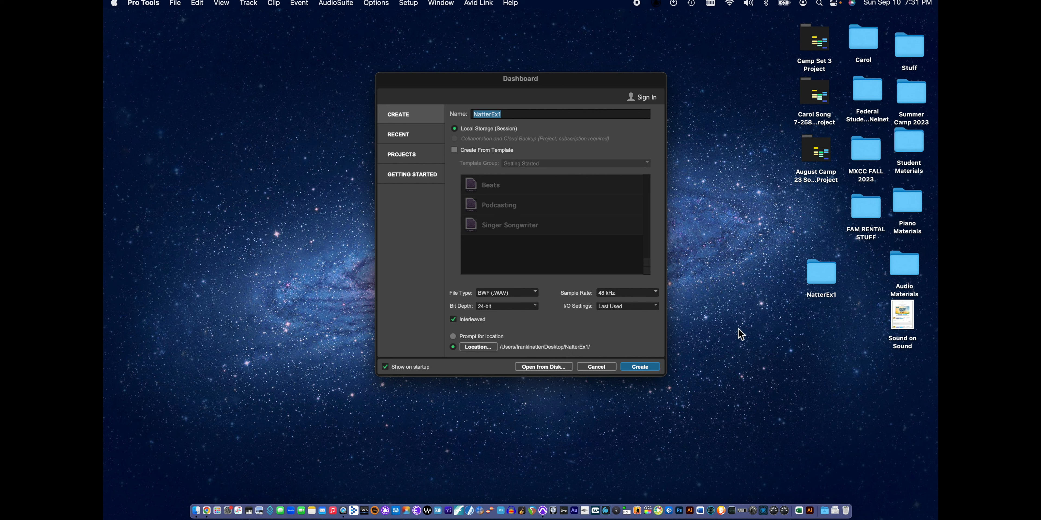
{"action": "left_click", "coordinate": [636, 367]}
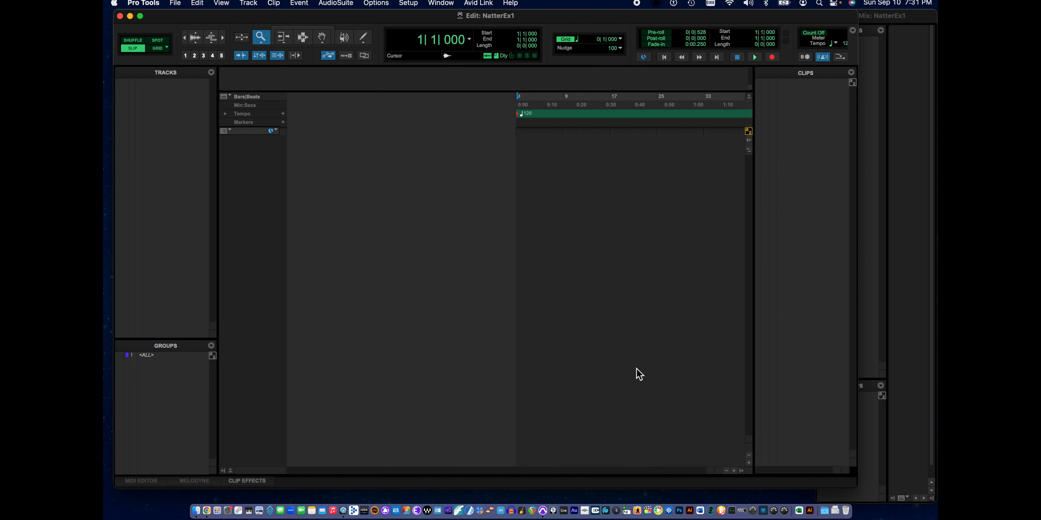
Examine the Playback Engine settings, including the available devices, hardware buffer sizes and the video engine option
{"action": "left_click", "coordinate": [409, 4]}
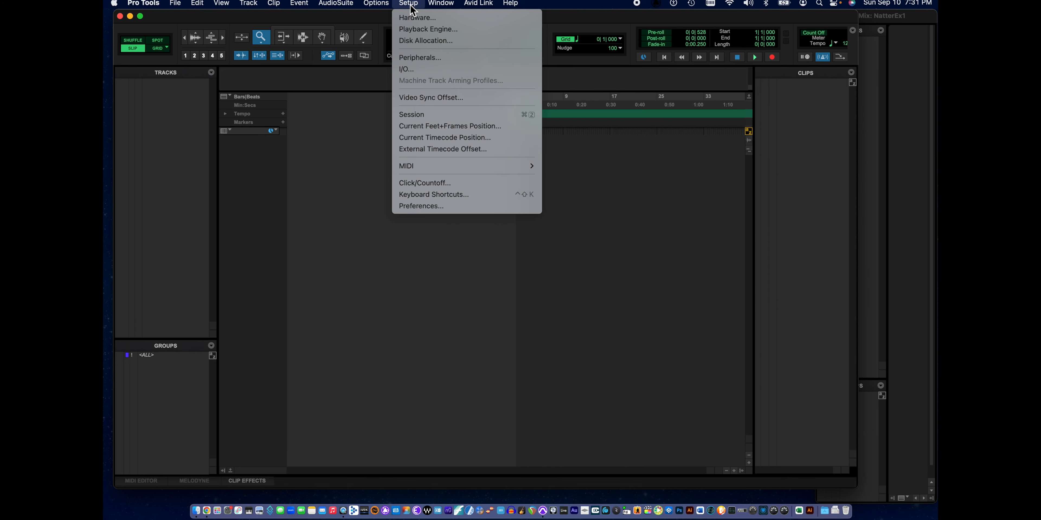
{"action": "left_click", "coordinate": [412, 32]}
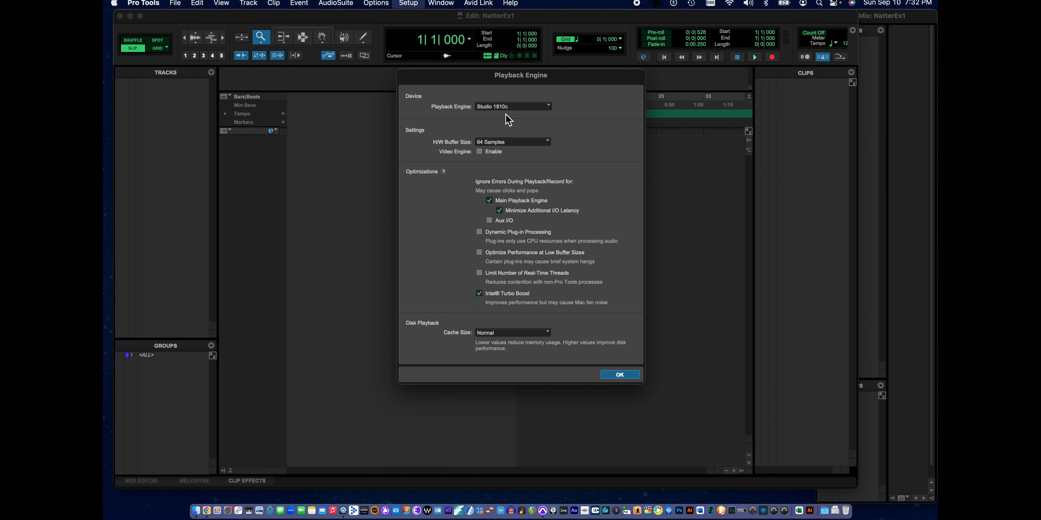
{"action": "left_click", "coordinate": [522, 108]}
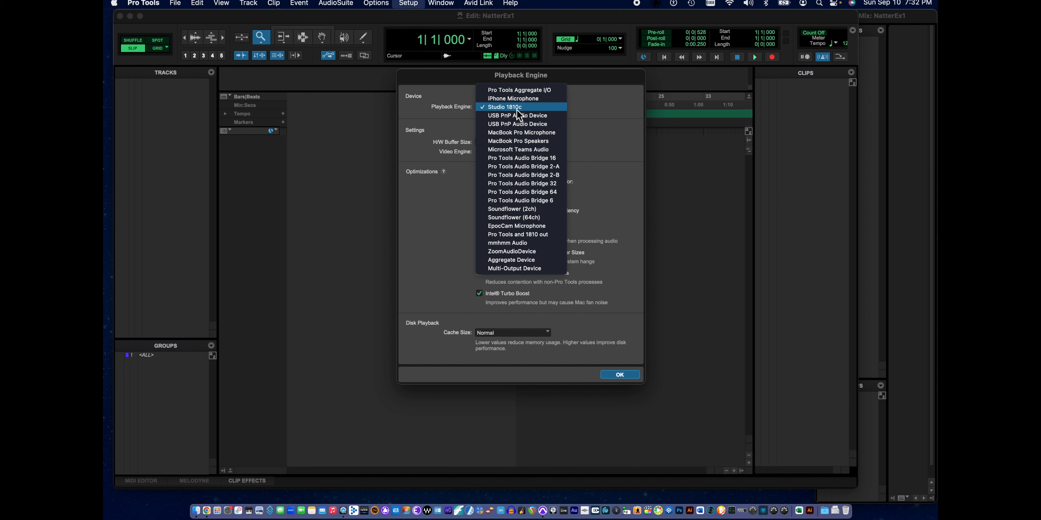
{"action": "left_click", "coordinate": [584, 117]}
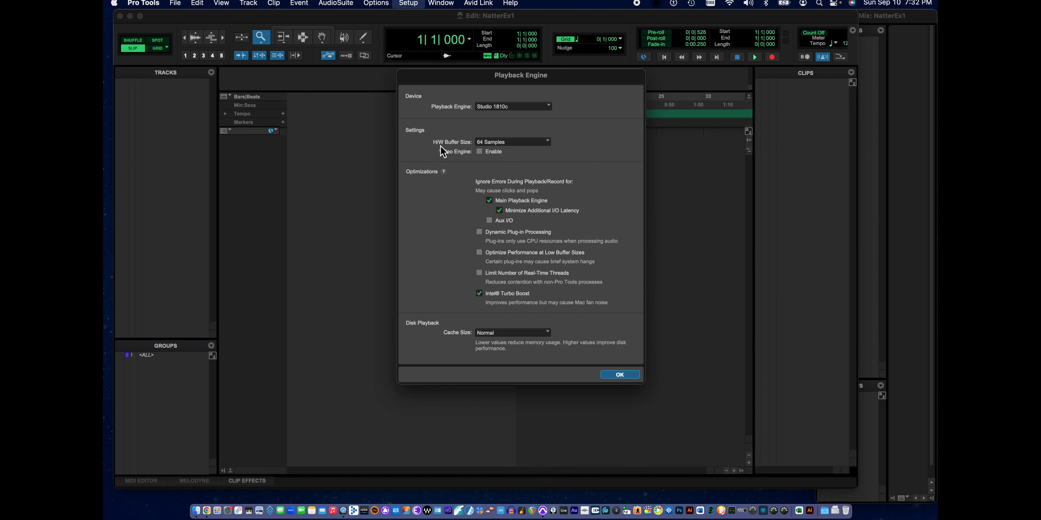
{"action": "left_click", "coordinate": [501, 143]}
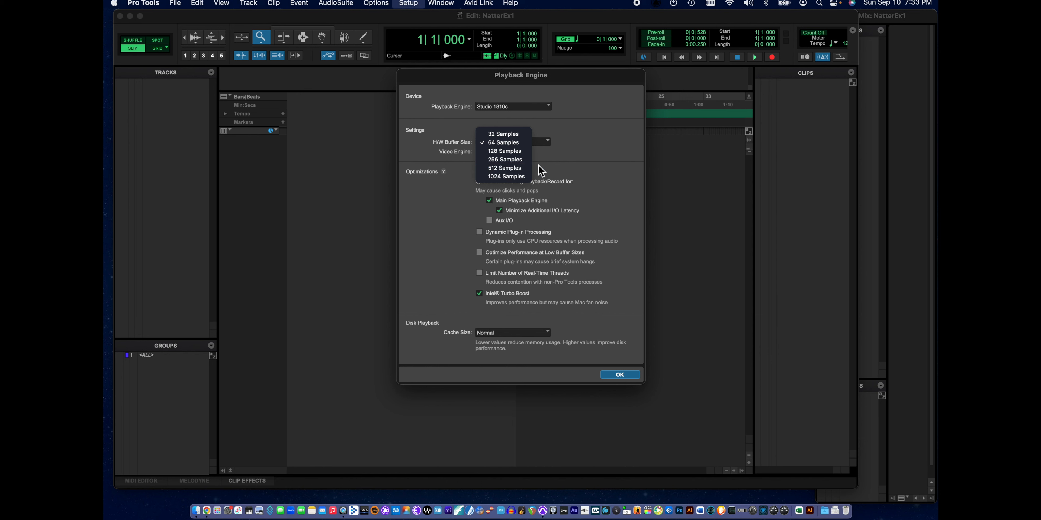
{"action": "left_click", "coordinate": [547, 157]}
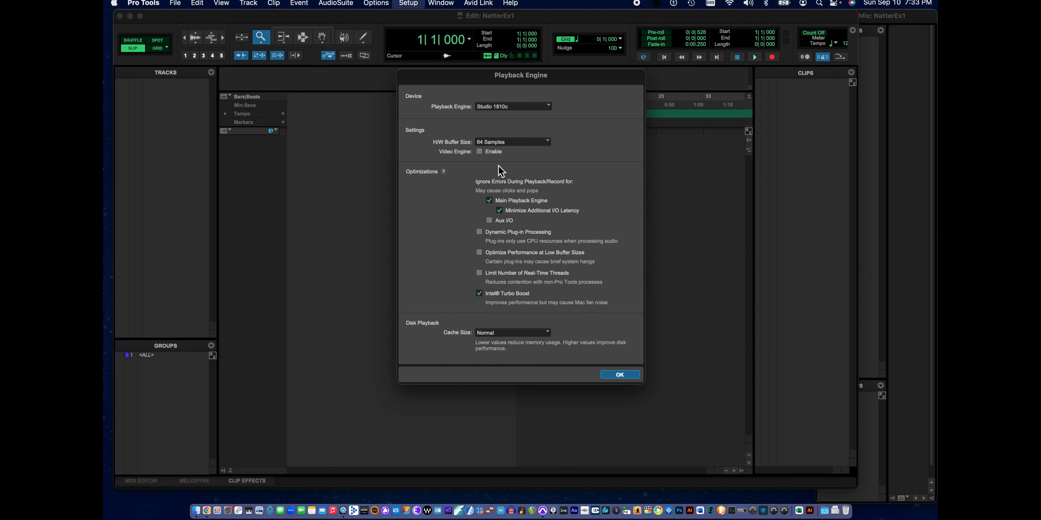
{"action": "left_click", "coordinate": [480, 152]}
{"action": "left_click", "coordinate": [479, 152]}
{"action": "left_click", "coordinate": [620, 375]}
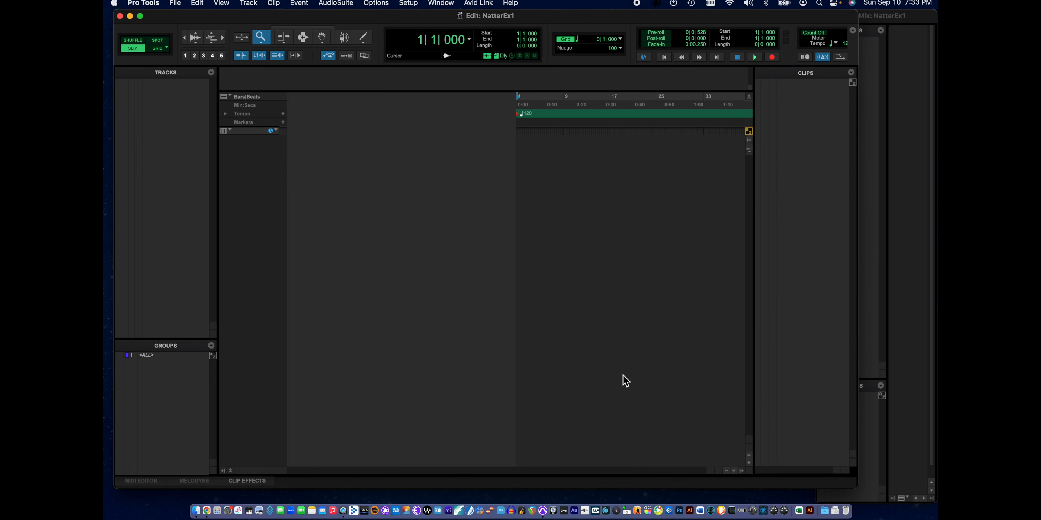
Create one new mono audio track in the session
{"action": "left_click", "coordinate": [248, 3]}
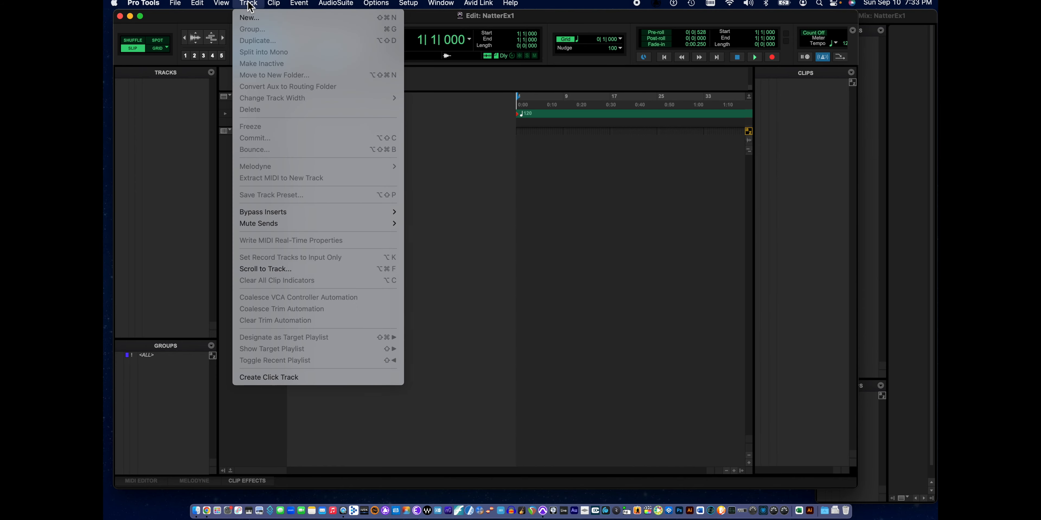
{"action": "left_click", "coordinate": [251, 18]}
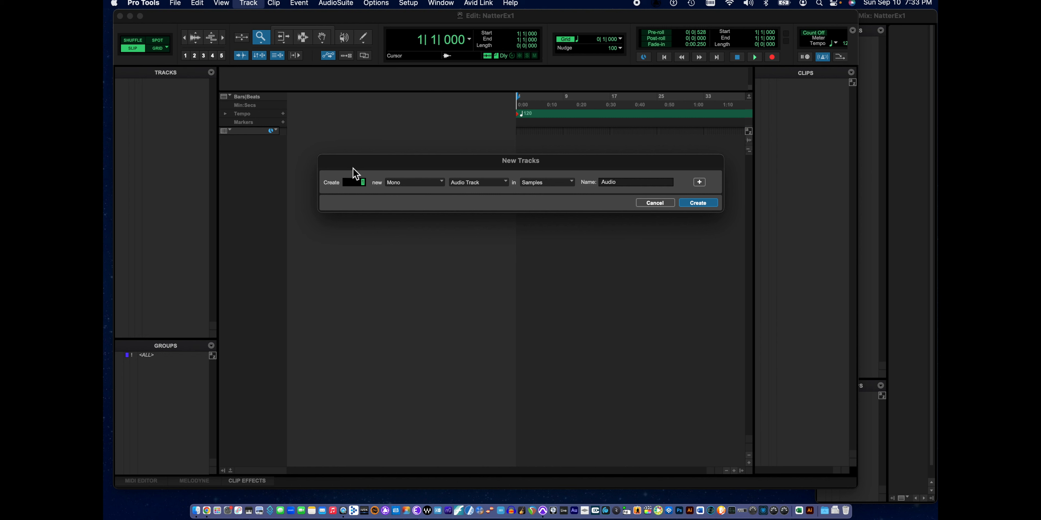
{"action": "left_click", "coordinate": [415, 185]}
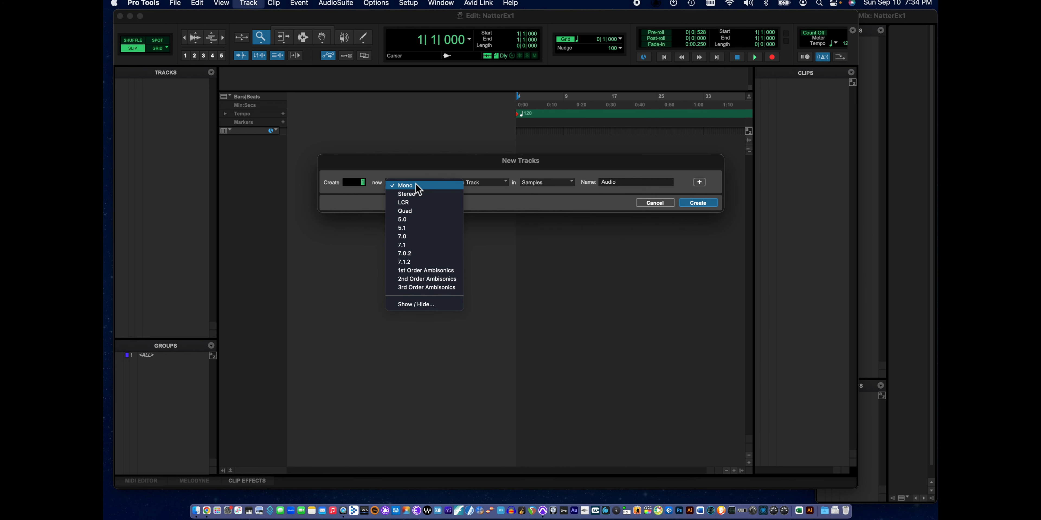
{"action": "left_click", "coordinate": [415, 185]}
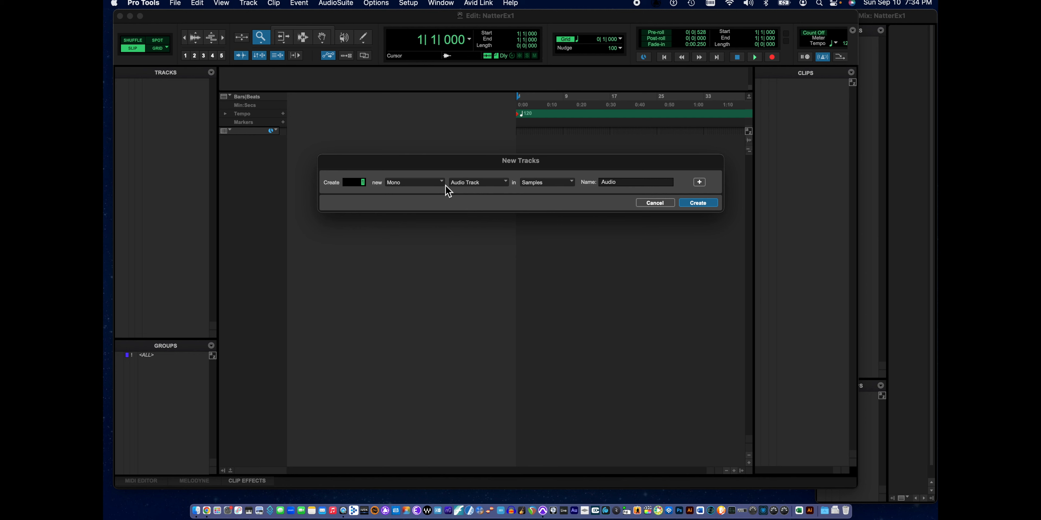
{"action": "left_click", "coordinate": [471, 185]}
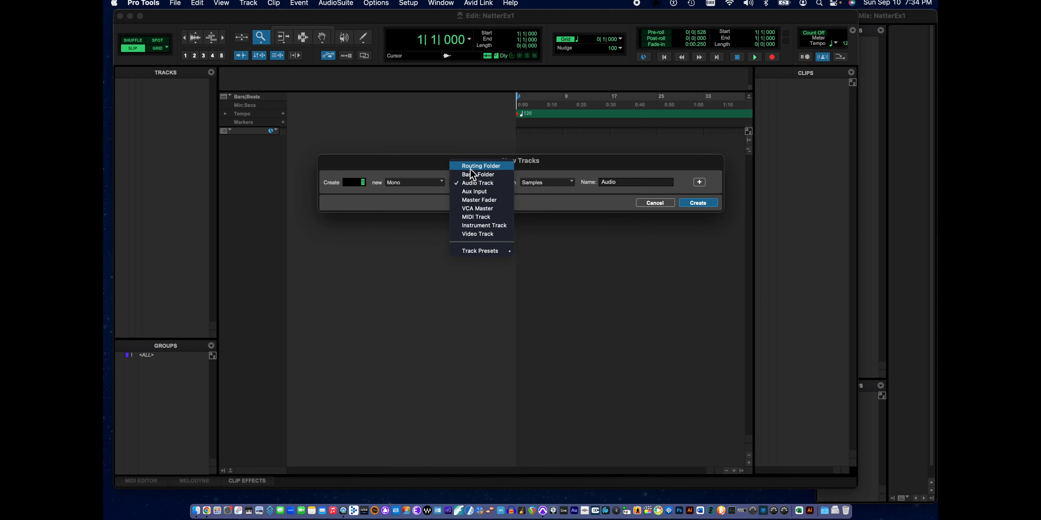
{"action": "left_click", "coordinate": [441, 200]}
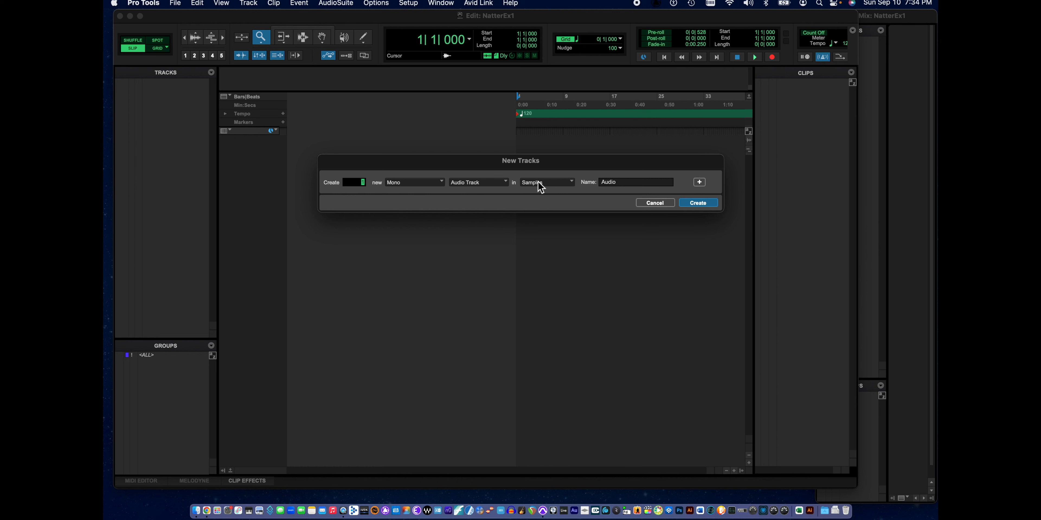
{"action": "left_click", "coordinate": [563, 187]}
{"action": "left_click", "coordinate": [579, 196]}
{"action": "double_click", "coordinate": [612, 183]}
{"action": "left_click", "coordinate": [686, 203]}
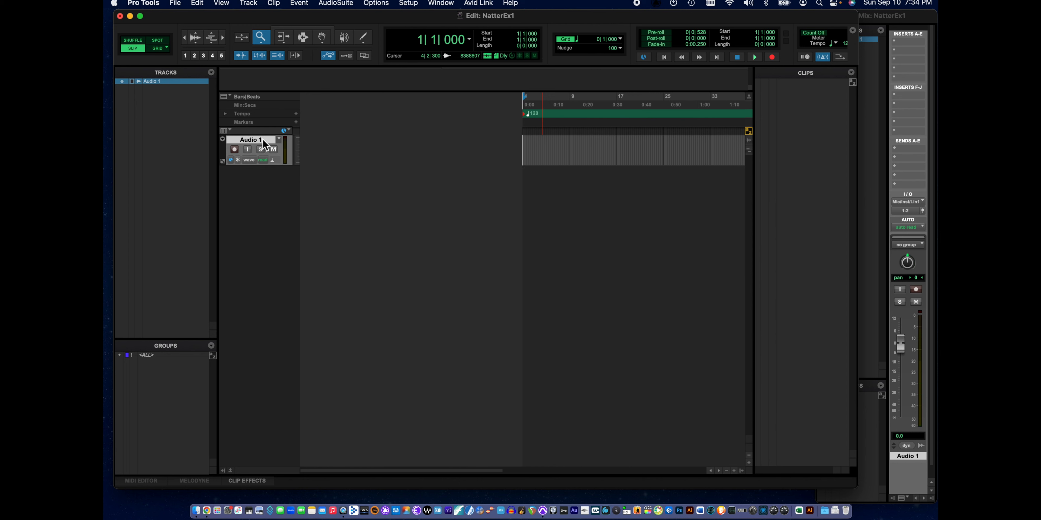
Rename the new audio track as Voice
{"action": "right_click", "coordinate": [248, 145]}
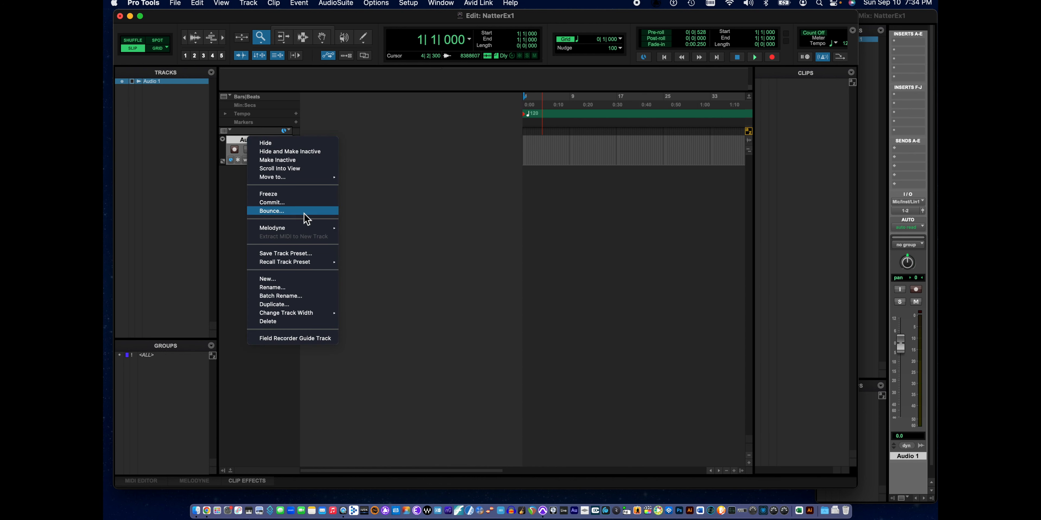
{"action": "left_click", "coordinate": [278, 287]}
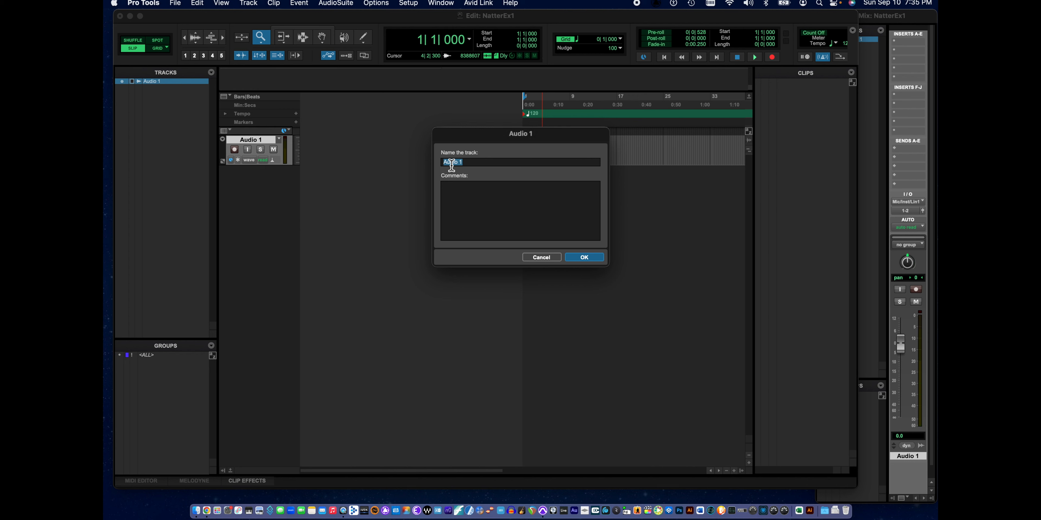
{"action": "type", "text": "Voc"}
{"action": "key", "text": "BackSpace"}
{"action": "type", "text": "ice"}
{"action": "left_click", "coordinate": [584, 257]}
{"action": "right_click", "coordinate": [228, 147]}
{"action": "left_click", "coordinate": [228, 148]}
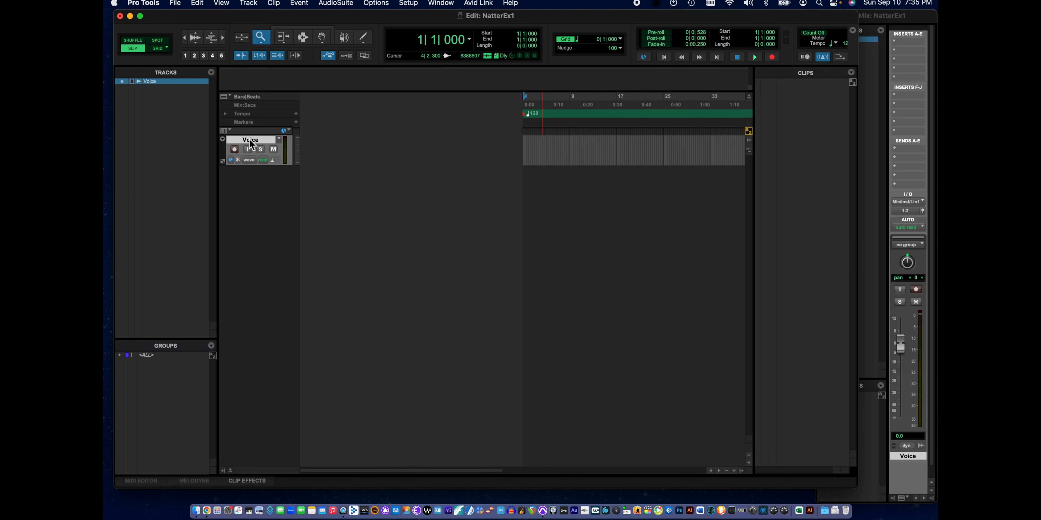
{"action": "double_click", "coordinate": [250, 140]}
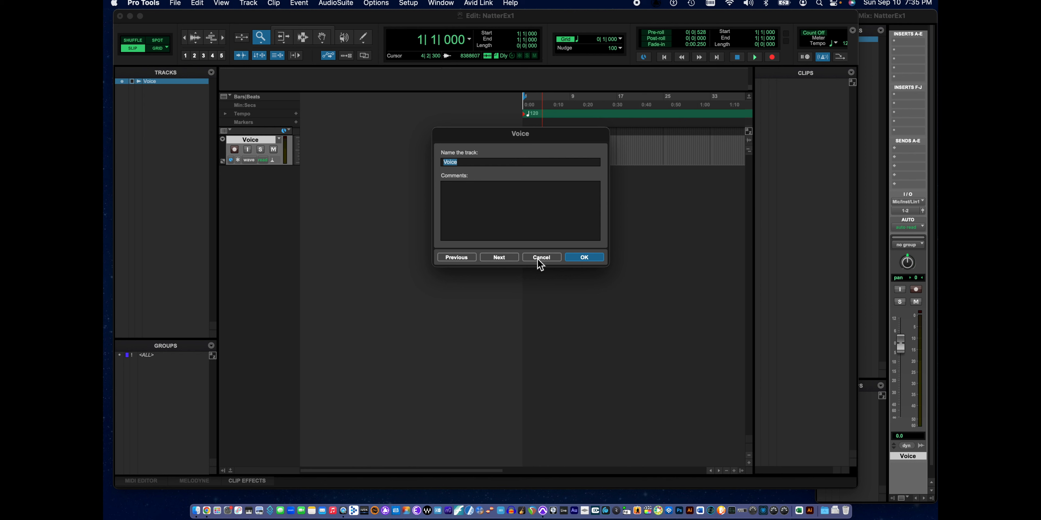
{"action": "left_click", "coordinate": [584, 258]}
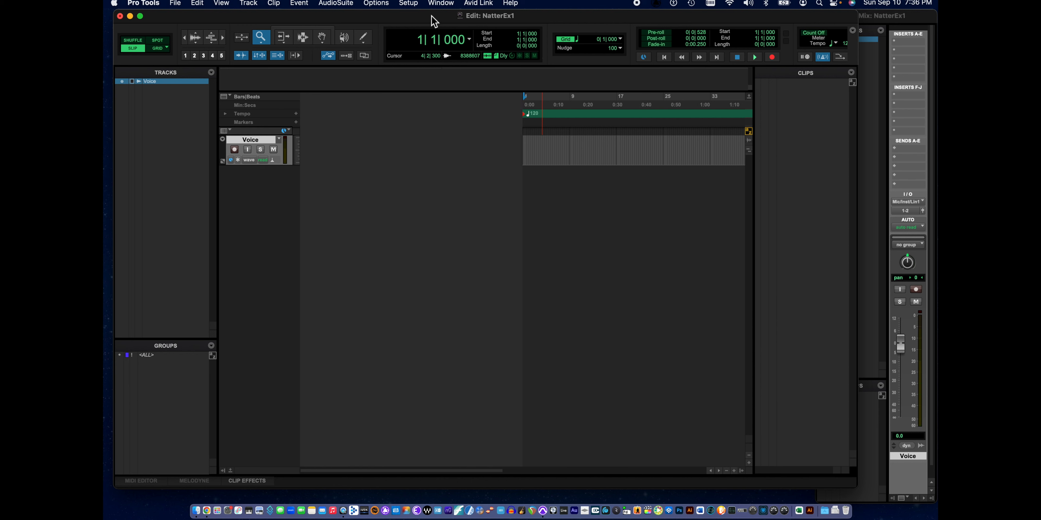
Bring the session's Mix window to the front of the Edit window
{"action": "left_click", "coordinate": [441, 3]}
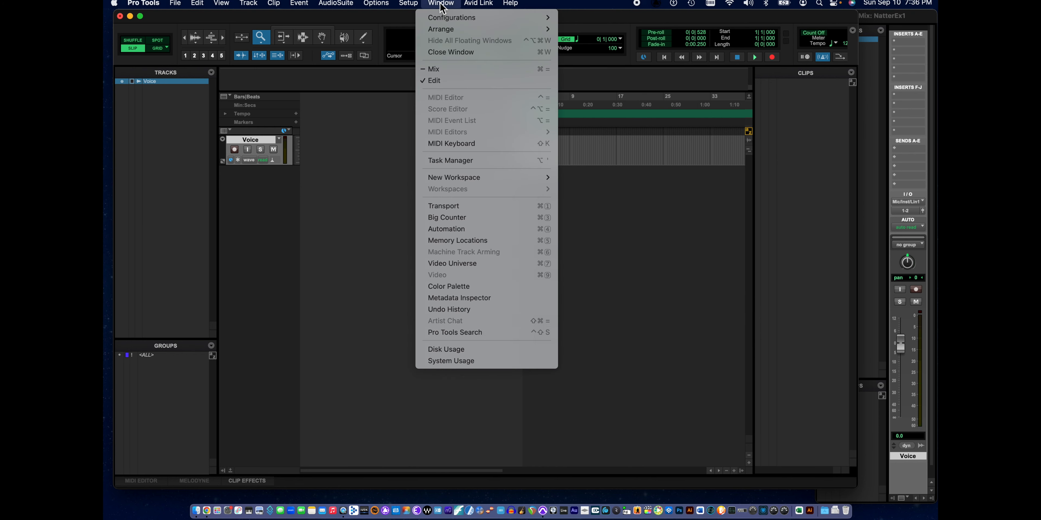
{"action": "left_click", "coordinate": [440, 68]}
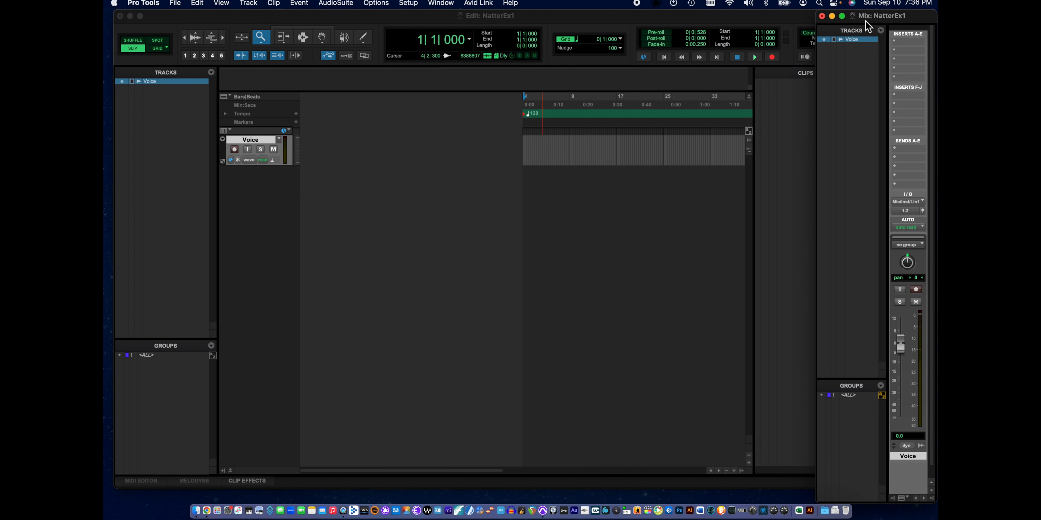
Bring the session's Edit window to the front and enlarge it so that it fills most of the screen
{"action": "left_click", "coordinate": [441, 3]}
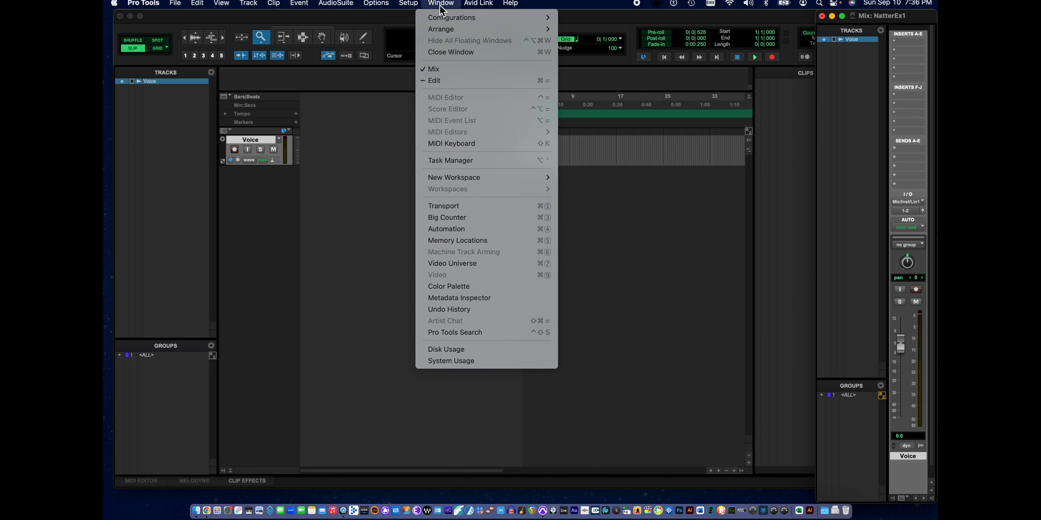
{"action": "left_click", "coordinate": [444, 81]}
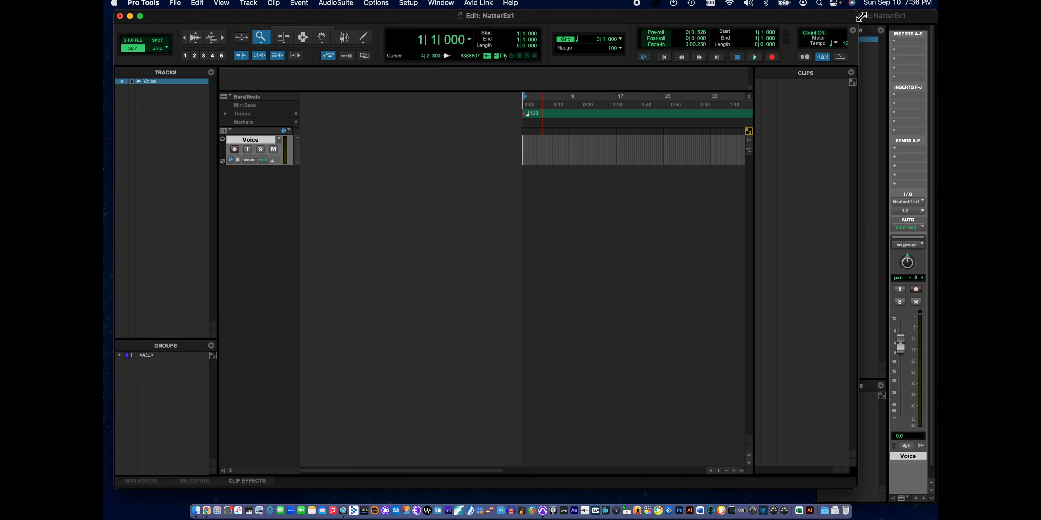
{"action": "left_click", "coordinate": [439, 3]}
{"action": "left_click", "coordinate": [438, 80]}
{"action": "left_click_drag", "start_coordinate": [857, 43], "coordinate": [909, 24]}
{"action": "left_click", "coordinate": [440, 3]}
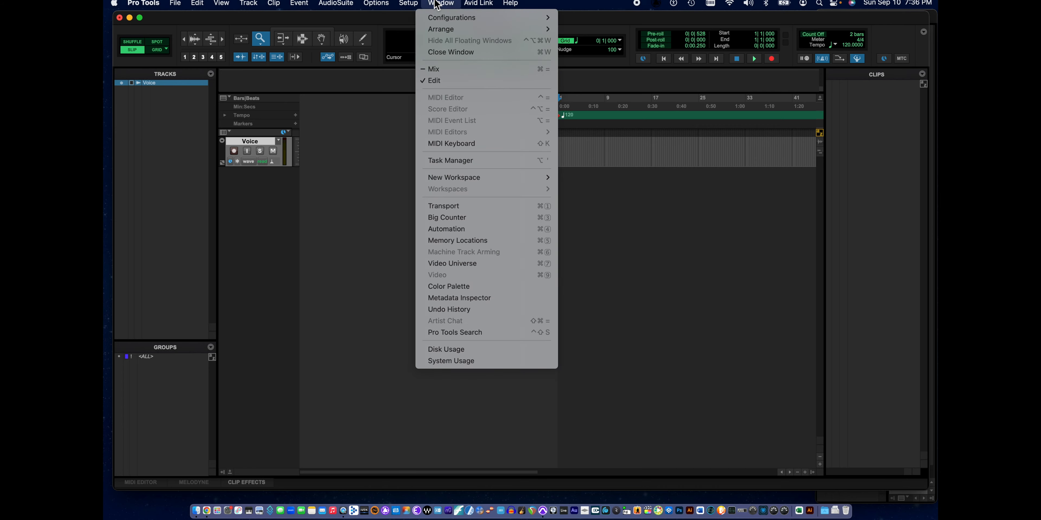
{"action": "left_click", "coordinate": [432, 80]}
Bring the Mix window to the front, widen it and place it over the middle of the Edit window
{"action": "left_click", "coordinate": [444, 3]}
{"action": "left_click", "coordinate": [441, 69]}
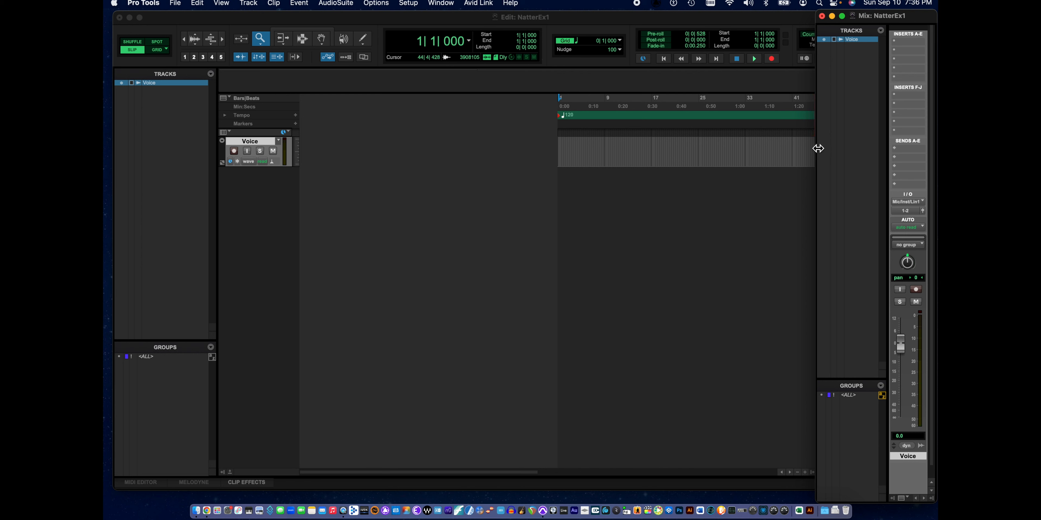
{"action": "left_click_drag", "start_coordinate": [818, 149], "coordinate": [565, 150]}
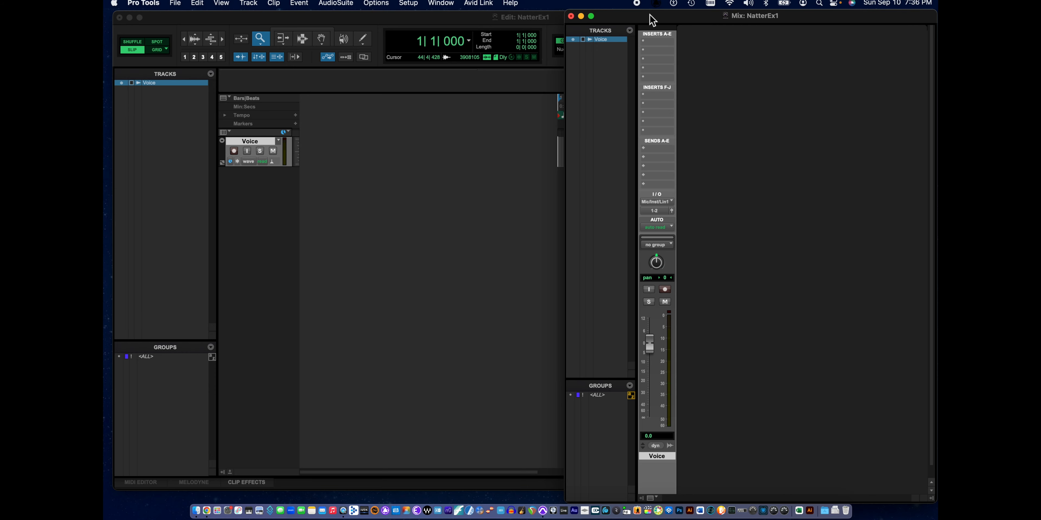
{"action": "left_click_drag", "start_coordinate": [652, 19], "coordinate": [528, 19]}
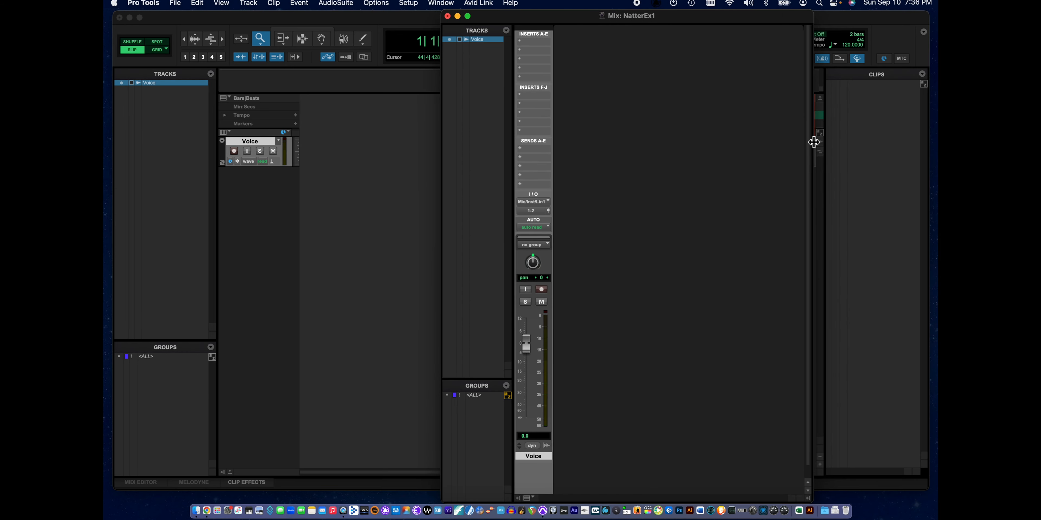
{"action": "left_click_drag", "start_coordinate": [814, 142], "coordinate": [900, 143]}
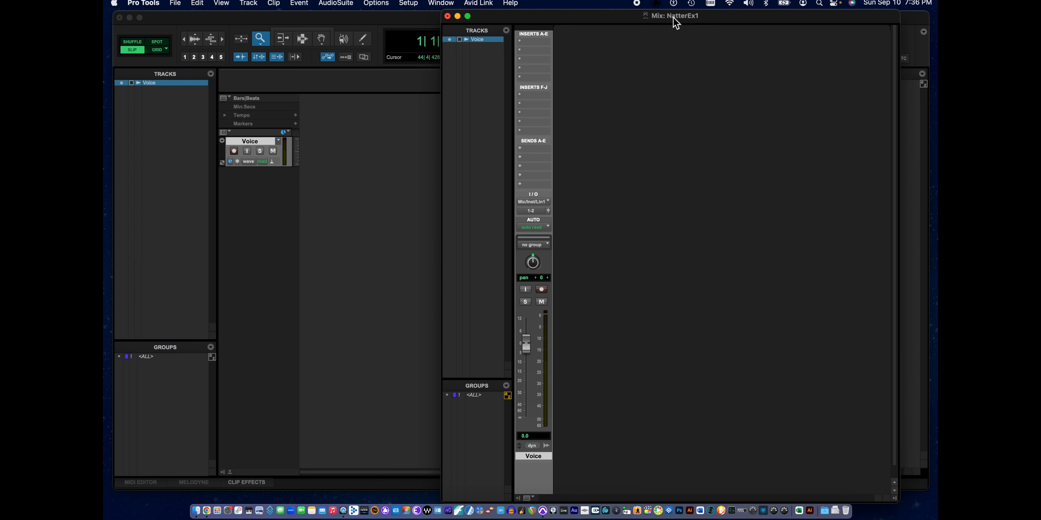
{"action": "left_click_drag", "start_coordinate": [673, 19], "coordinate": [612, 23]}
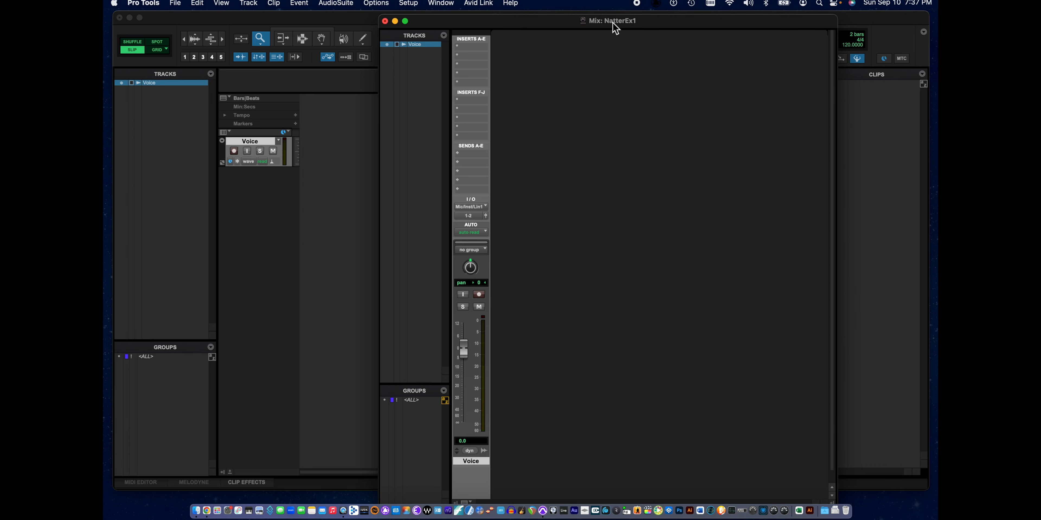
Switch back and forth between the Edit and Mix windows, finishing with the Mix window in front
{"action": "key", "text": "super+equal"}
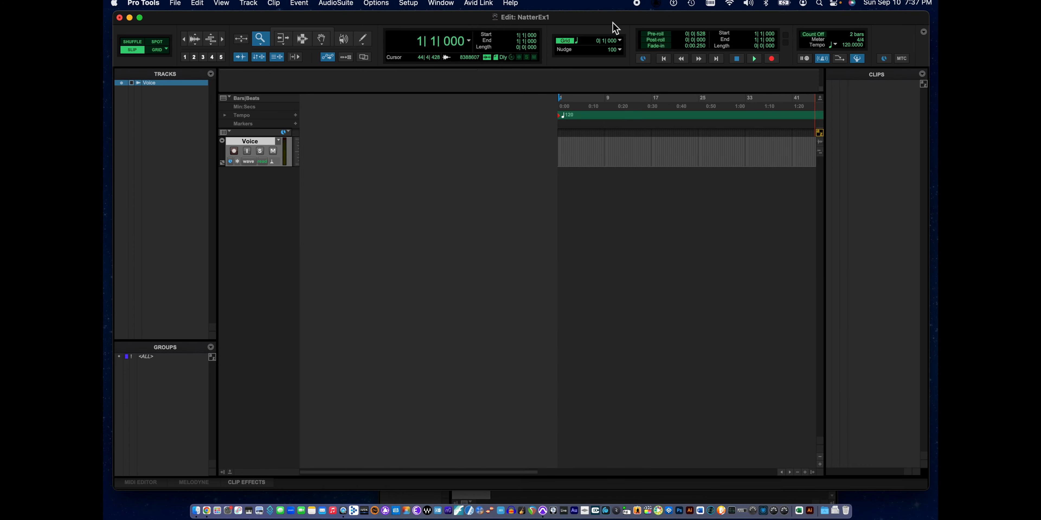
{"action": "key", "text": "super+equal"}
{"action": "key", "text": "super+equal"}
{"action": "key", "text": "super+equal"}
{"action": "key", "text": "super+equal"}
{"action": "key", "text": "super+equal"}
{"action": "key", "text": "super+equal"}
{"action": "key", "text": "super+equal"}
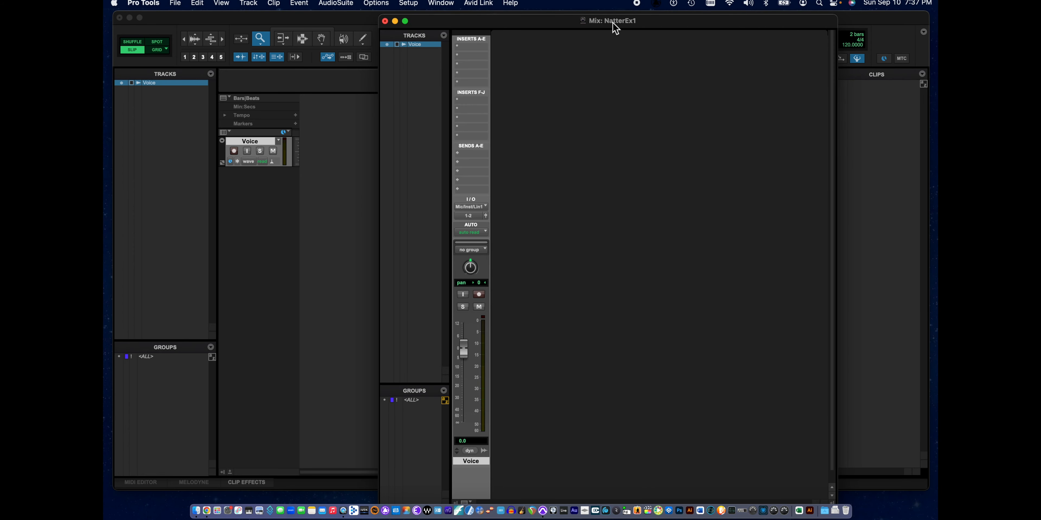
{"action": "key", "text": "super+equal"}
{"action": "key", "text": "super+equal"}
{"action": "key", "text": "super+equal"}
{"action": "key", "text": "super+equal"}
{"action": "key", "text": "super+equal"}
Shift the Mix window slightly and examine the Voice track's output options, keeping the current routing
{"action": "left_click_drag", "start_coordinate": [604, 23], "coordinate": [591, 23]}
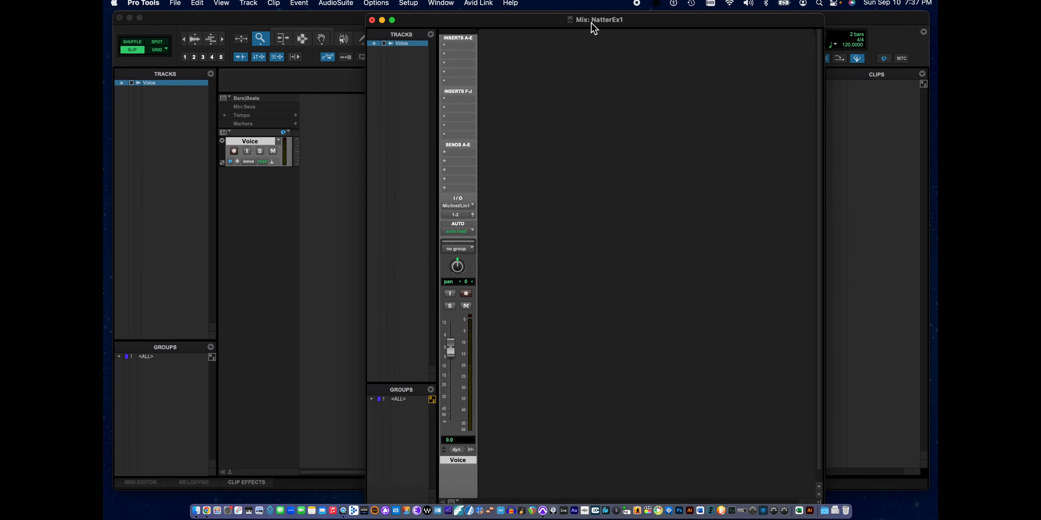
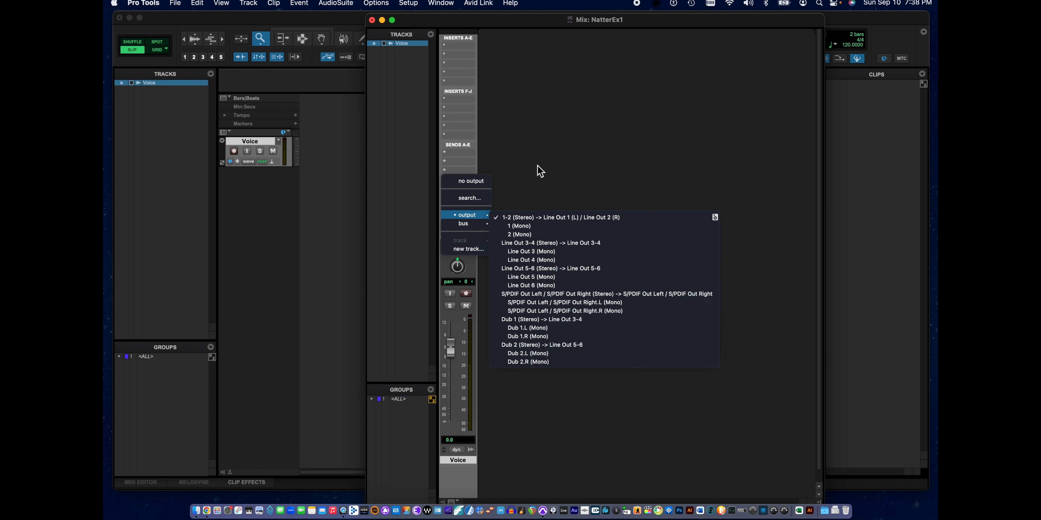
{"action": "left_click", "coordinate": [539, 170]}
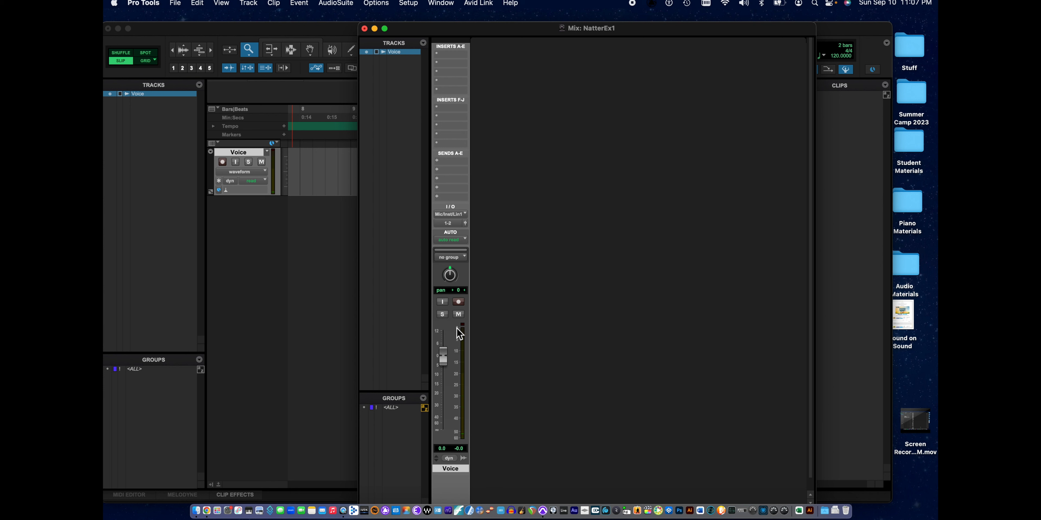
Record-enable the Voice track and record a take from the session start in the Edit window
{"action": "left_click", "coordinate": [461, 303]}
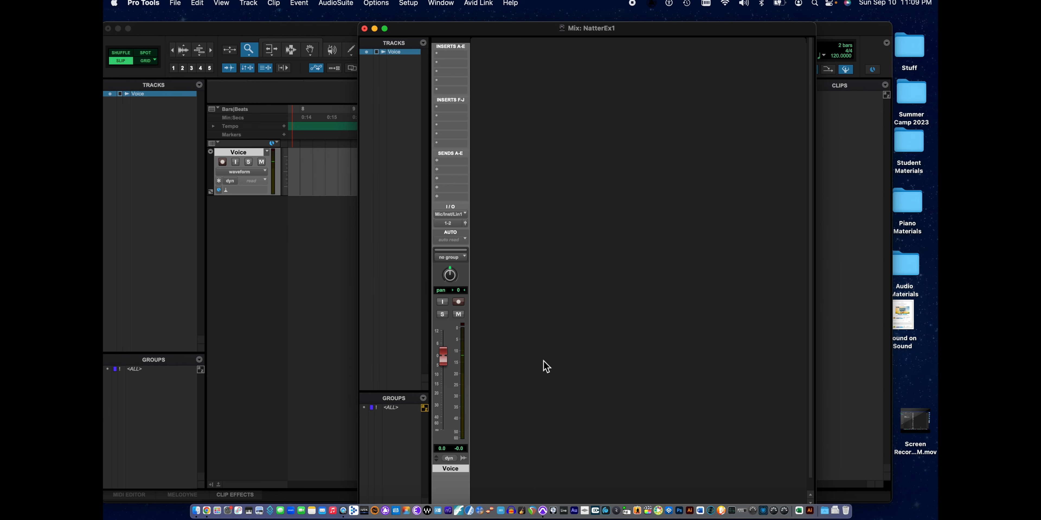
{"action": "key", "text": "super+equal"}
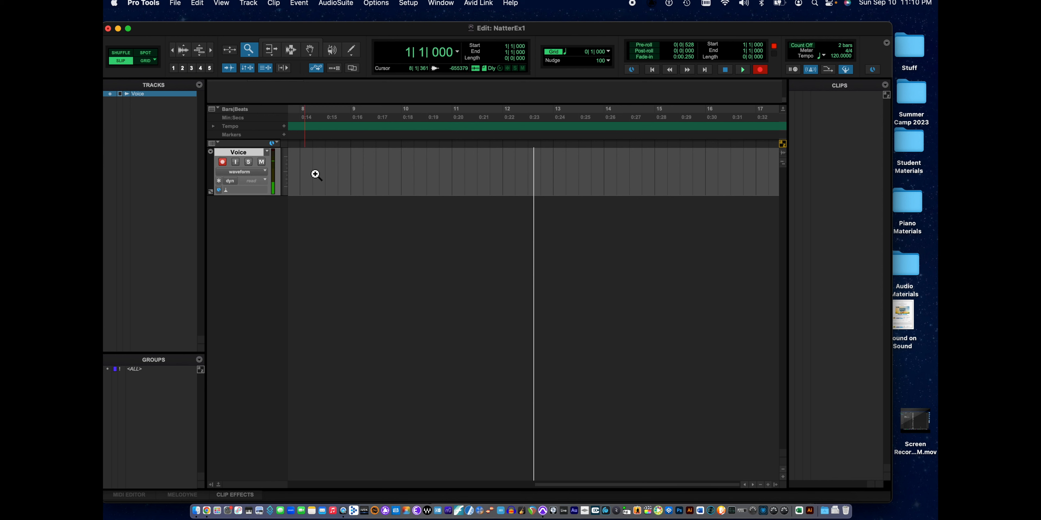
{"action": "left_click", "coordinate": [222, 162]}
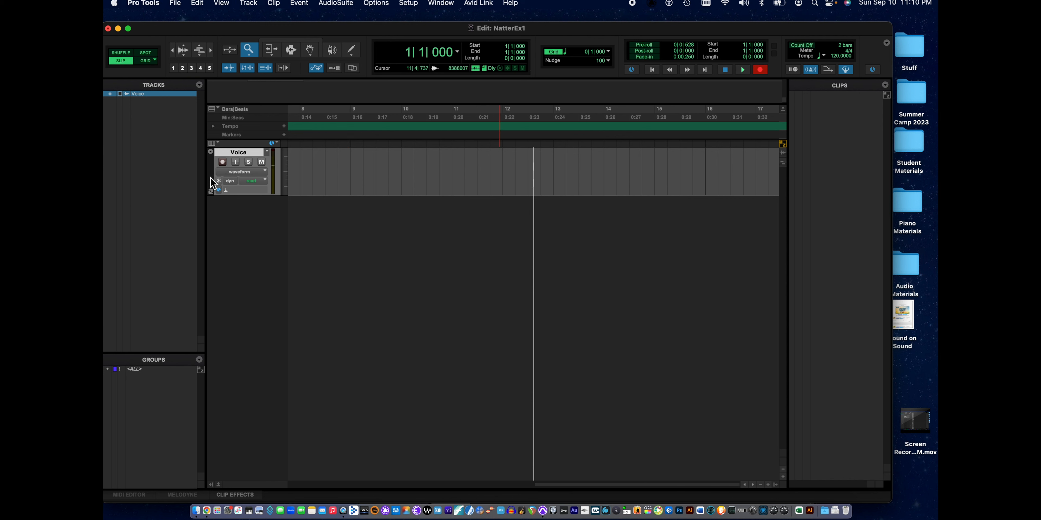
{"action": "left_click", "coordinate": [222, 162]}
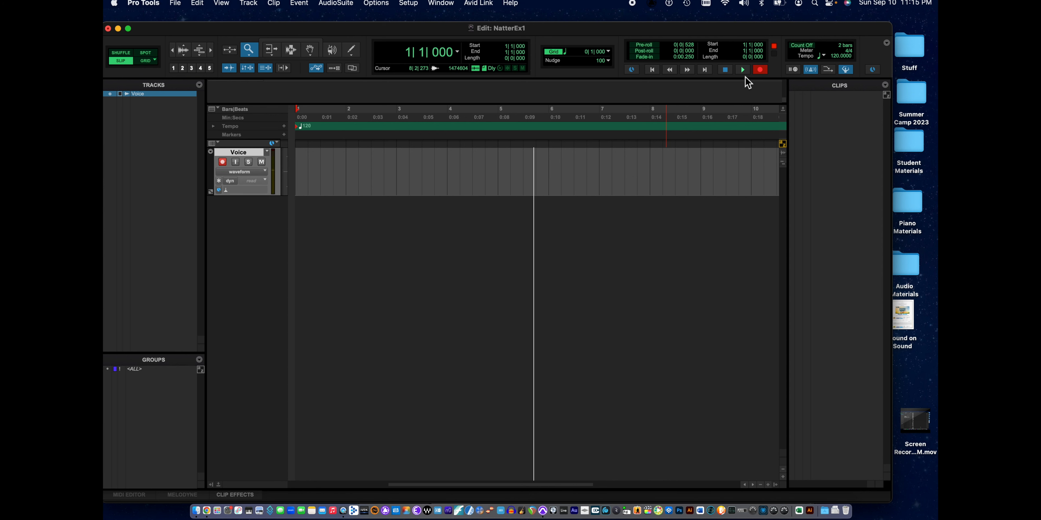
{"action": "left_click", "coordinate": [743, 70]}
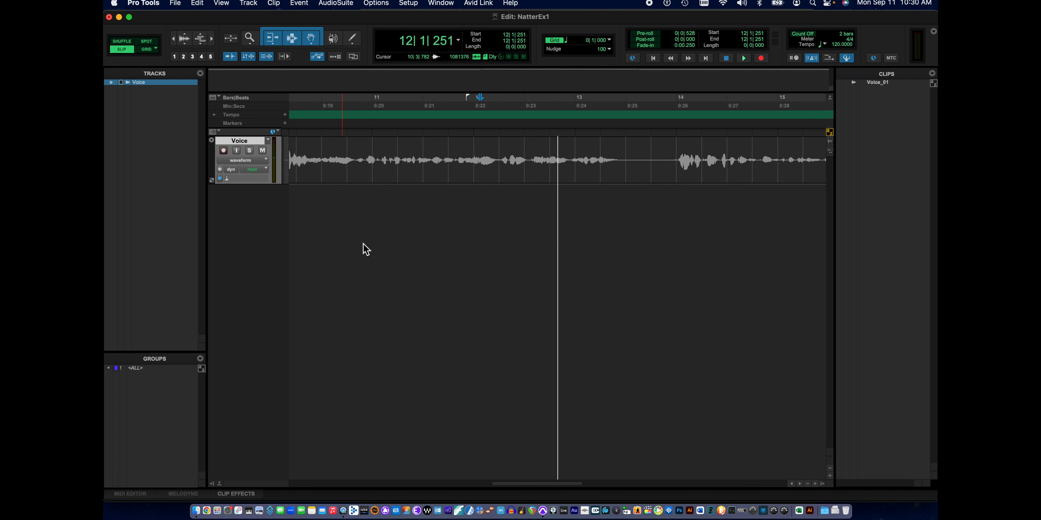
Set the default track color coding to Track Type in the display preferences
{"action": "left_click", "coordinate": [140, 5]}
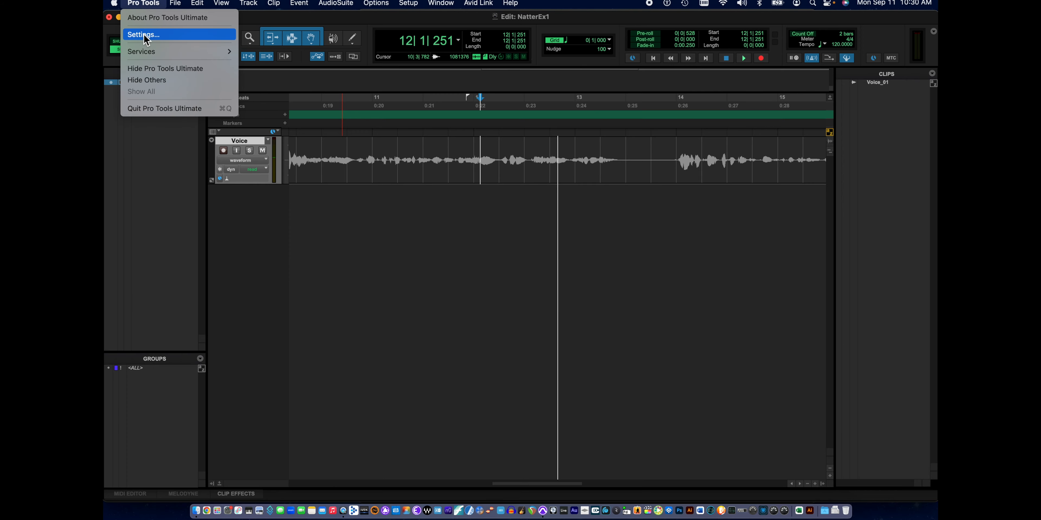
{"action": "left_click", "coordinate": [144, 35]}
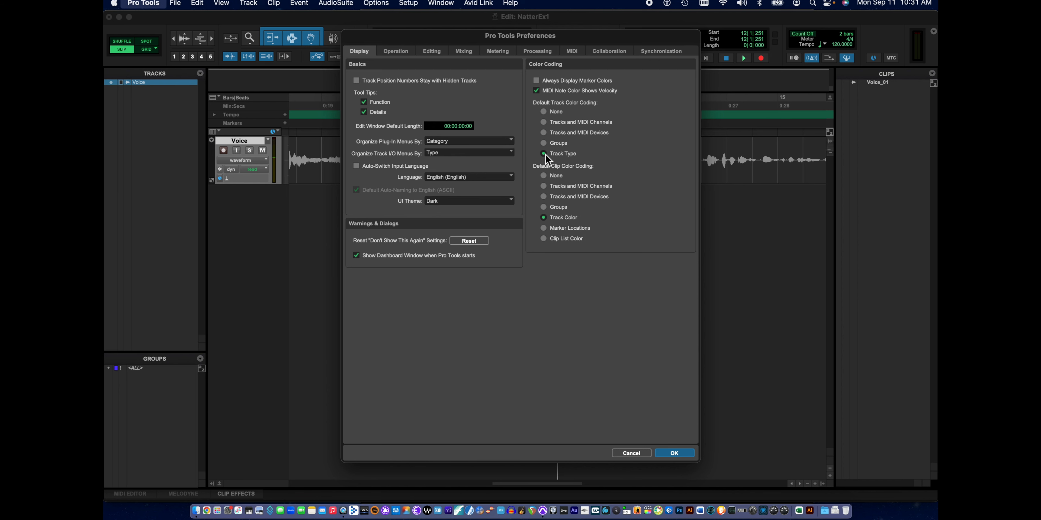
{"action": "left_click", "coordinate": [673, 454]}
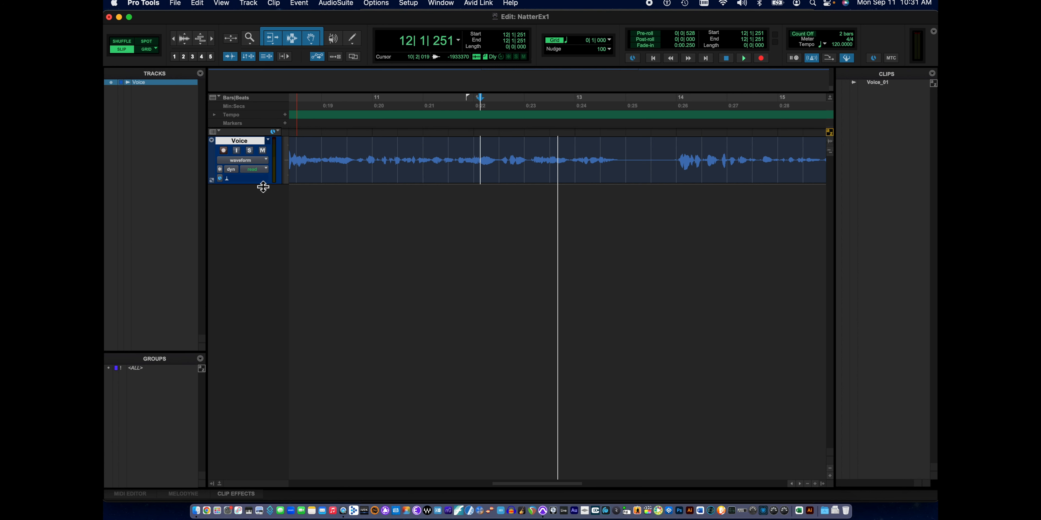
Increase the Voice track's height and try shorter and taller settings to enlarge its waveform
{"action": "left_click_drag", "start_coordinate": [263, 186], "coordinate": [249, 243]}
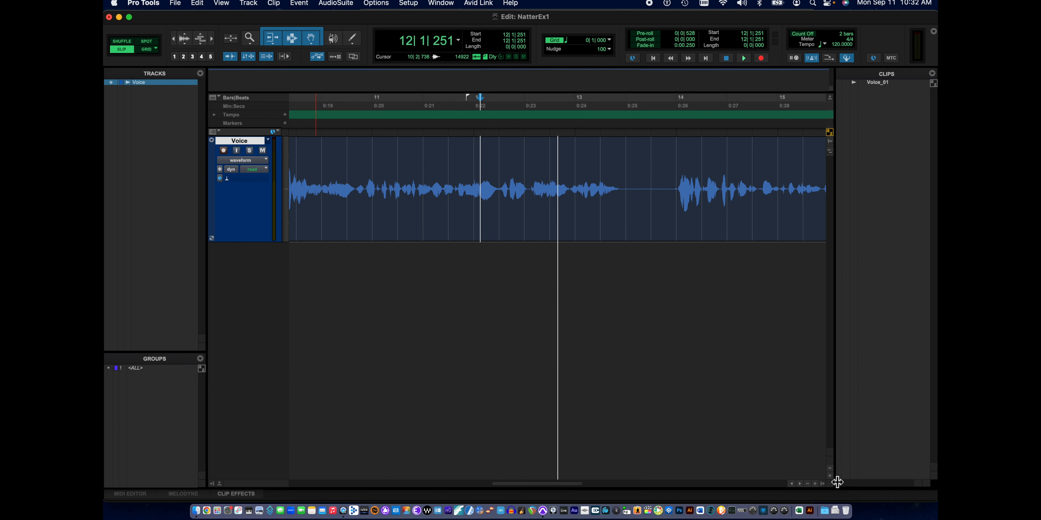
{"action": "left_click", "coordinate": [829, 468]}
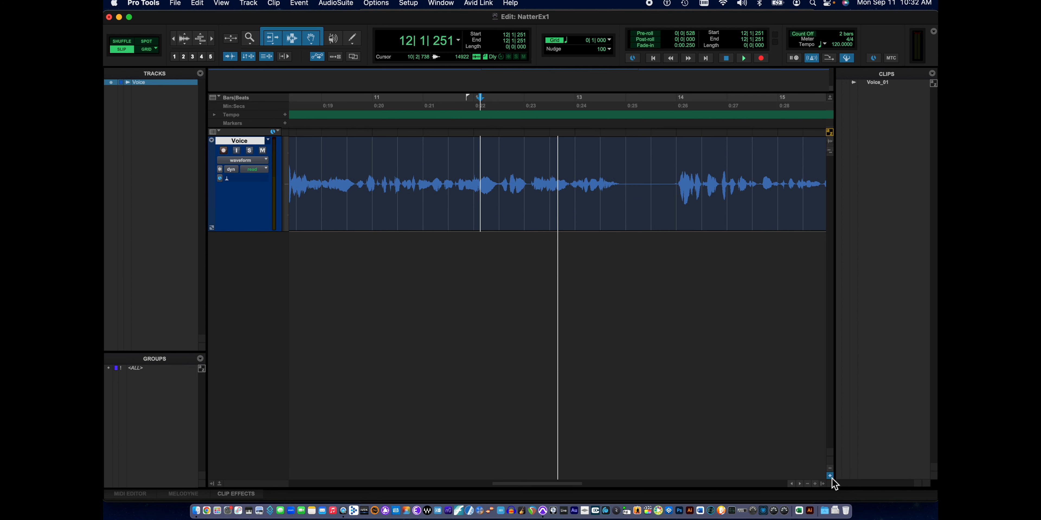
{"action": "left_click", "coordinate": [831, 469]}
{"action": "left_click", "coordinate": [831, 470]}
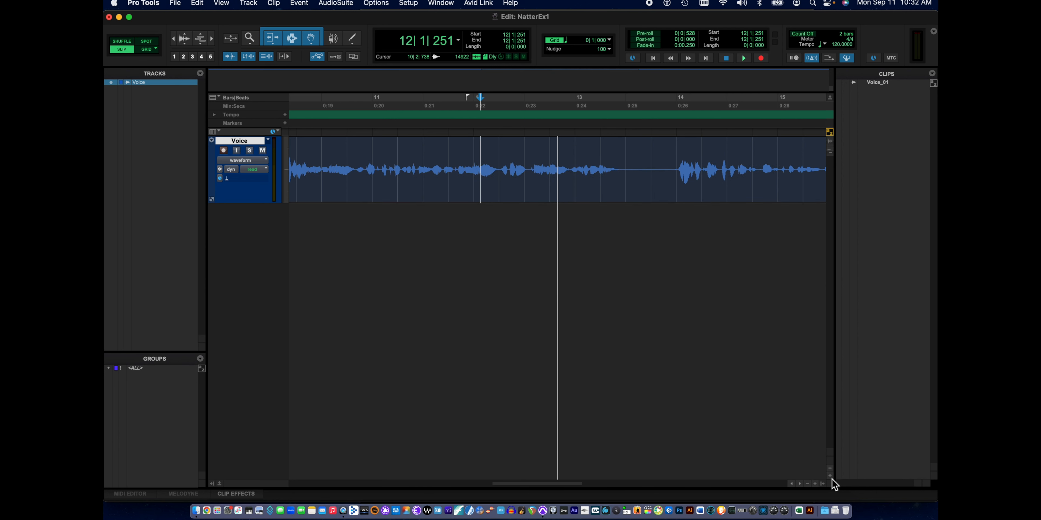
{"action": "left_click", "coordinate": [832, 479]}
{"action": "left_click", "coordinate": [831, 479]}
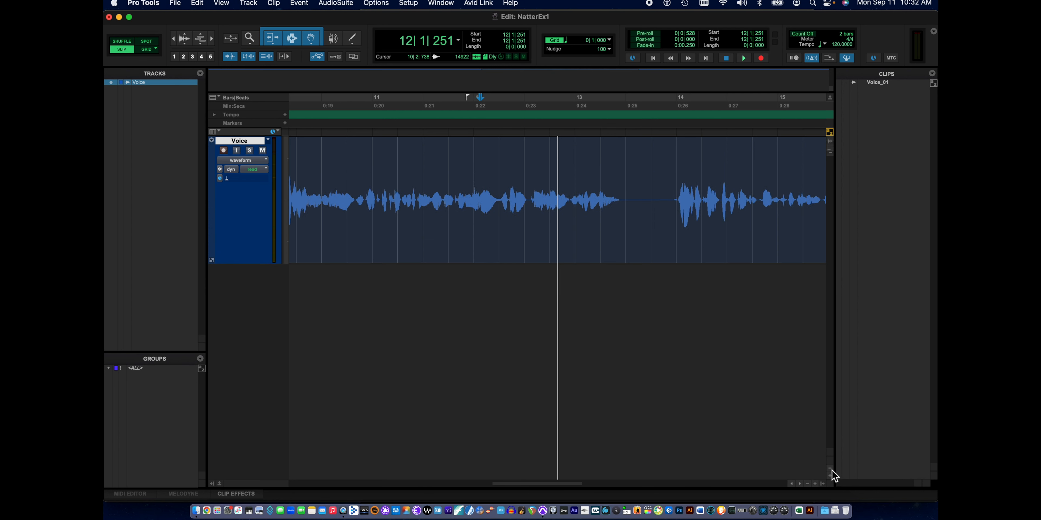
{"action": "left_click", "coordinate": [832, 472]}
{"action": "left_click", "coordinate": [831, 469]}
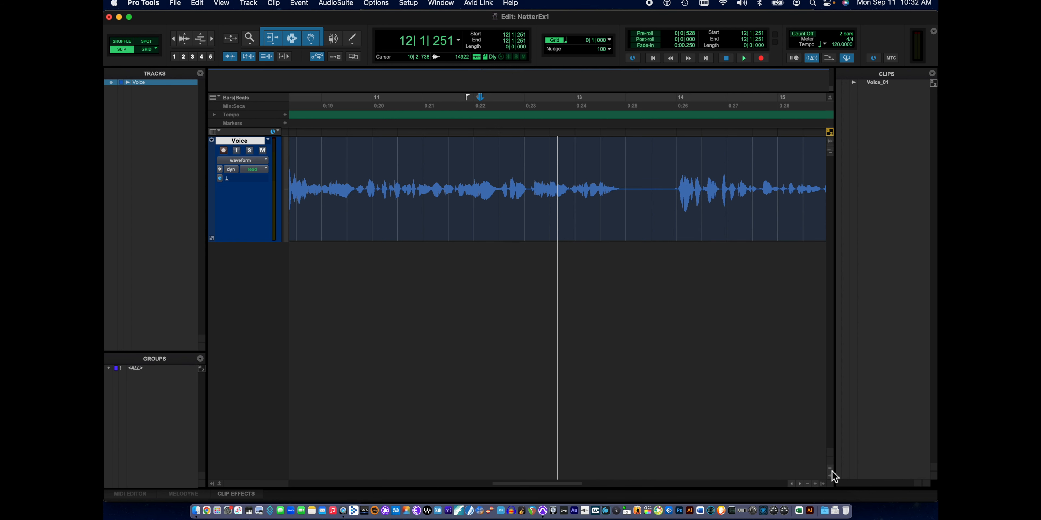
Adjust the timeline's horizontal zoom until nearly the whole Voice recording fits in the Edit window
{"action": "left_click", "coordinate": [809, 486]}
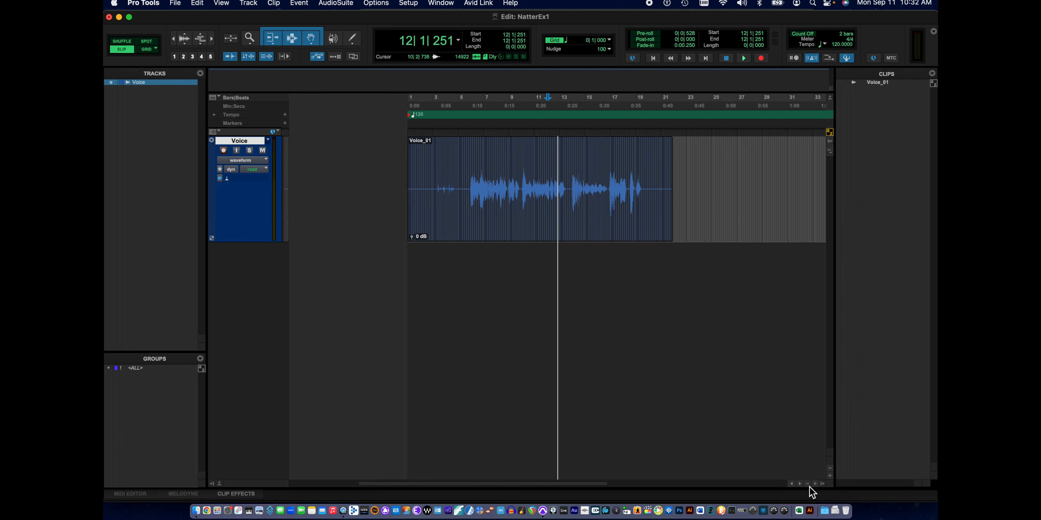
{"action": "left_click", "coordinate": [814, 484]}
{"action": "left_click", "coordinate": [814, 484]}
{"action": "left_click", "coordinate": [815, 484]}
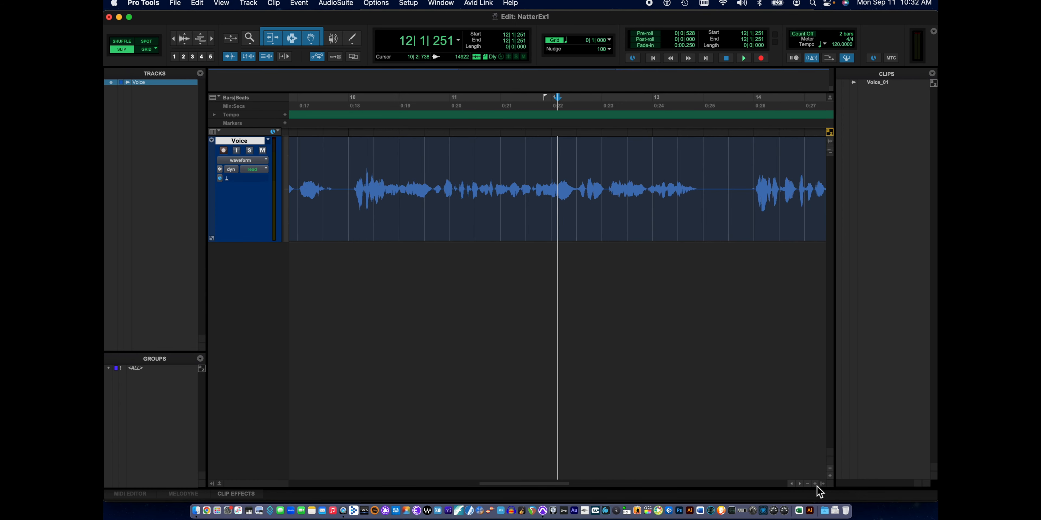
{"action": "left_click", "coordinate": [808, 485]}
{"action": "left_click", "coordinate": [808, 485]}
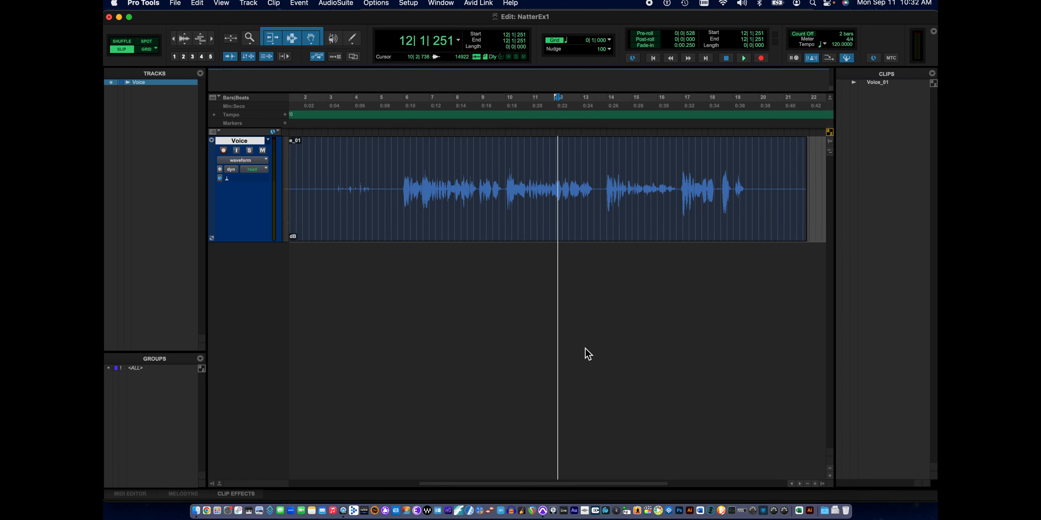
Make the Voice track a few increments taller so the full take's waveform shows larger
{"action": "left_click", "coordinate": [831, 478]}
{"action": "left_click", "coordinate": [831, 478]}
{"action": "left_click", "coordinate": [831, 478]}
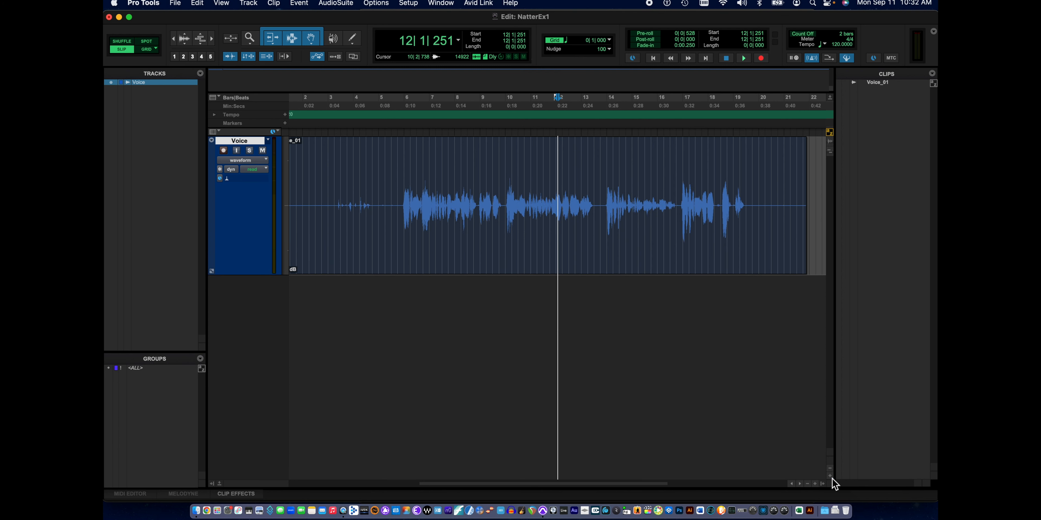
{"action": "left_click", "coordinate": [831, 478]}
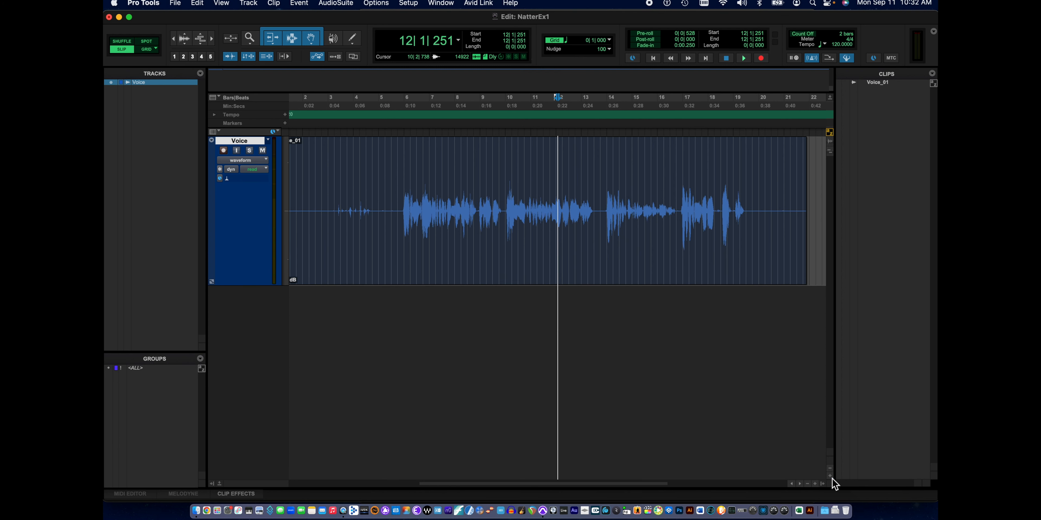
Play the Voice clip from the quiet passage in bar 3, and stop playback
{"action": "left_click", "coordinate": [337, 210]}
{"action": "key", "text": "space"}
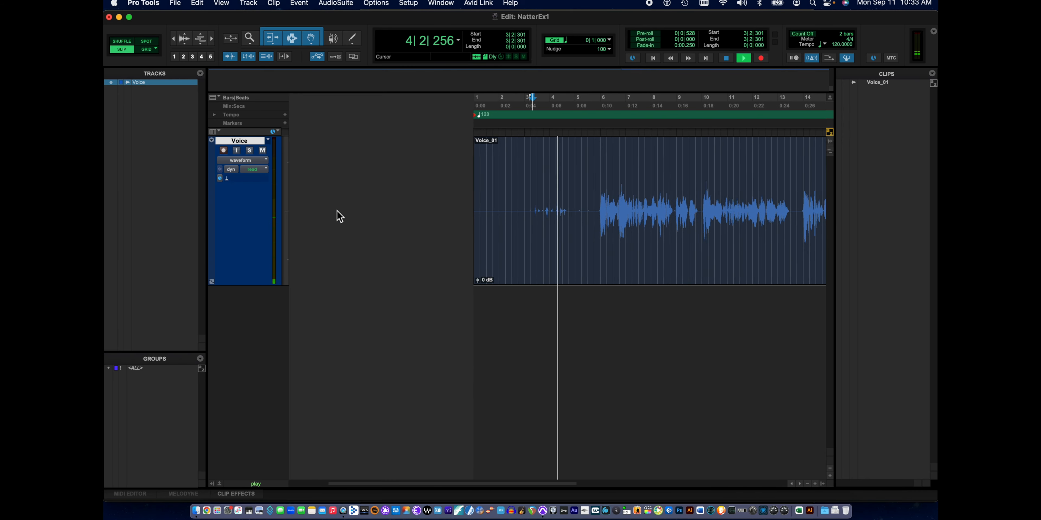
{"action": "key", "text": "space"}
Play the Voice clip from the passage just before bar 14 through the last spoken words, and stop
{"action": "scroll", "coordinate": [493, 226], "scroll_direction": "right", "scroll_amount": 10}
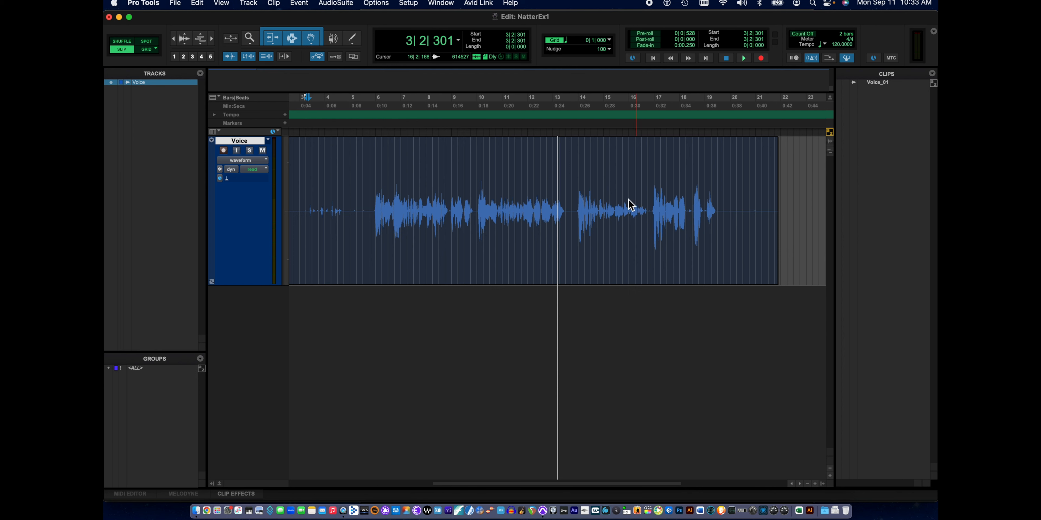
{"action": "left_click", "coordinate": [574, 207]}
{"action": "key", "text": "space"}
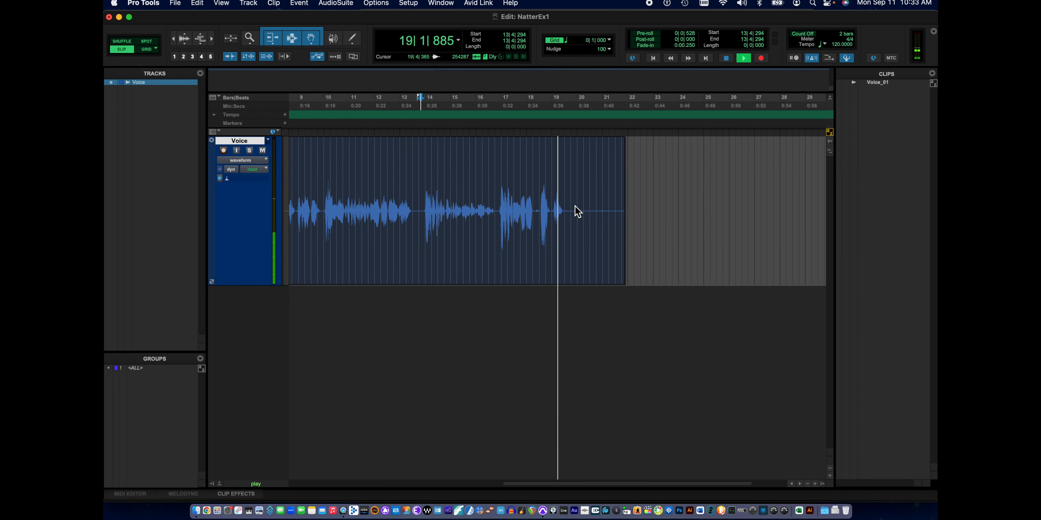
{"action": "key", "text": "space"}
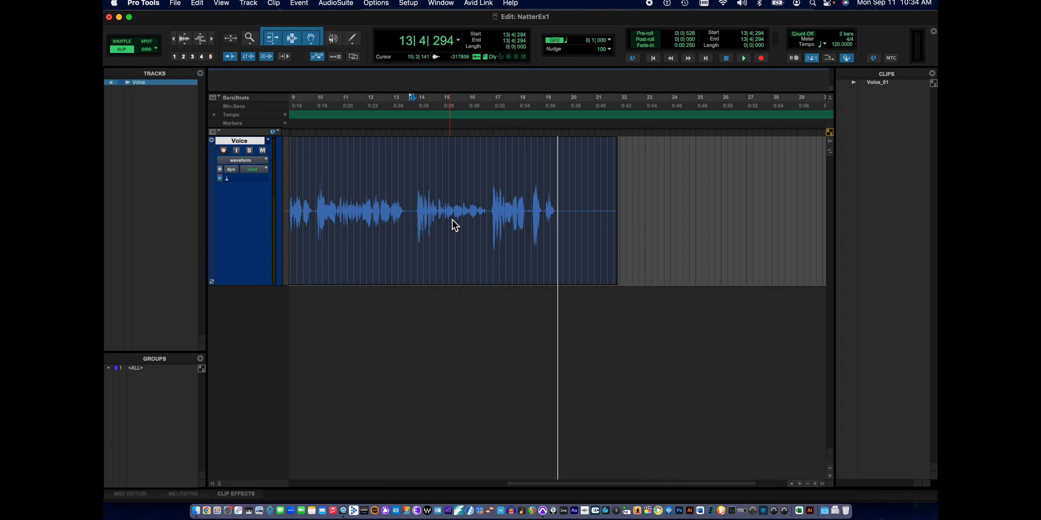
Return to the beginning of the Voice take, try the Grabber, Selector and Trim tools individually, and switch back to the Smart Tool
{"action": "scroll", "coordinate": [455, 225], "scroll_direction": "left", "scroll_amount": 5}
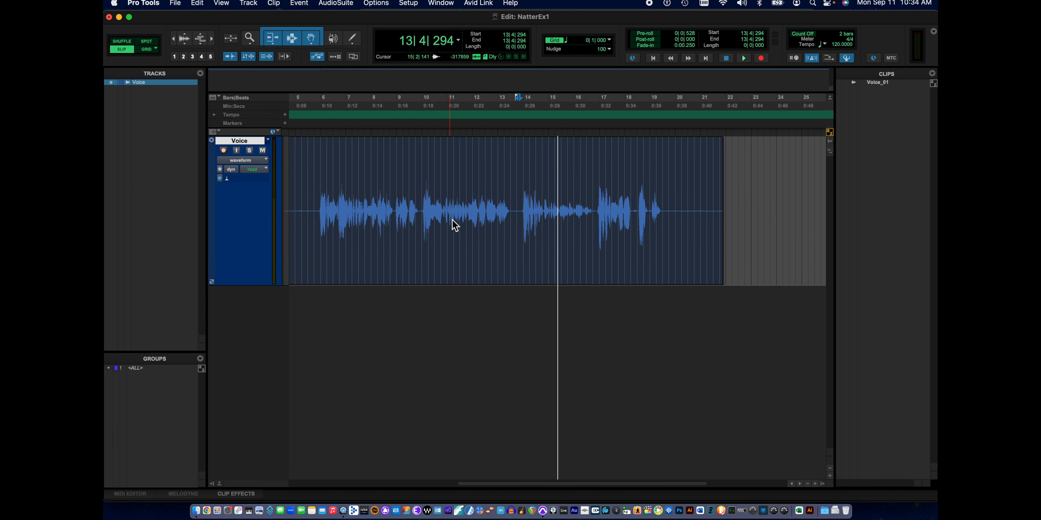
{"action": "scroll", "coordinate": [456, 225], "scroll_direction": "left", "scroll_amount": 3}
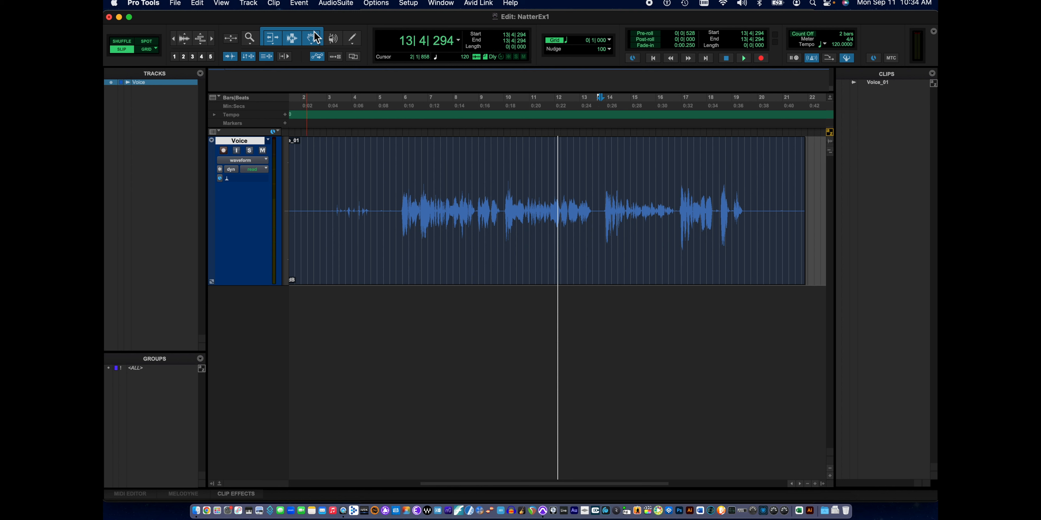
{"action": "left_click", "coordinate": [311, 39]}
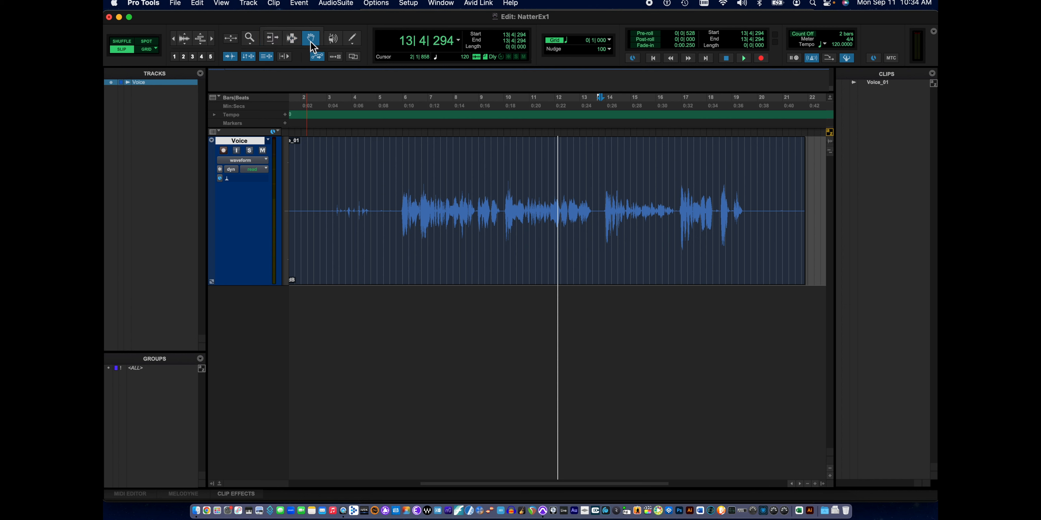
{"action": "left_click", "coordinate": [291, 39]}
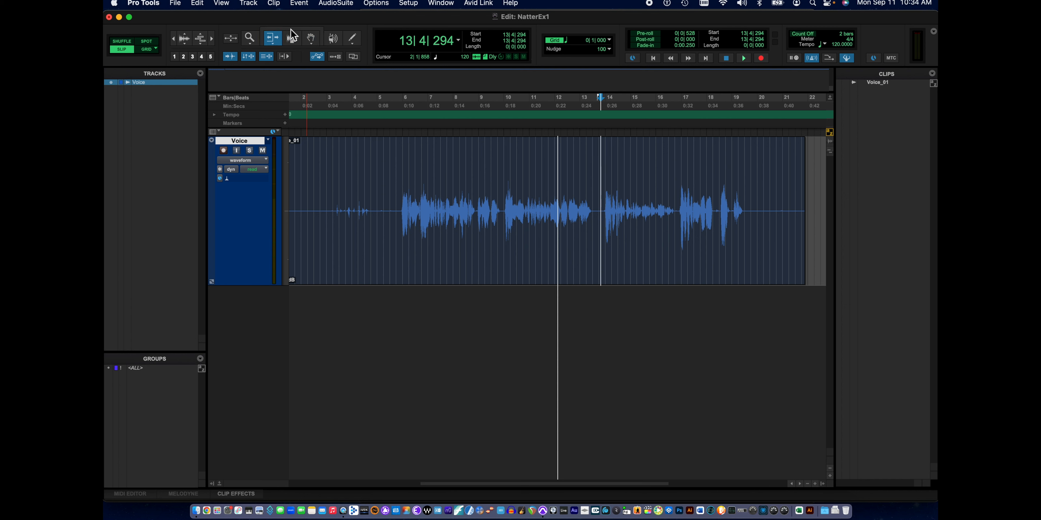
{"action": "left_click", "coordinate": [267, 45]}
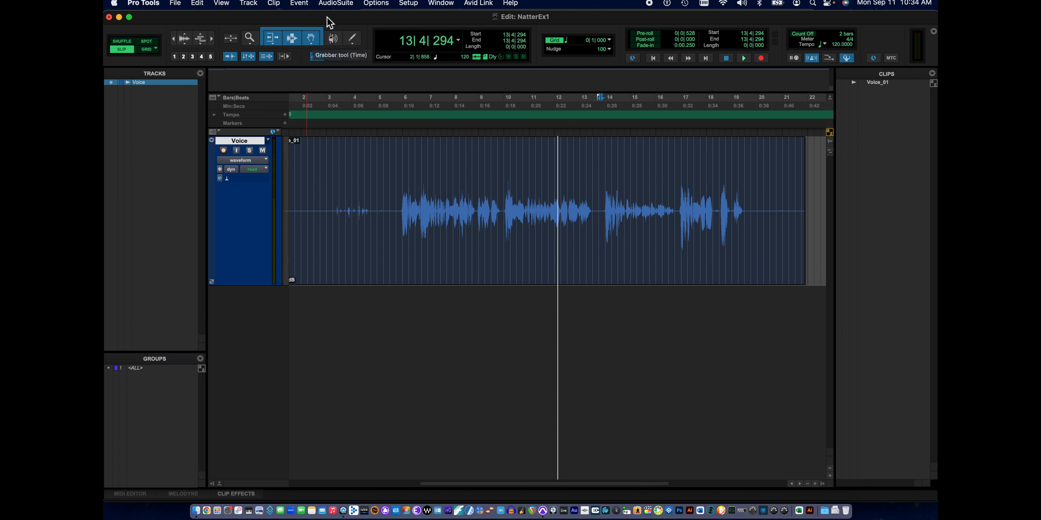
{"action": "left_click", "coordinate": [310, 42]}
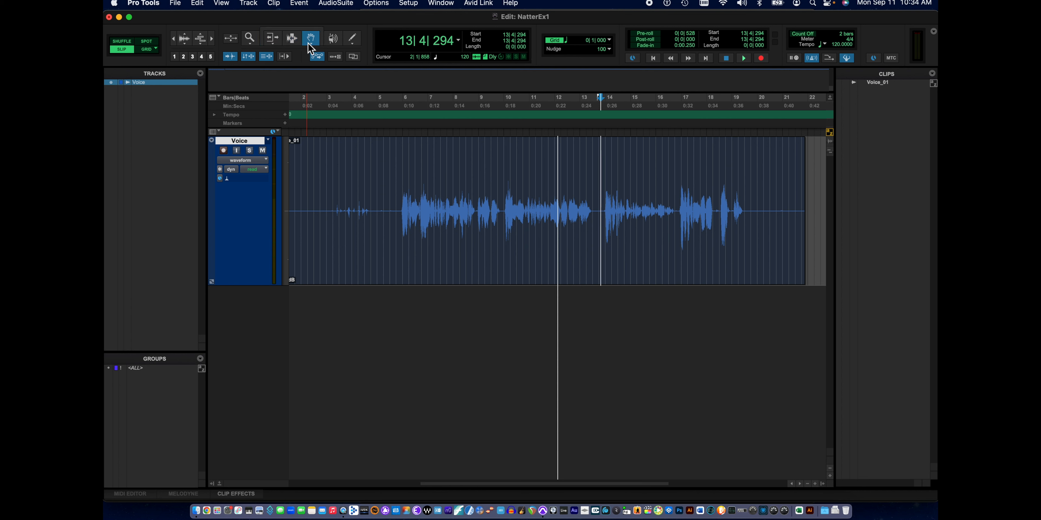
{"action": "left_click", "coordinate": [295, 43]}
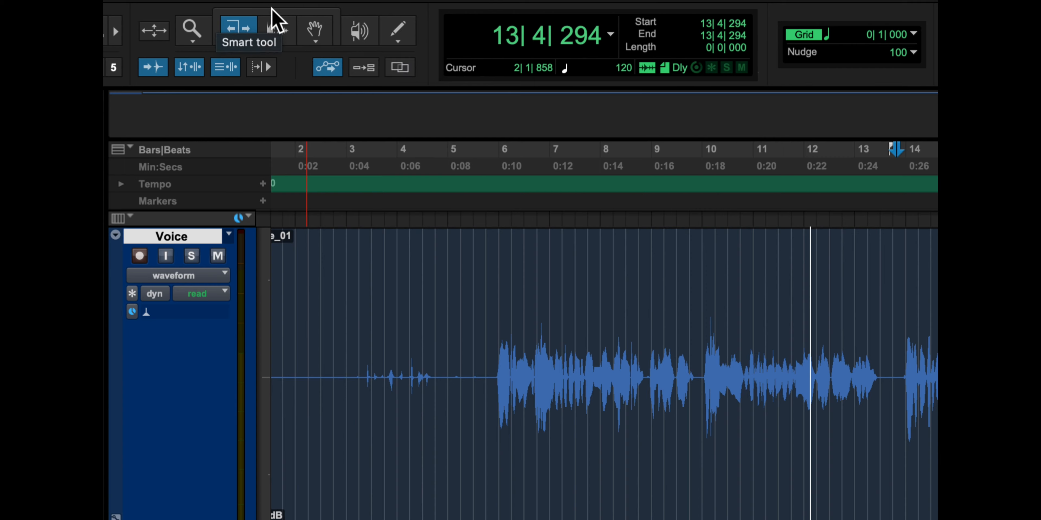
{"action": "left_click", "coordinate": [316, 29]}
{"action": "left_click", "coordinate": [317, 12]}
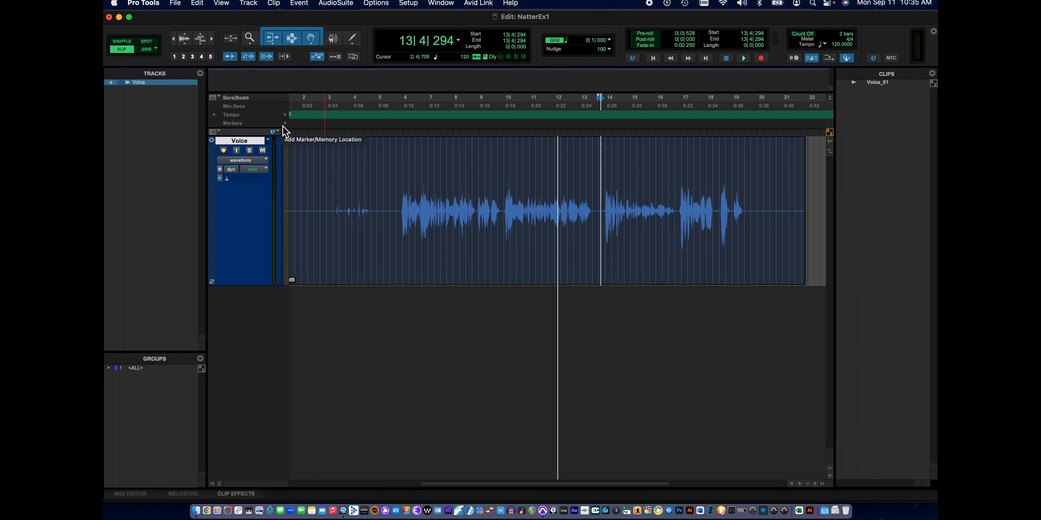
Try the Trim tool on the Voice clip, cutting its start to 5|4|476 and its end to 19|4|062, and undo both trims
{"action": "left_click", "coordinate": [275, 41]}
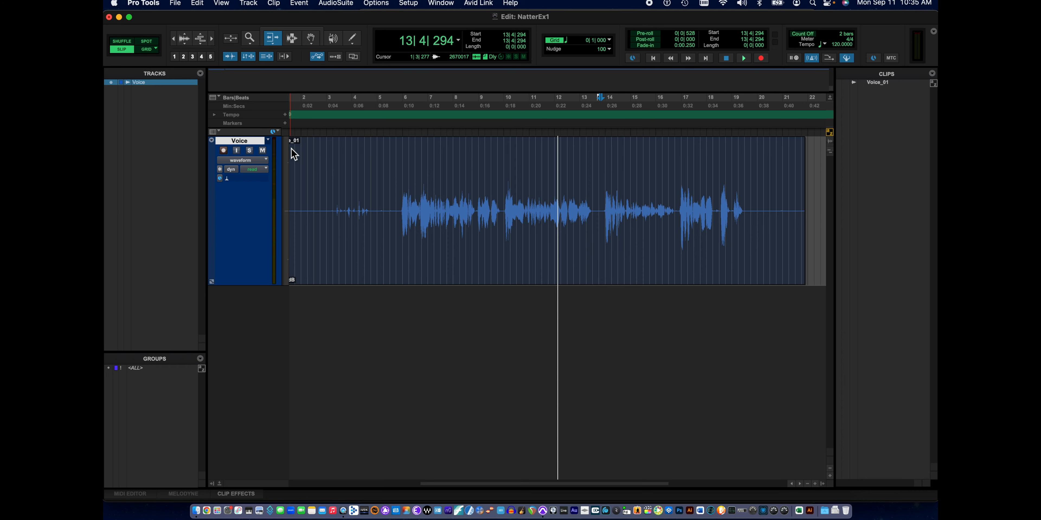
{"action": "left_click_drag", "start_coordinate": [291, 149], "coordinate": [400, 148]}
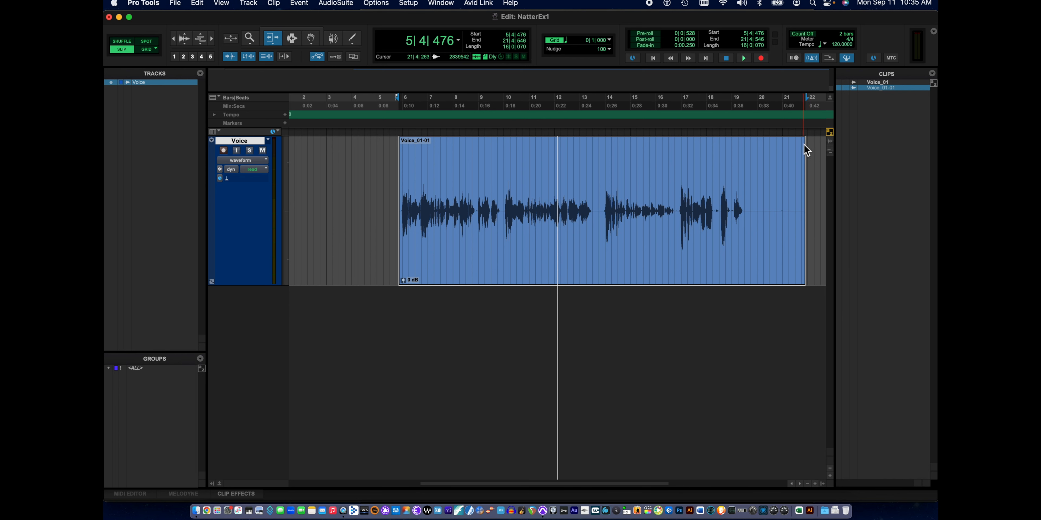
{"action": "left_click_drag", "start_coordinate": [804, 146], "coordinate": [751, 158]}
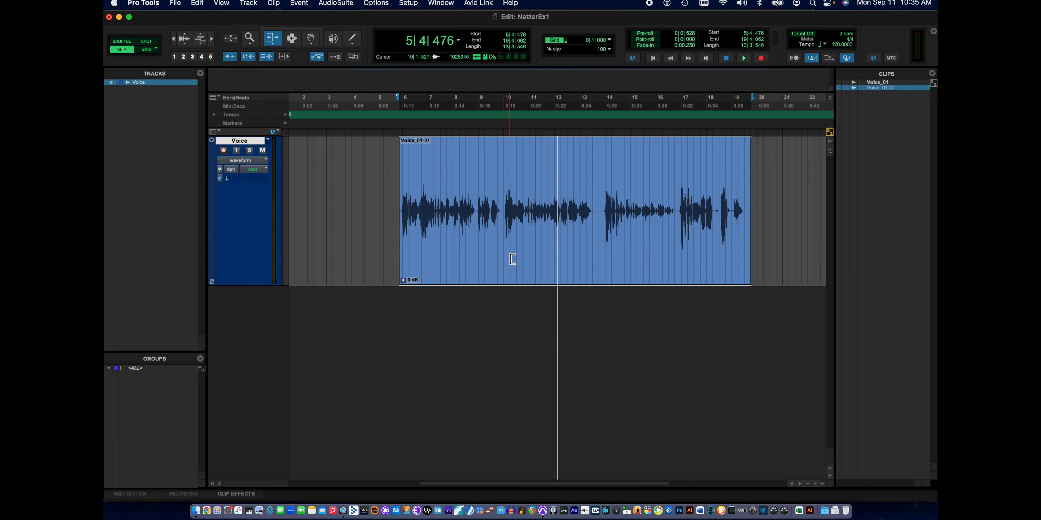
{"action": "key", "text": "super+z"}
{"action": "key", "text": "super+z"}
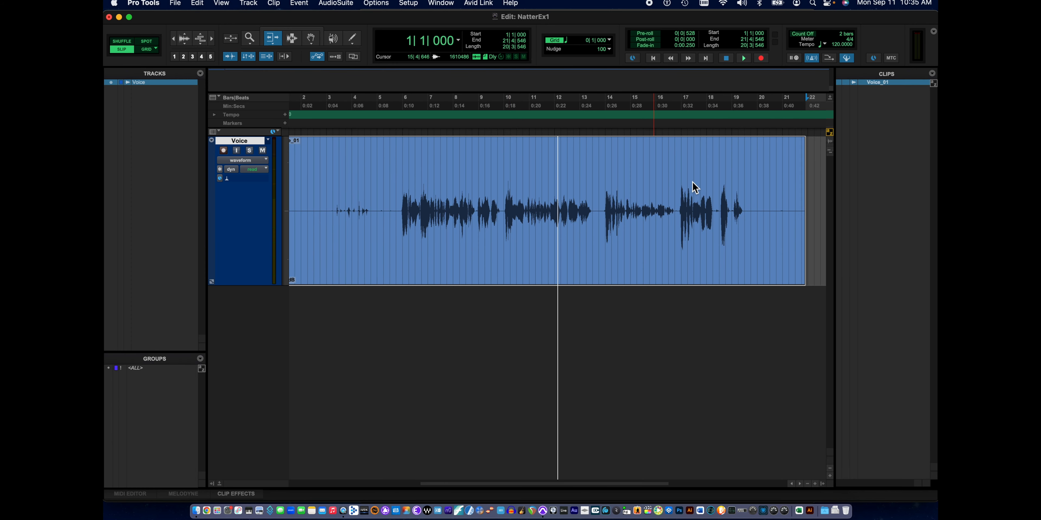
Trim the unwanted audio around the speech, setting the Voice clip's start to 5|4|325 and its end to 19|3|795
{"action": "left_click", "coordinate": [811, 204]}
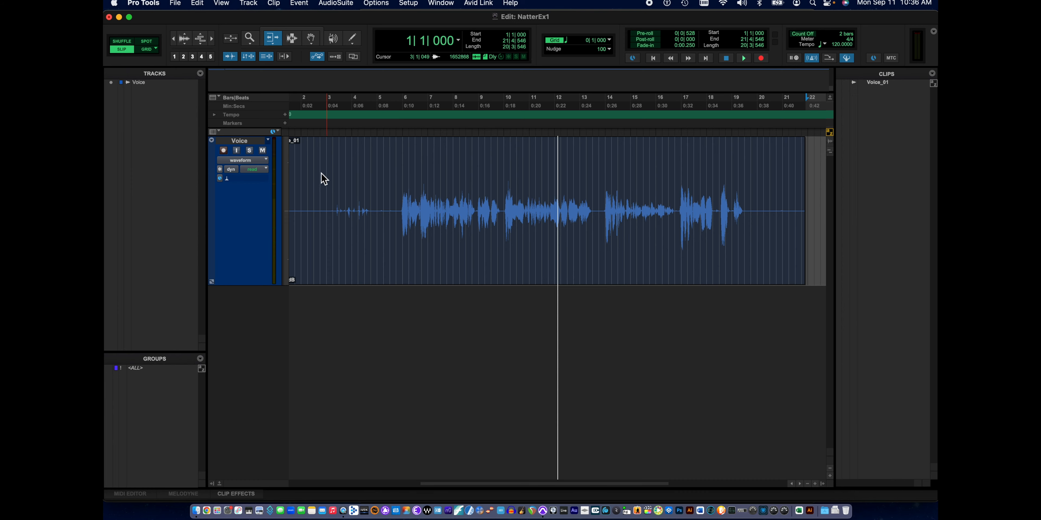
{"action": "left_click", "coordinate": [399, 175]}
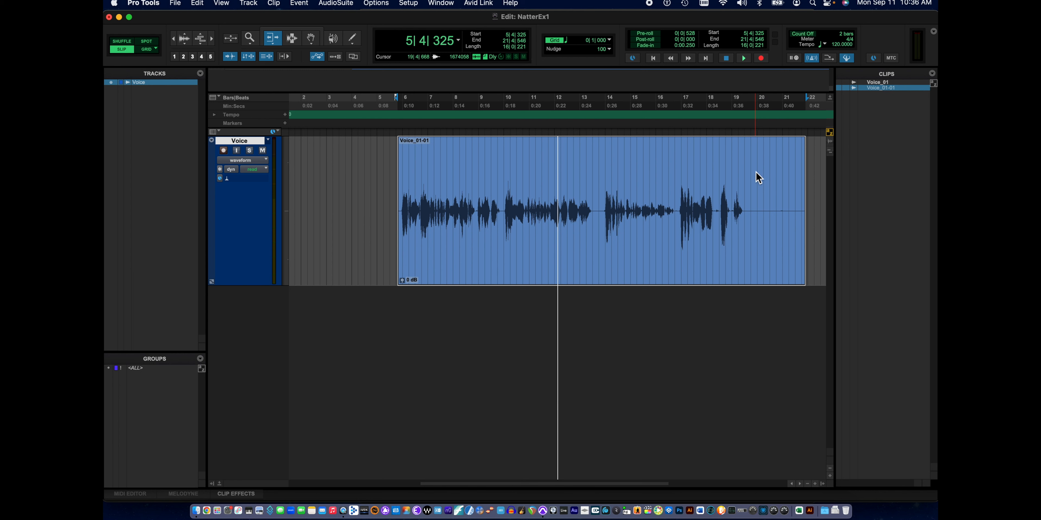
{"action": "left_click", "coordinate": [750, 197]}
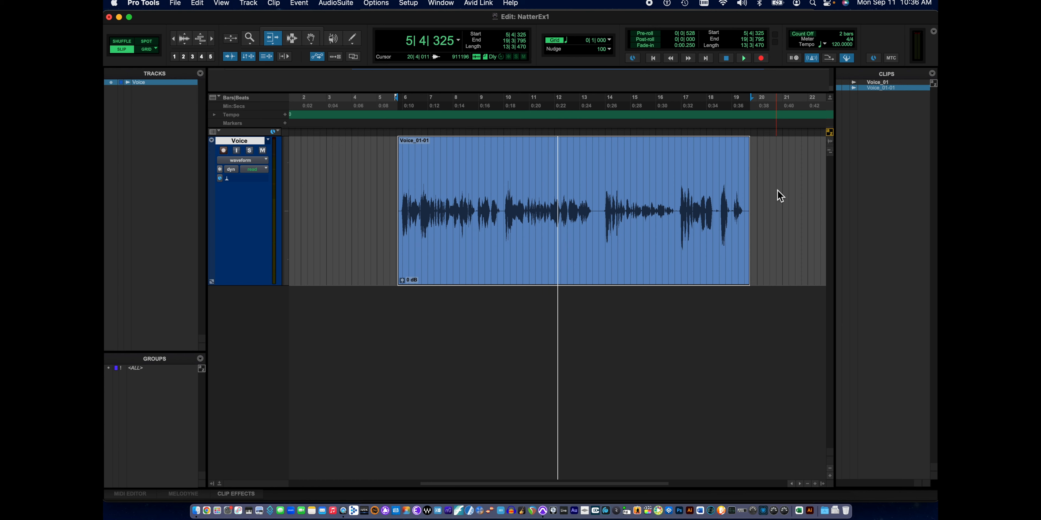
Move the trimmed Voice clip to the start of the session at 1|1|000 with the Grabber tool
{"action": "left_click", "coordinate": [312, 40]}
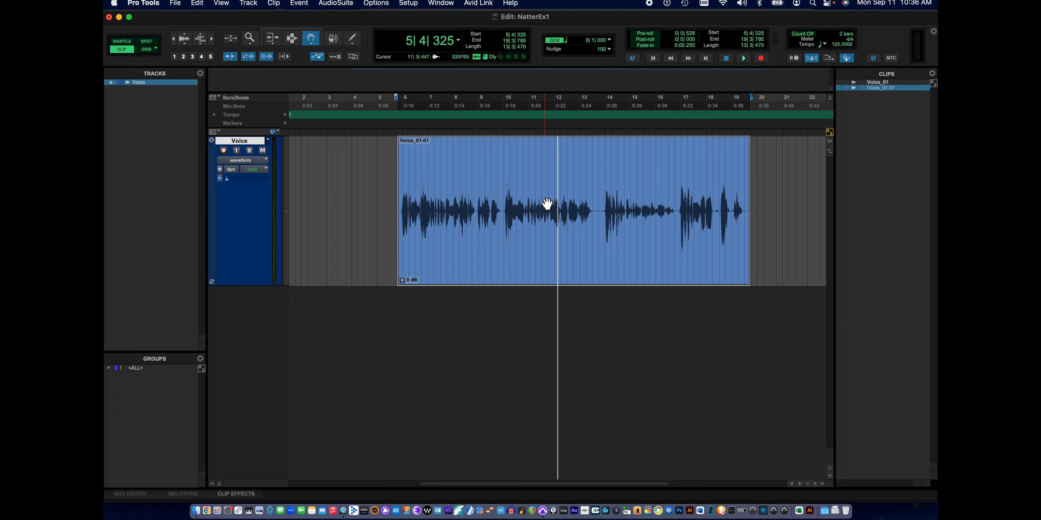
{"action": "left_click_drag", "start_coordinate": [547, 204], "coordinate": [457, 204]}
{"action": "scroll", "coordinate": [481, 188], "scroll_direction": "left", "scroll_amount": 5}
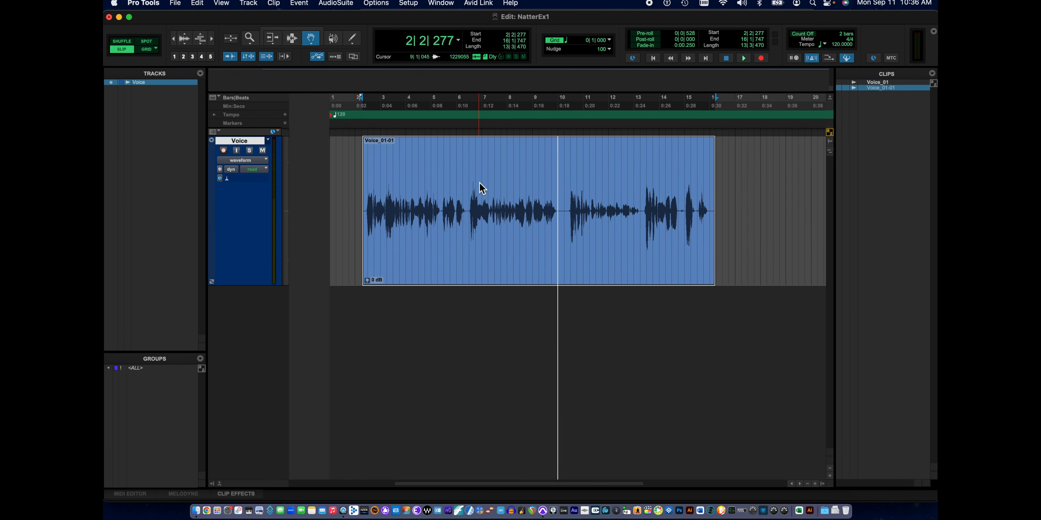
{"action": "left_click_drag", "start_coordinate": [450, 197], "coordinate": [402, 207]}
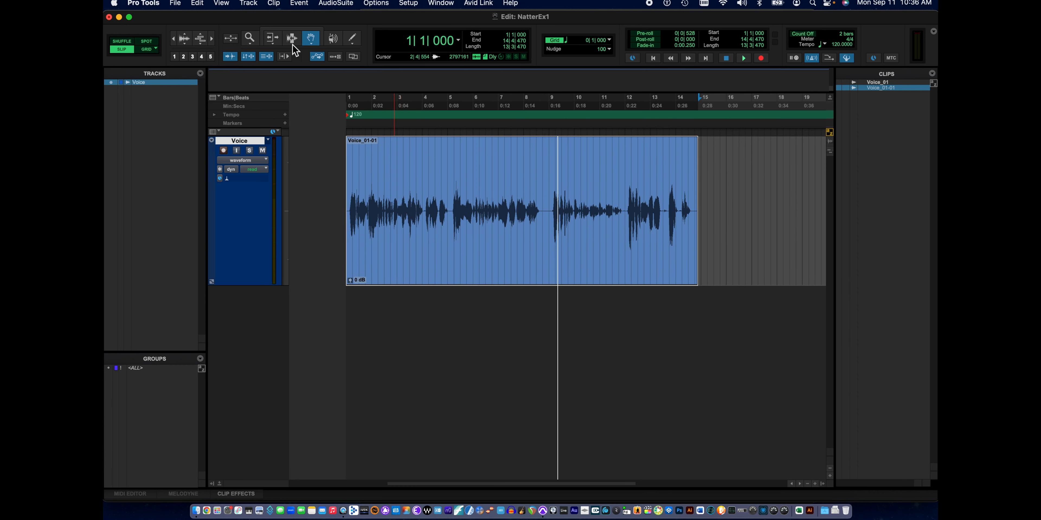
Try the Selector tool on the Voice clip by placing the cursor and highlighting several passages, including 9|4|878 to 11|4|699
{"action": "left_click", "coordinate": [438, 161]}
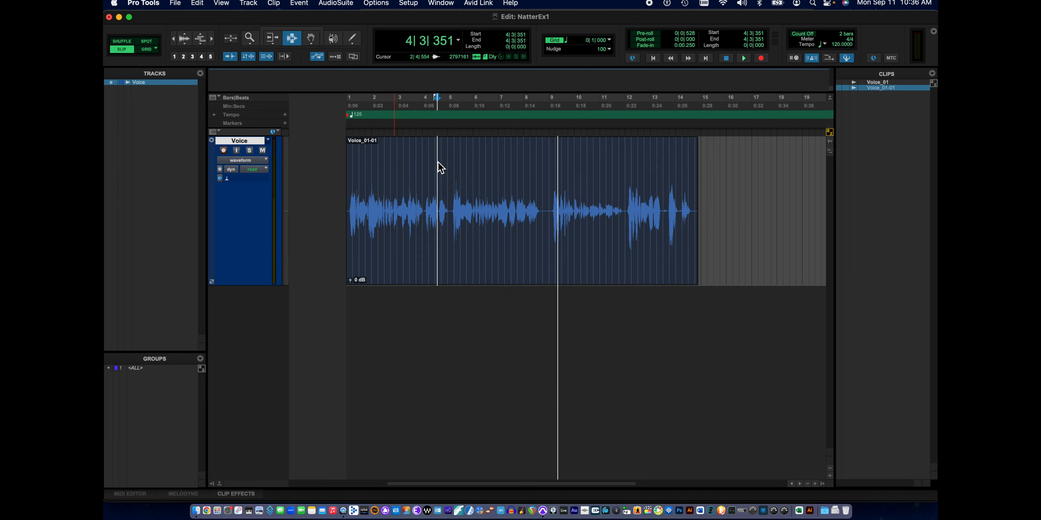
{"action": "left_click_drag", "start_coordinate": [421, 167], "coordinate": [519, 166]}
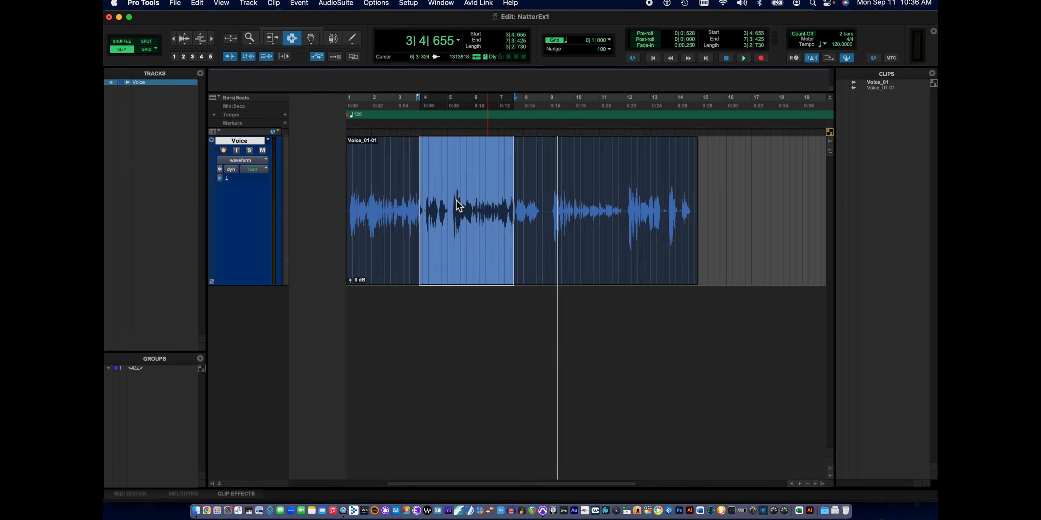
{"action": "left_click", "coordinate": [555, 195]}
{"action": "left_click_drag", "start_coordinate": [662, 188], "coordinate": [677, 187]}
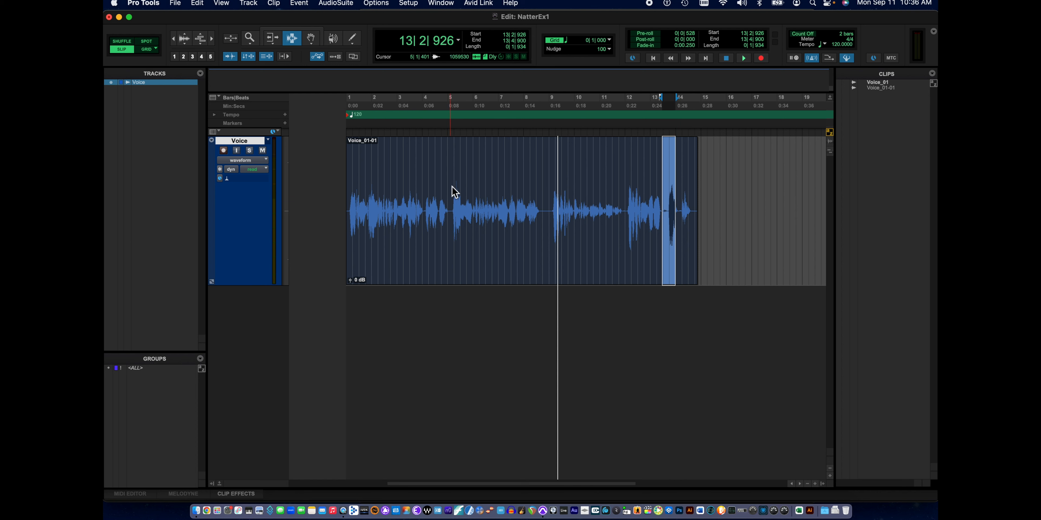
{"action": "left_click_drag", "start_coordinate": [452, 194], "coordinate": [475, 192]}
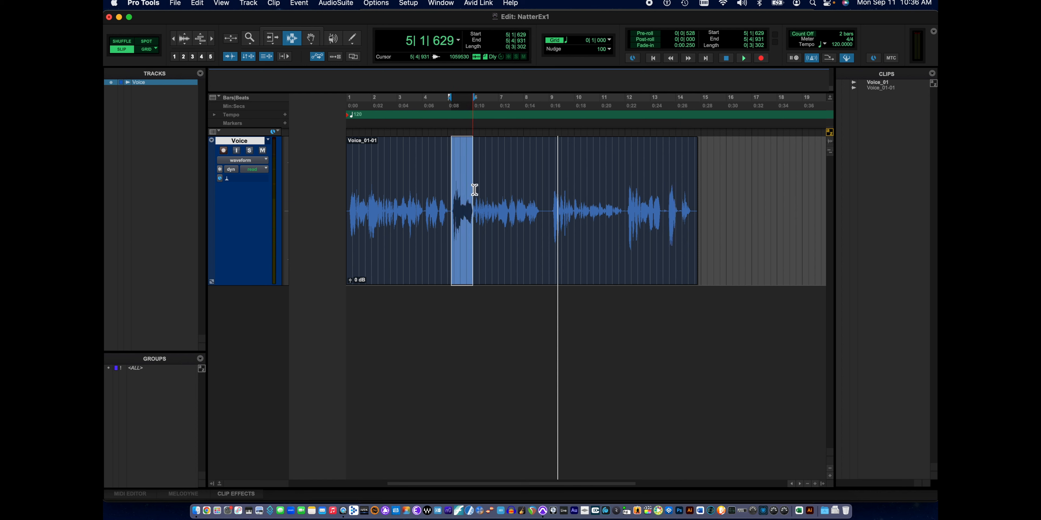
{"action": "left_click", "coordinate": [430, 186]}
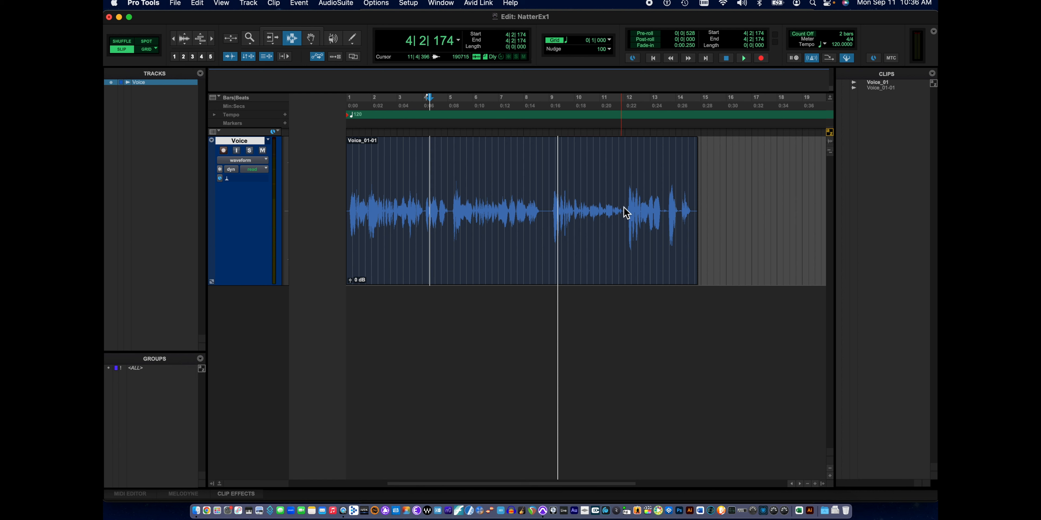
{"action": "left_click_drag", "start_coordinate": [623, 207], "coordinate": [573, 209]}
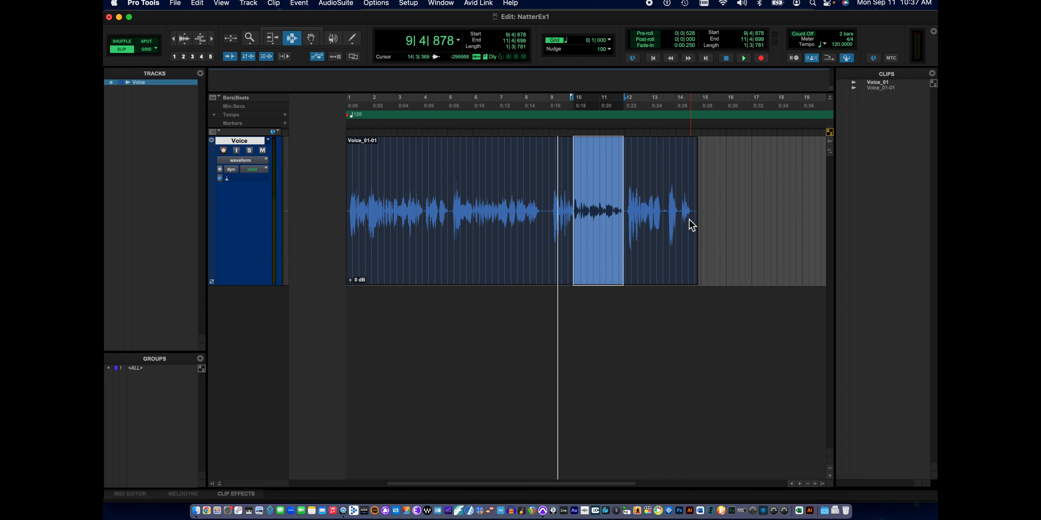
Zoom in on the later phrases of the Voice clip, play from 8|4|645 just before bar 9, and stop after the first words
{"action": "left_click", "coordinate": [653, 261]}
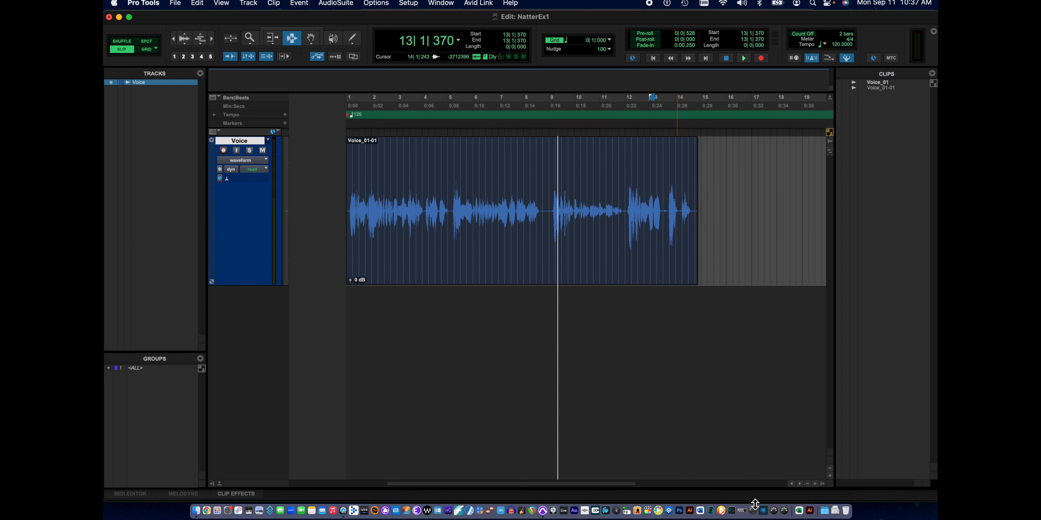
{"action": "left_click", "coordinate": [815, 485]}
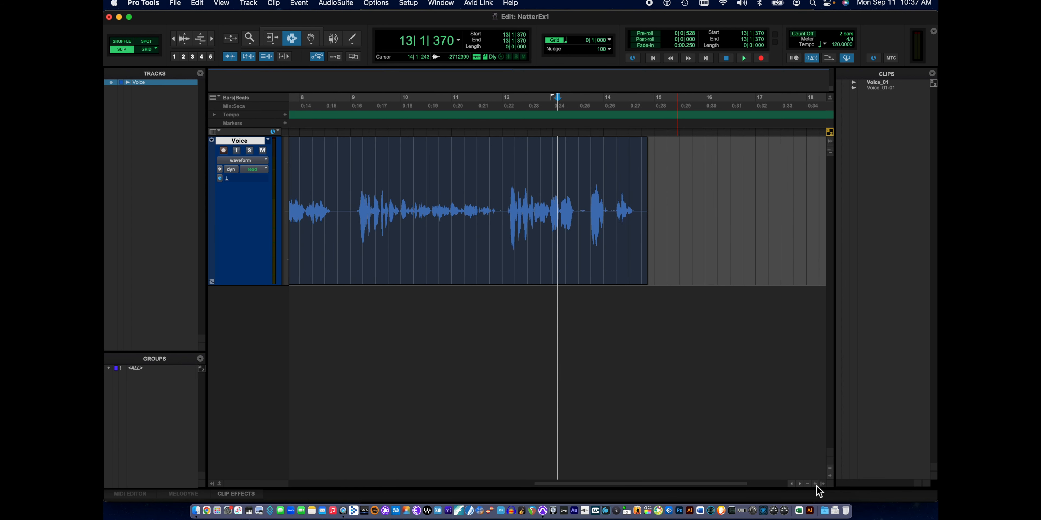
{"action": "left_click", "coordinate": [815, 484]}
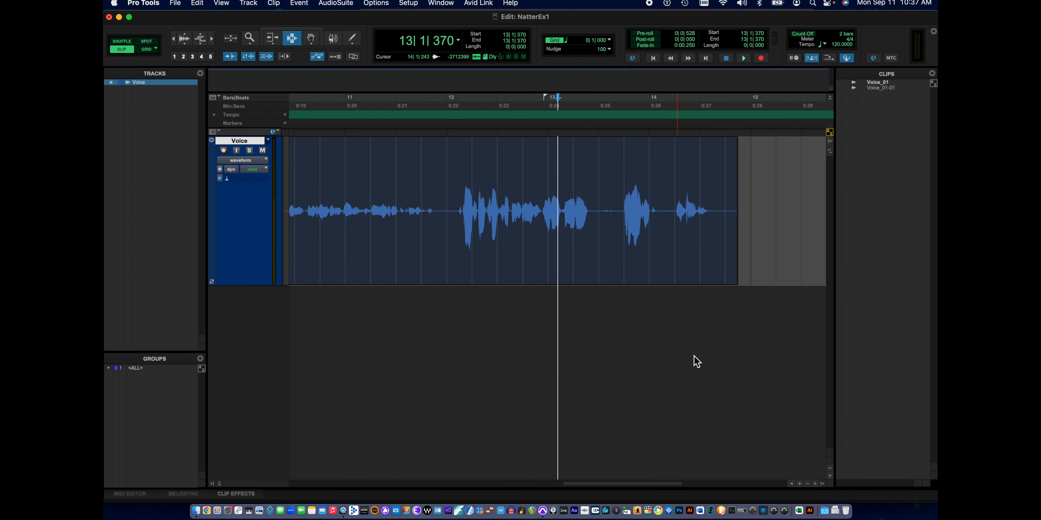
{"action": "scroll", "coordinate": [629, 264], "scroll_direction": "left", "scroll_amount": 6}
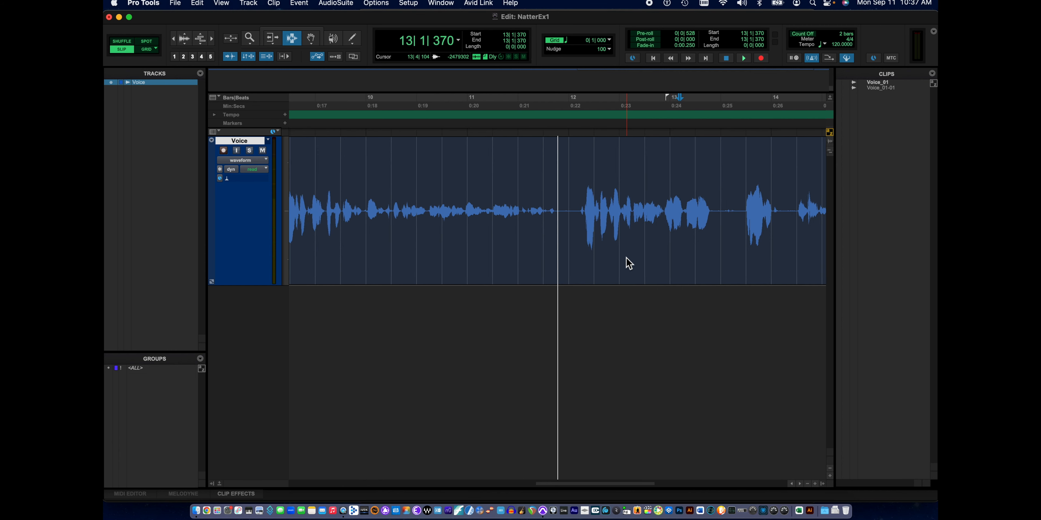
{"action": "scroll", "coordinate": [629, 263], "scroll_direction": "left", "scroll_amount": 1}
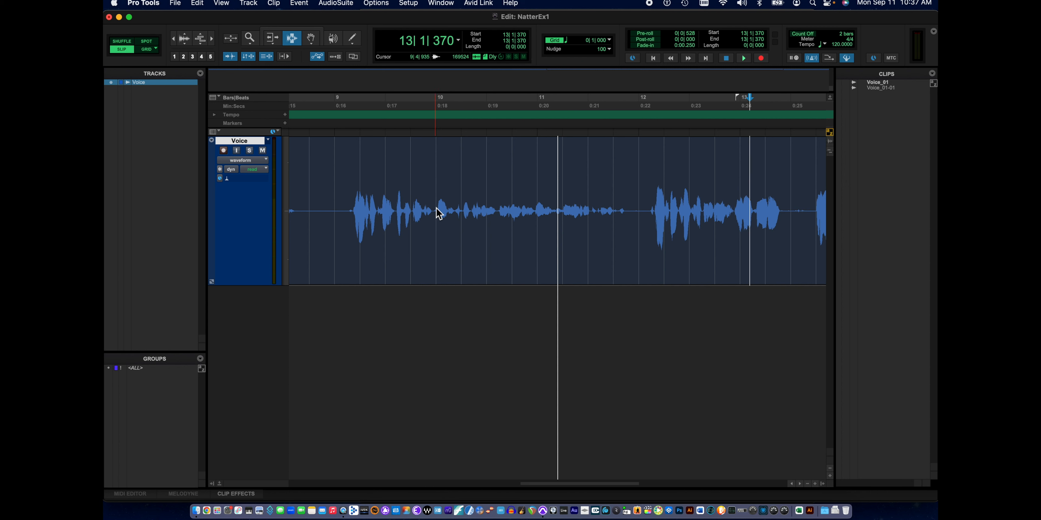
{"action": "left_click", "coordinate": [327, 208]}
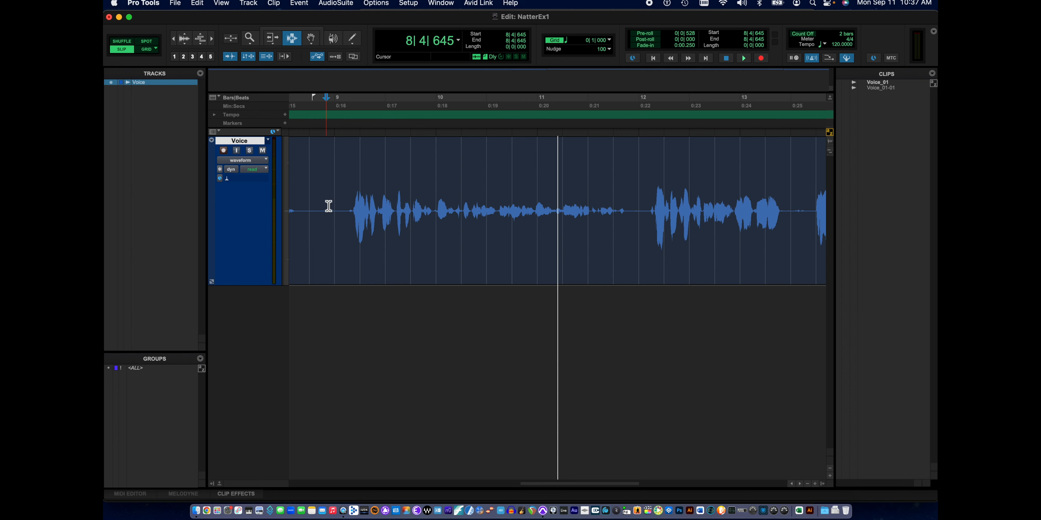
{"action": "key", "text": "space"}
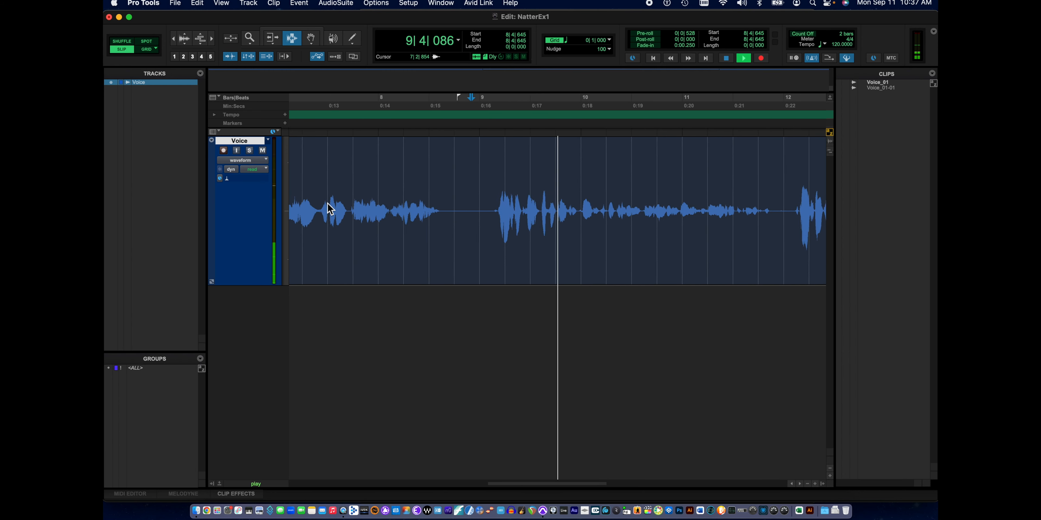
{"action": "key", "text": "space"}
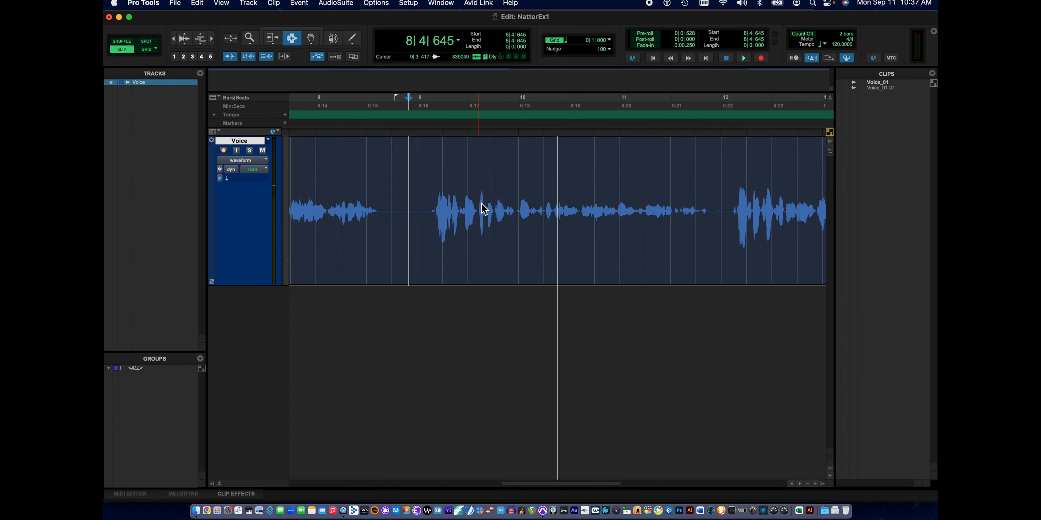
Separate the quieter passage of the Voice clip, from 9|4|063 to 12|1|440, into its own clip
{"action": "left_click", "coordinate": [495, 205]}
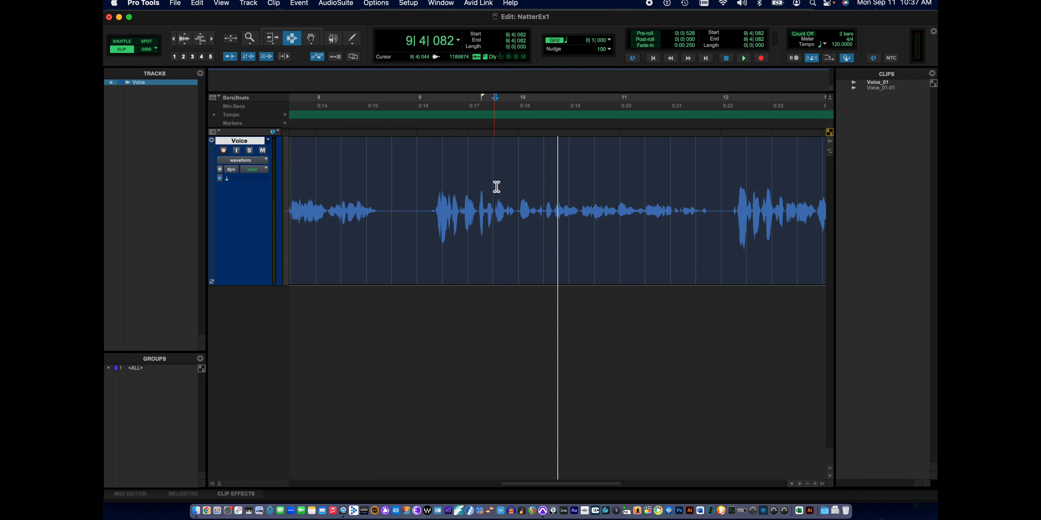
{"action": "left_click", "coordinate": [497, 210]}
{"action": "left_click_drag", "start_coordinate": [497, 210], "coordinate": [735, 226]}
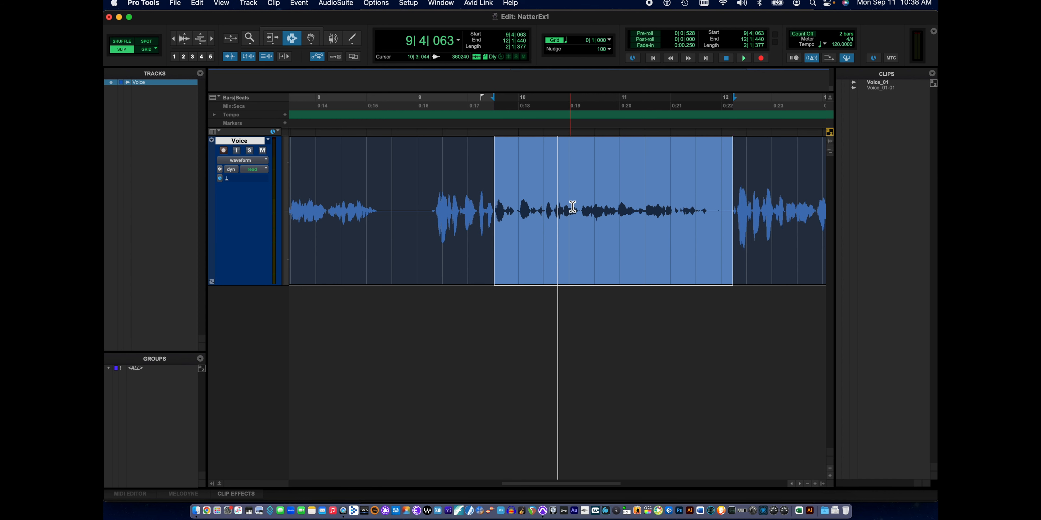
{"action": "left_click", "coordinate": [196, 4]}
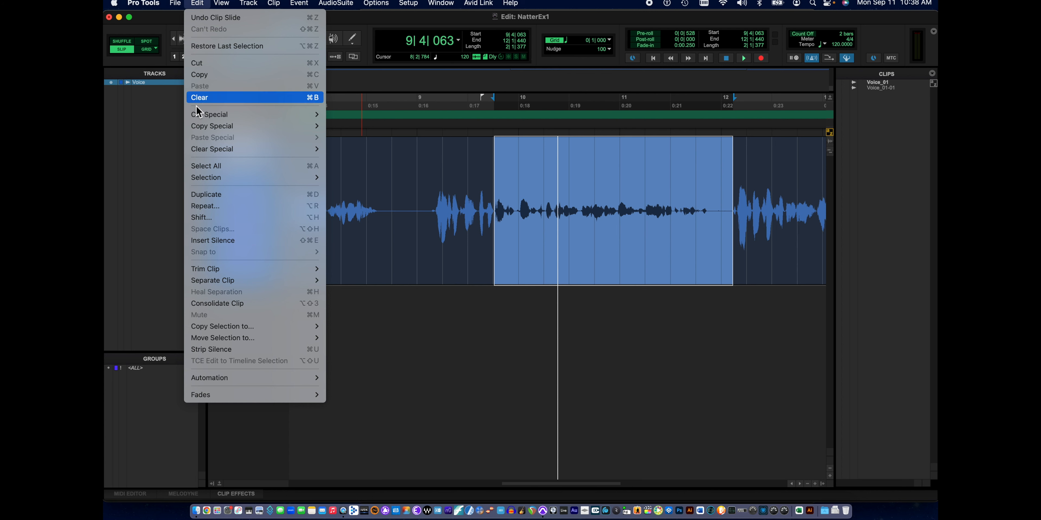
{"action": "mouse_move", "coordinate": [205, 283]}
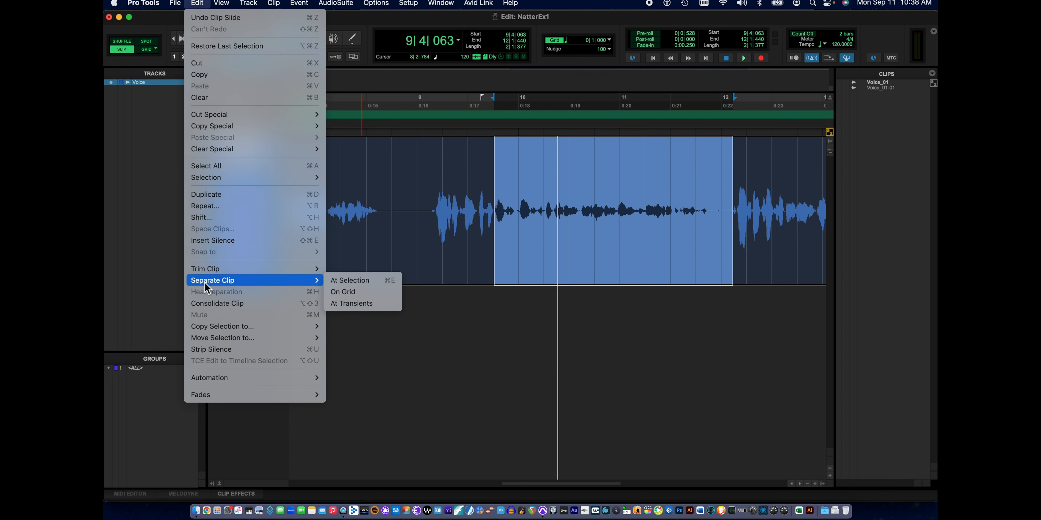
{"action": "left_click", "coordinate": [353, 285]}
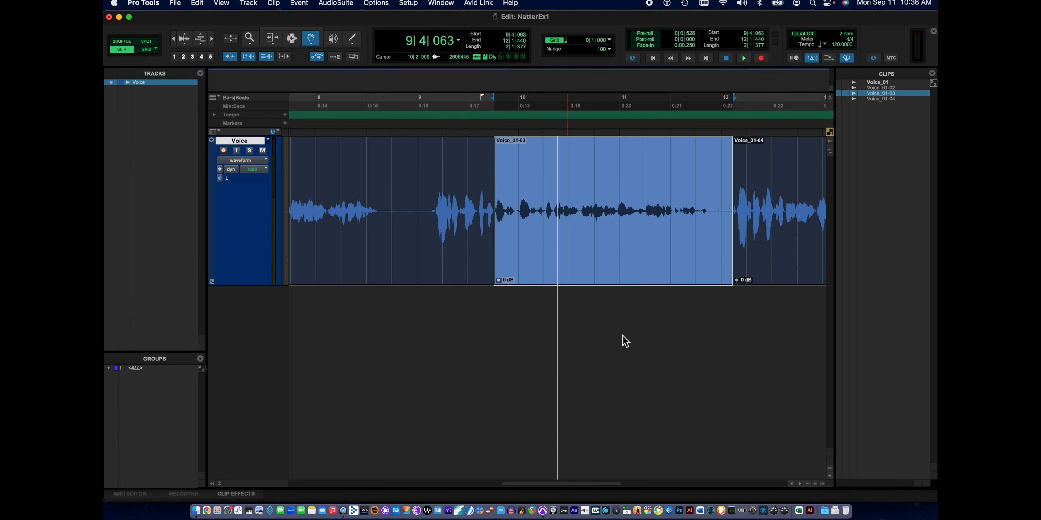
Fit the whole take into view and select each of the three separated clips in turn
{"action": "left_click", "coordinate": [807, 483]}
{"action": "left_click", "coordinate": [807, 484]}
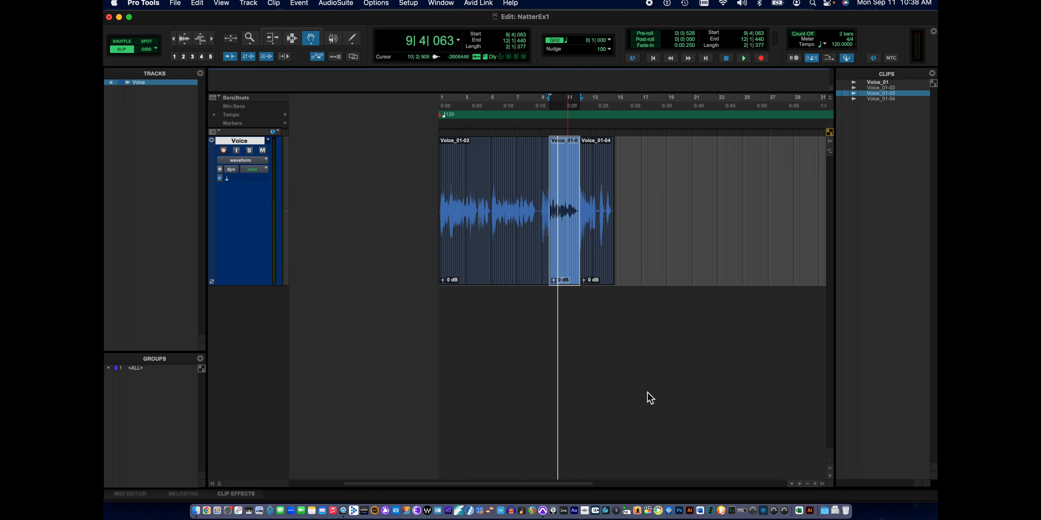
{"action": "left_click", "coordinate": [815, 484]}
{"action": "left_click", "coordinate": [437, 265]}
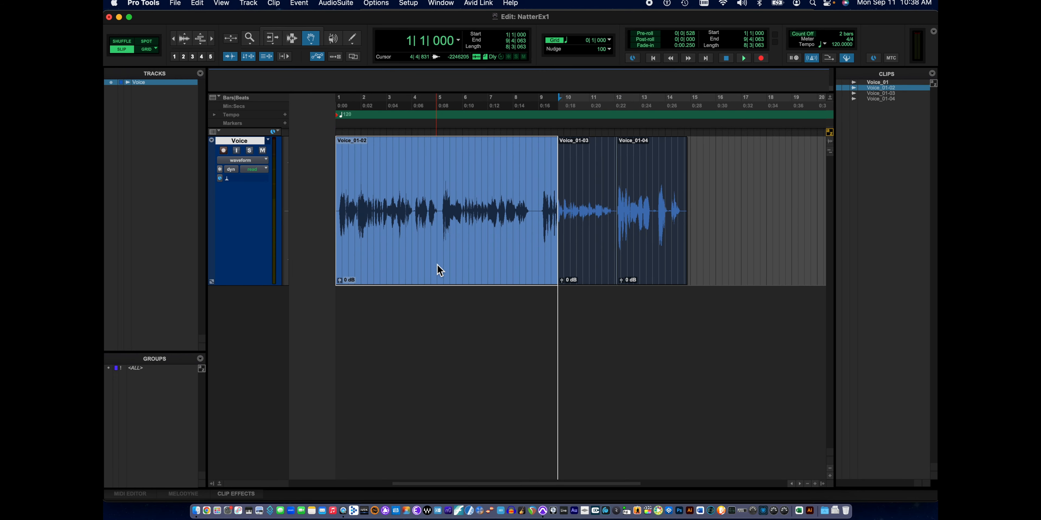
{"action": "left_click", "coordinate": [589, 258]}
{"action": "left_click", "coordinate": [657, 263]}
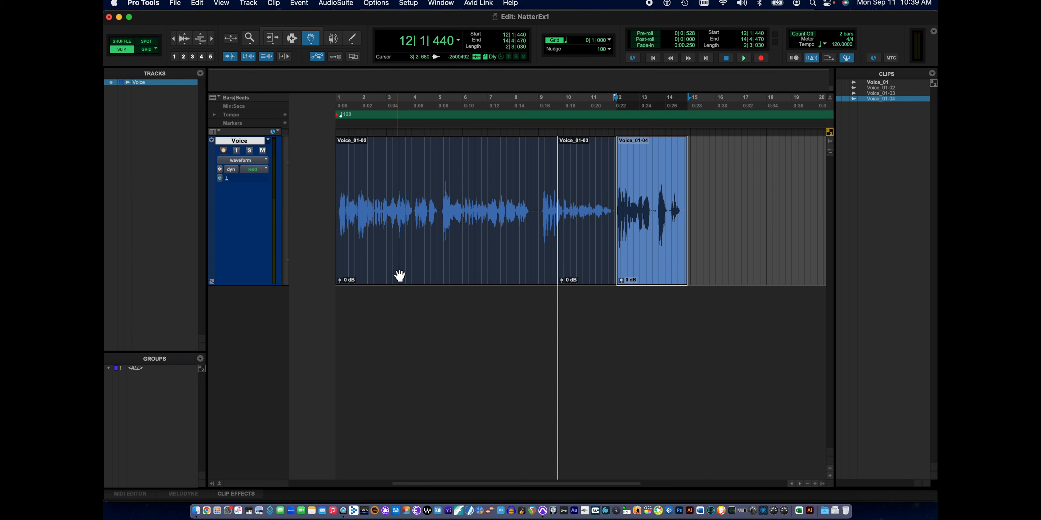
Compare the original Voice_01 file and the separated clips on the track with their entries in the clips list
{"action": "left_click", "coordinate": [873, 83]}
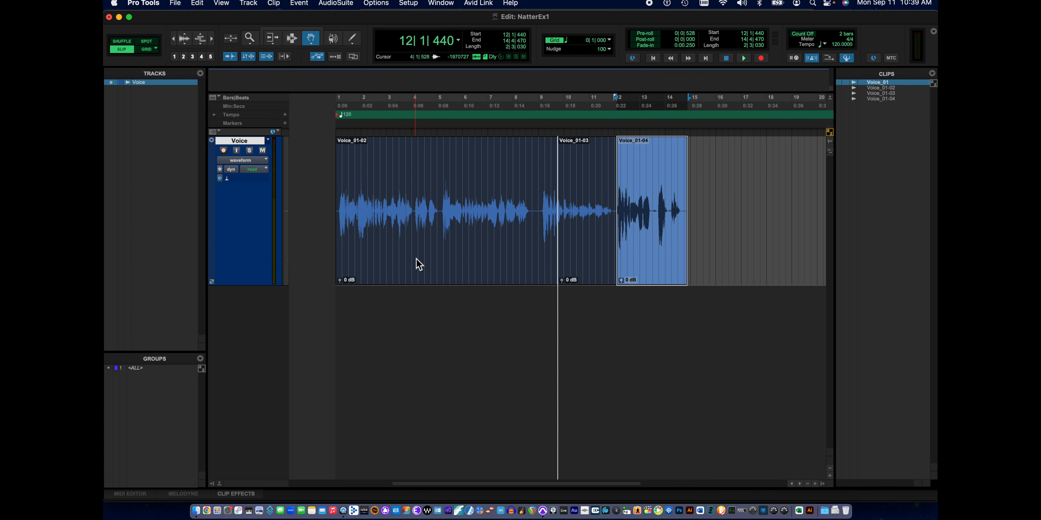
{"action": "left_click", "coordinate": [418, 267]}
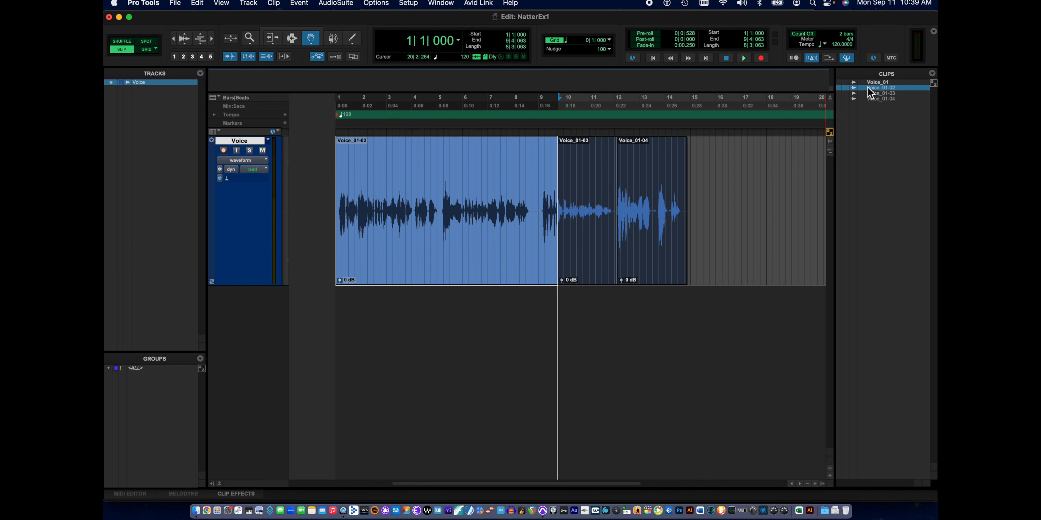
{"action": "left_click", "coordinate": [599, 256]}
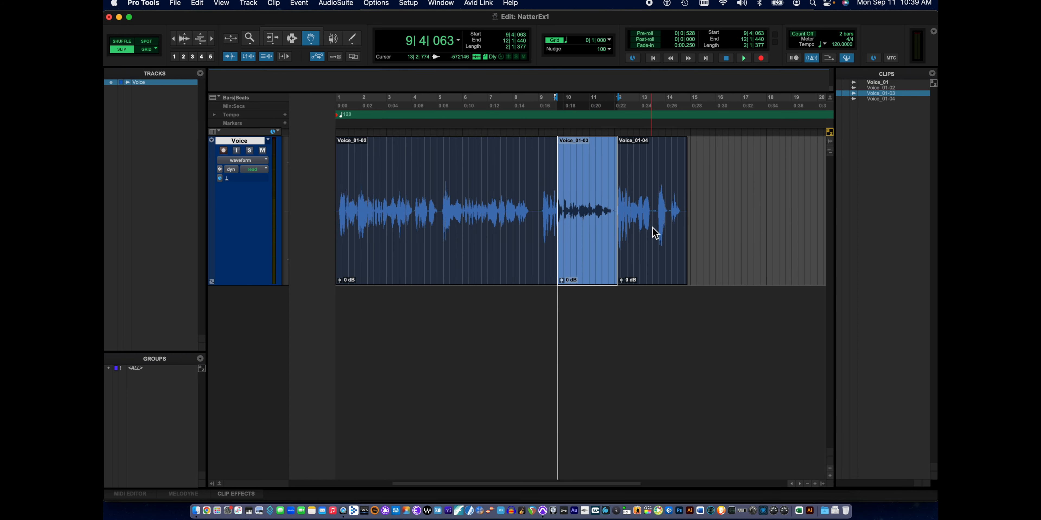
{"action": "left_click", "coordinate": [656, 248]}
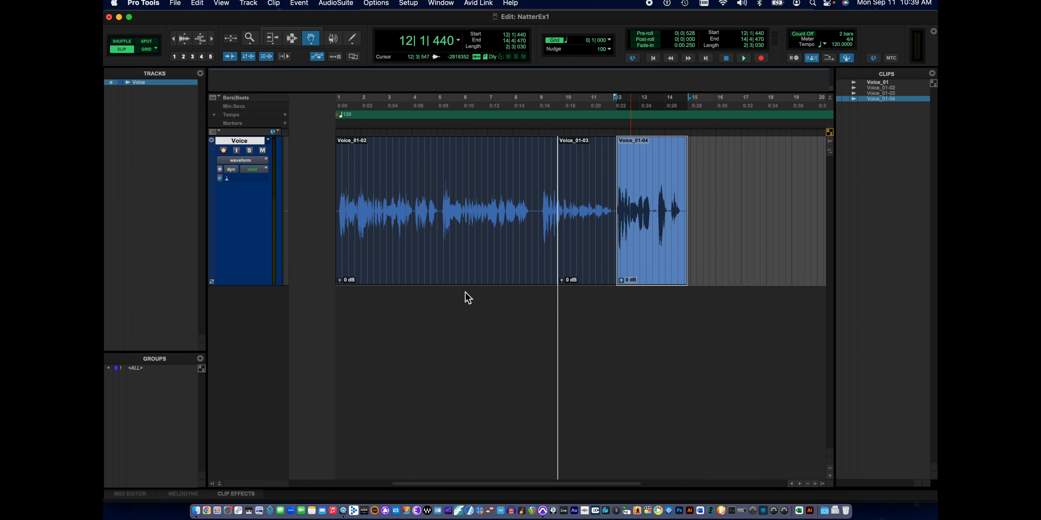
{"action": "left_click", "coordinate": [379, 281]}
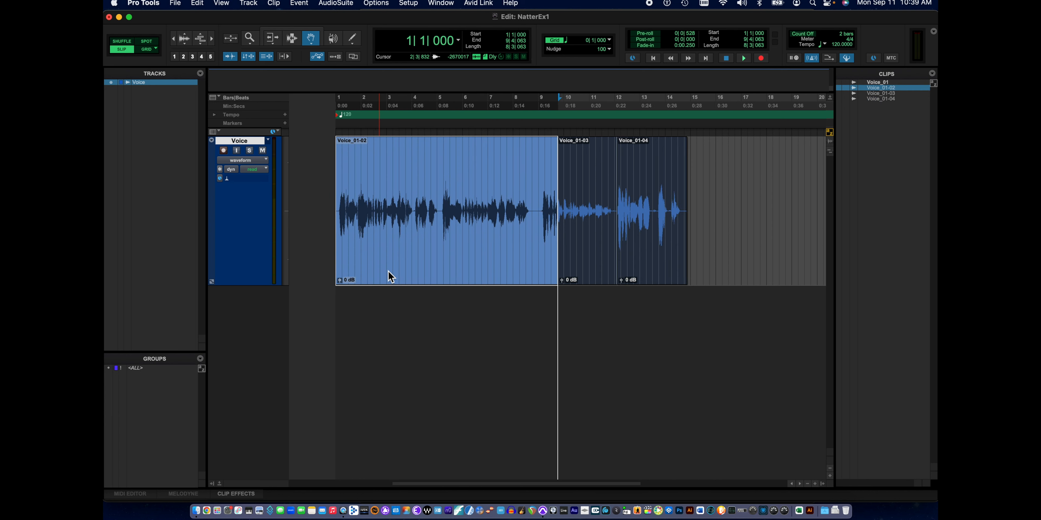
{"action": "left_click", "coordinate": [601, 278]}
{"action": "left_click", "coordinate": [637, 281]}
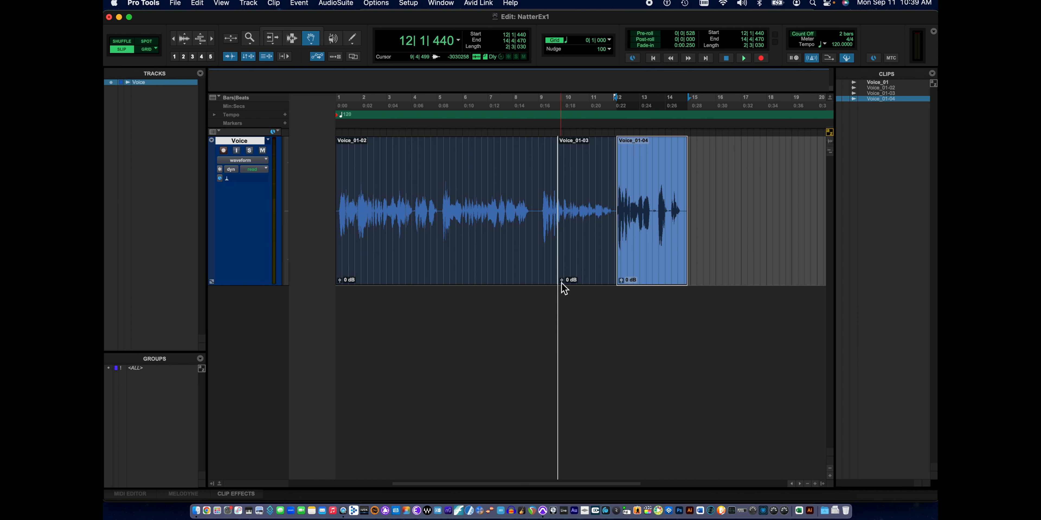
Raise the clip gain of Voice_01-03 to +6.0 dB and audition the change by playing from 8|4|474
{"action": "left_click", "coordinate": [589, 268]}
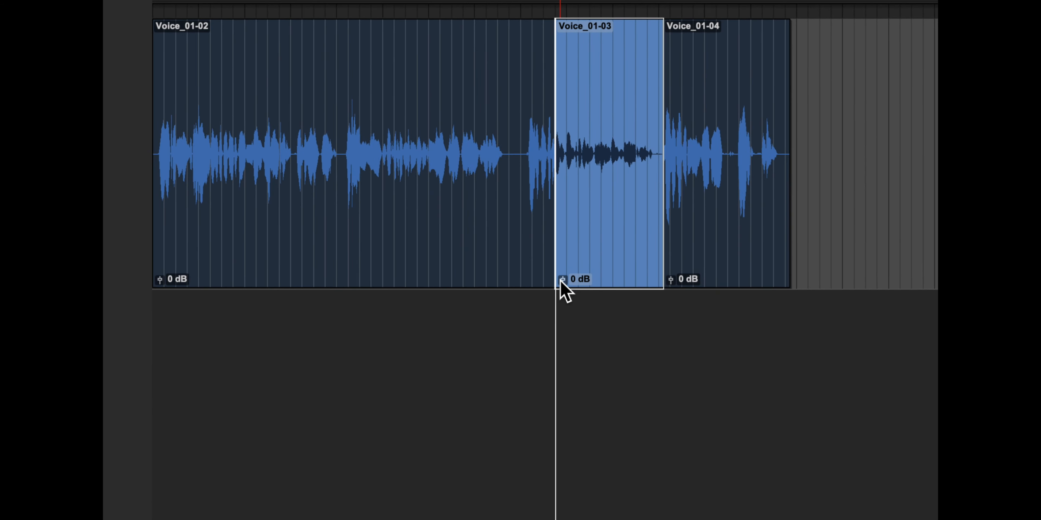
{"action": "left_click_drag", "start_coordinate": [563, 280], "coordinate": [563, 276]}
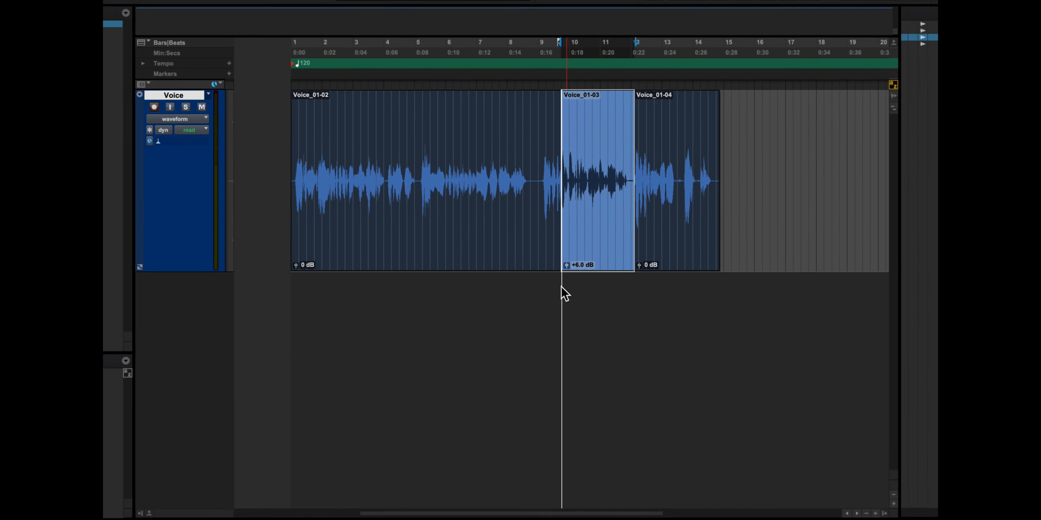
{"action": "left_click", "coordinate": [535, 156]}
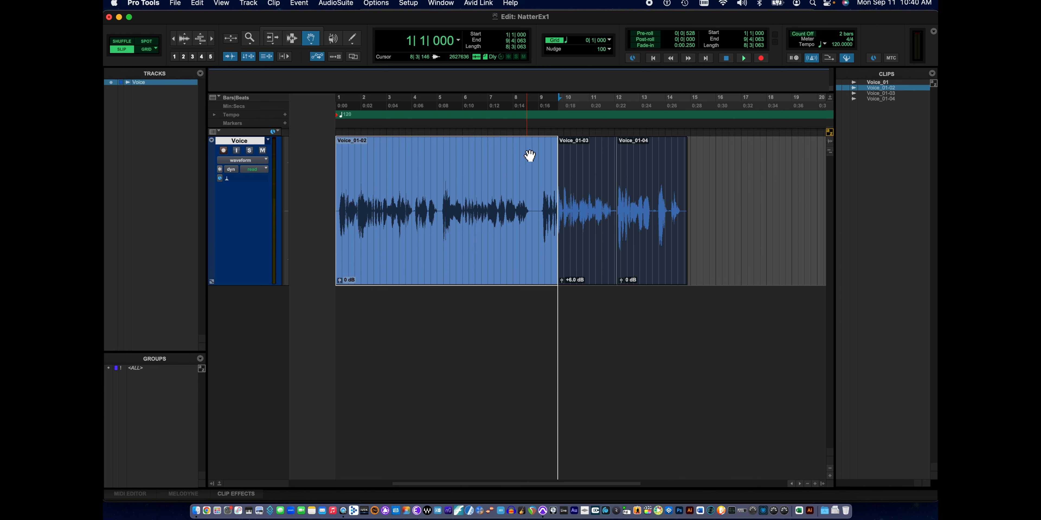
{"action": "left_click", "coordinate": [291, 42]}
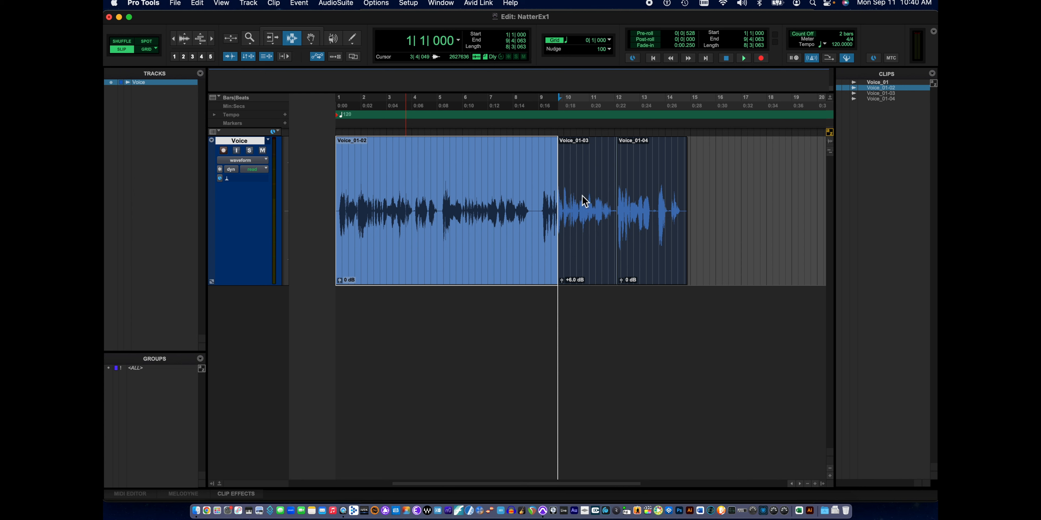
{"action": "left_click", "coordinate": [536, 194]}
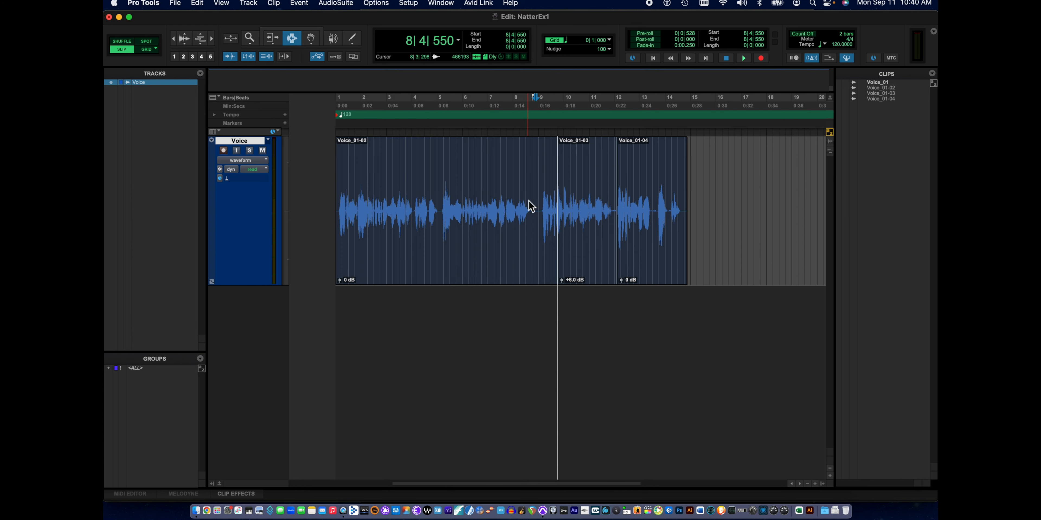
{"action": "left_click", "coordinate": [536, 199]}
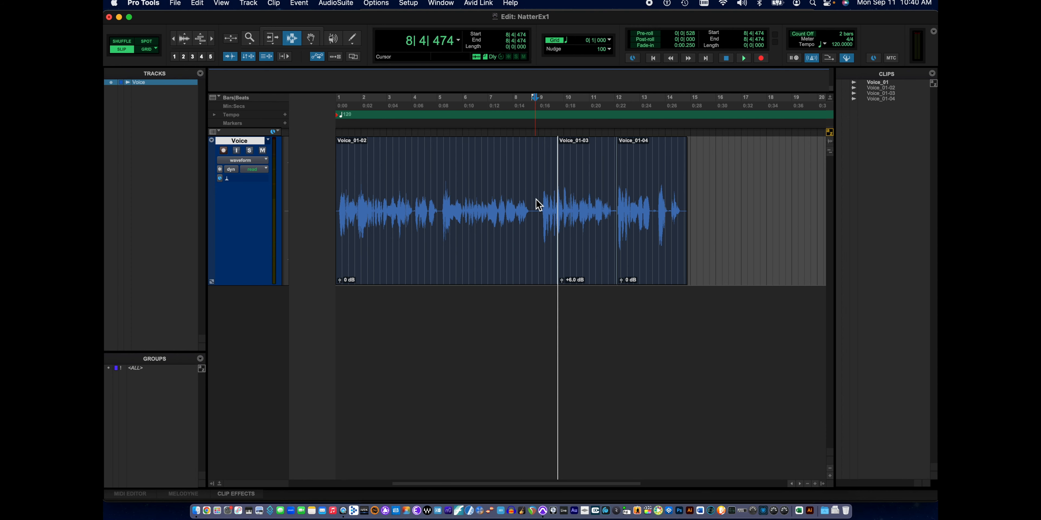
{"action": "key", "text": "space"}
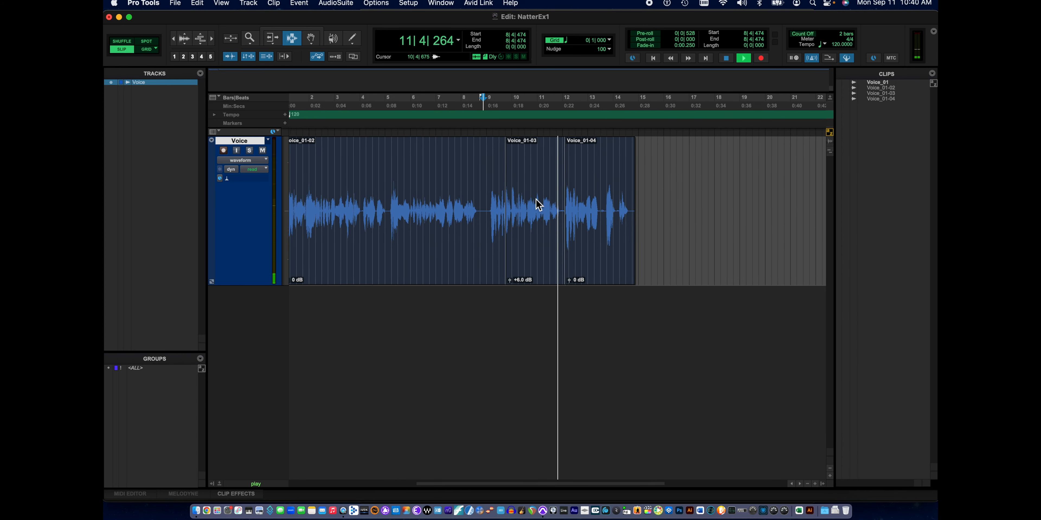
{"action": "key", "text": "space"}
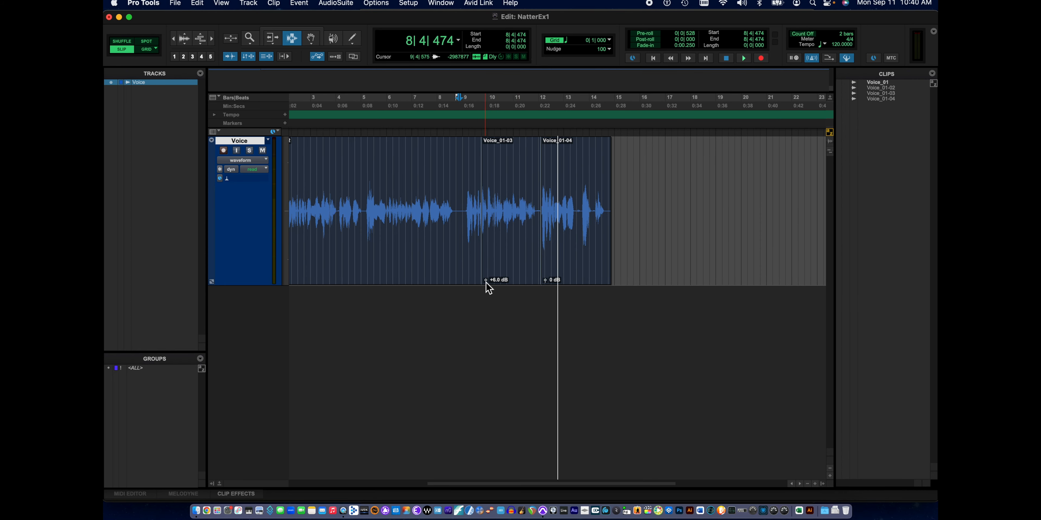
Set the clip gain of Voice_01-03 to +4.4 dB and audition the transition by playing from 8|4|626
{"action": "left_click_drag", "start_coordinate": [485, 283], "coordinate": [485, 284]}
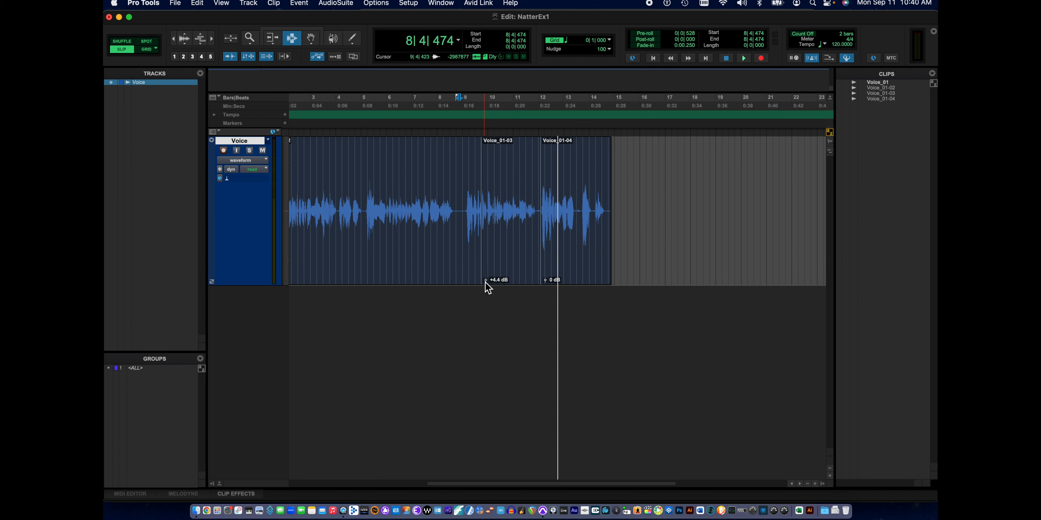
{"action": "left_click", "coordinate": [460, 206]}
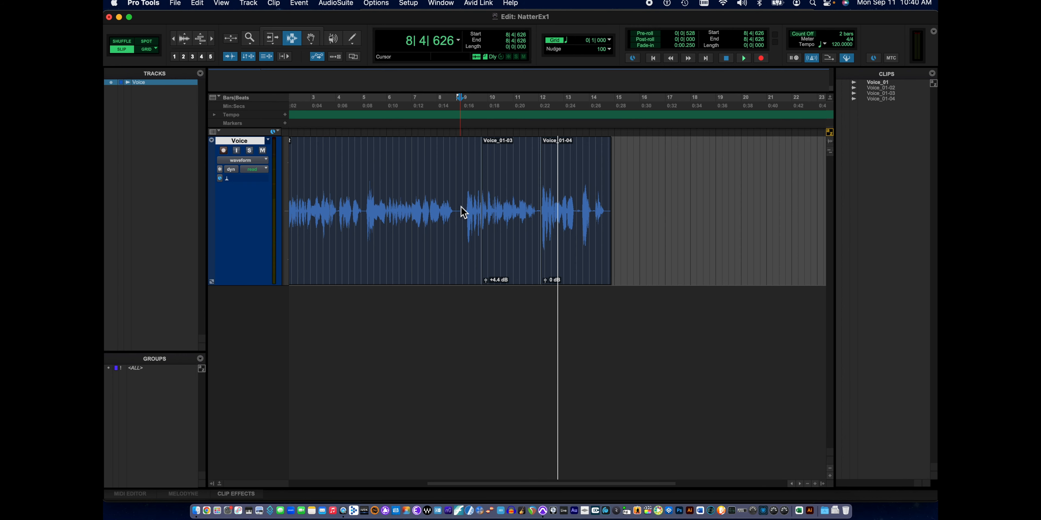
{"action": "key", "text": "space"}
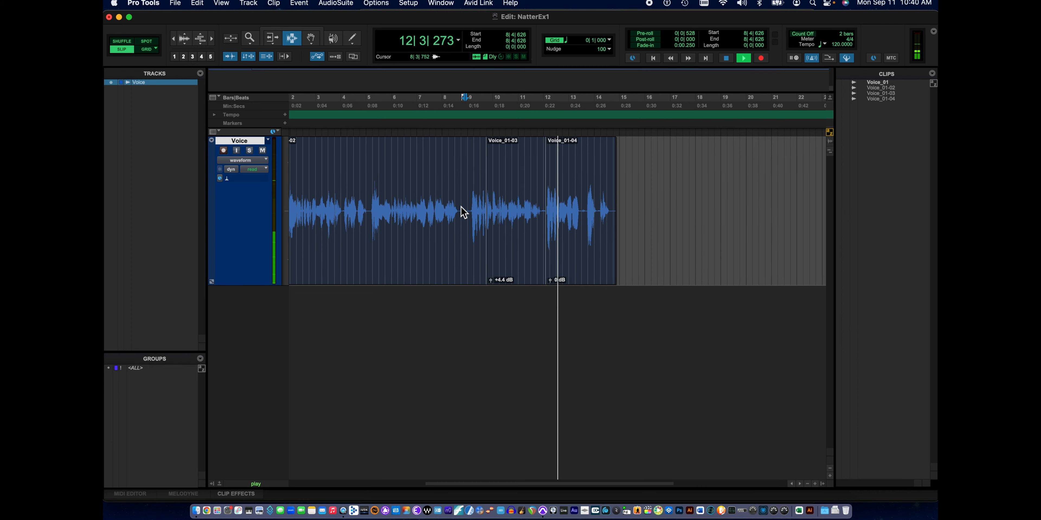
{"action": "key", "text": "space"}
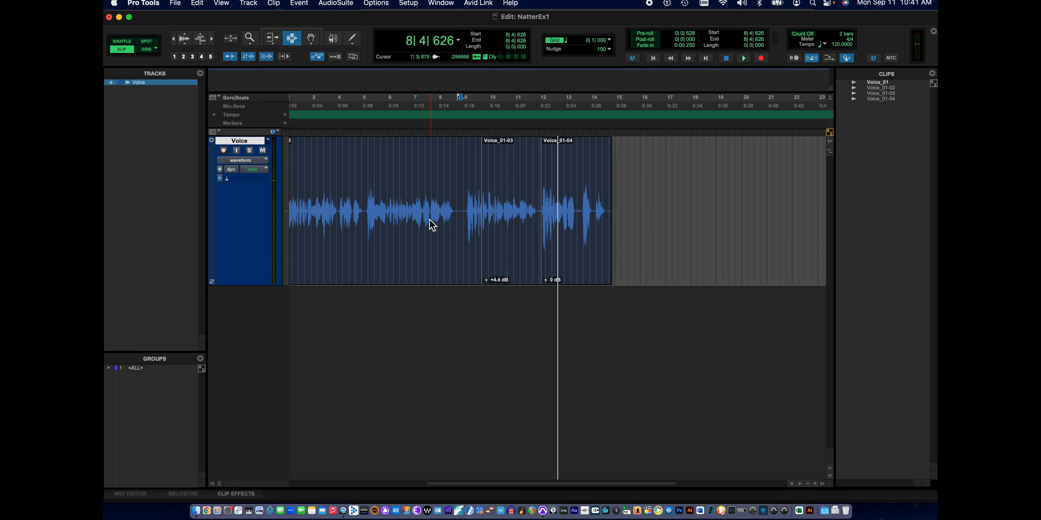
Activate the Smart tool, highlight a passage of Voice_01-02 starting at 4|3|351, and grab each of the three clips in turn
{"action": "scroll", "coordinate": [429, 219], "scroll_direction": "left", "scroll_amount": 3}
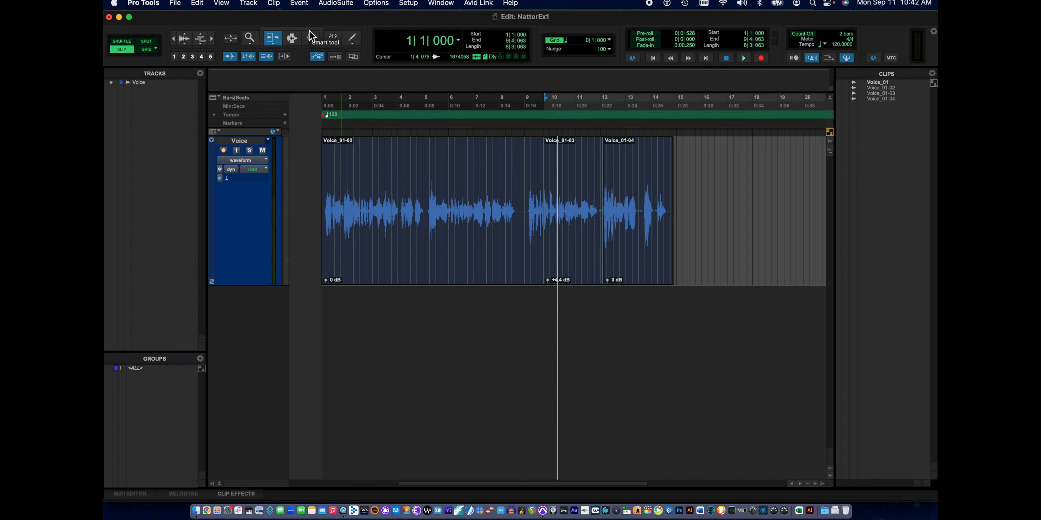
{"action": "left_click", "coordinate": [262, 43]}
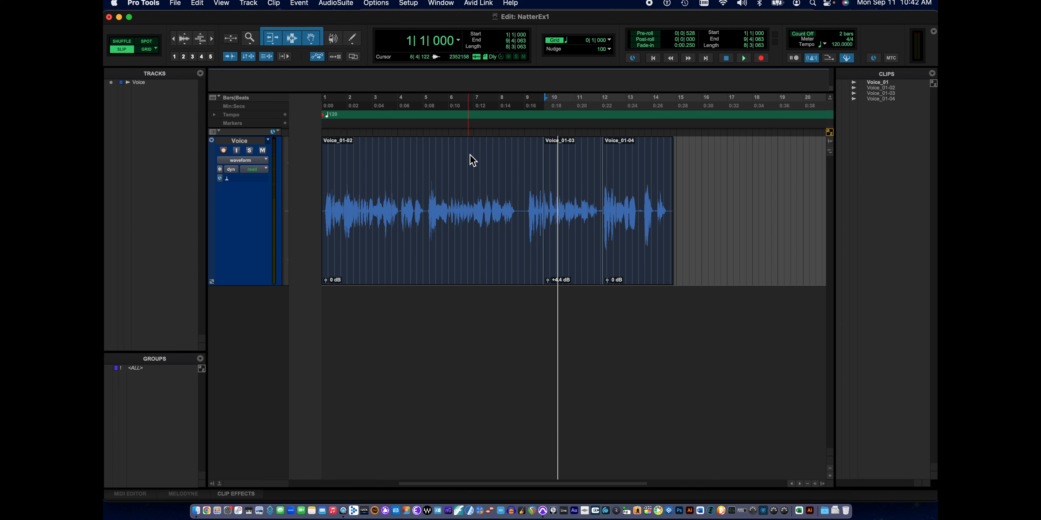
{"action": "left_click_drag", "start_coordinate": [472, 156], "coordinate": [412, 170]}
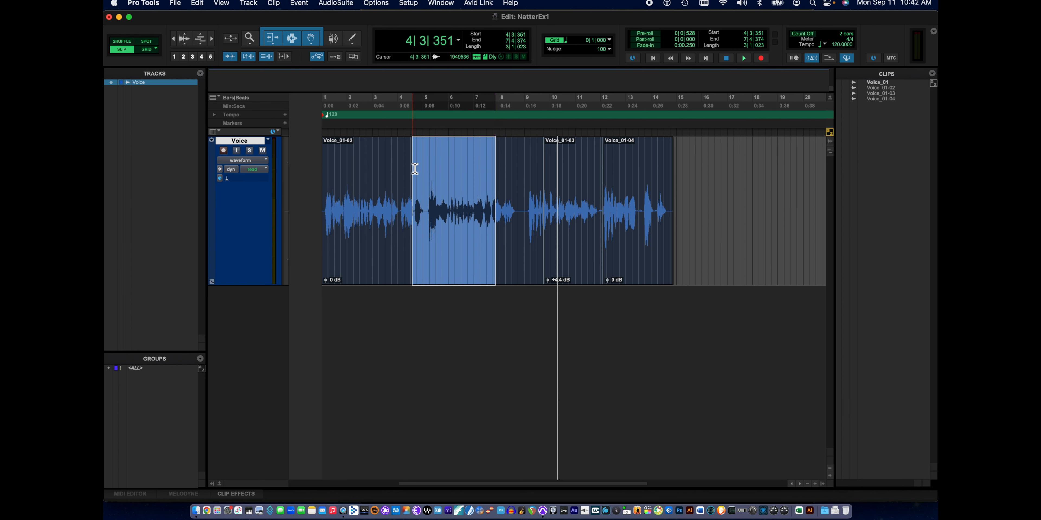
{"action": "double_click", "coordinate": [508, 243]}
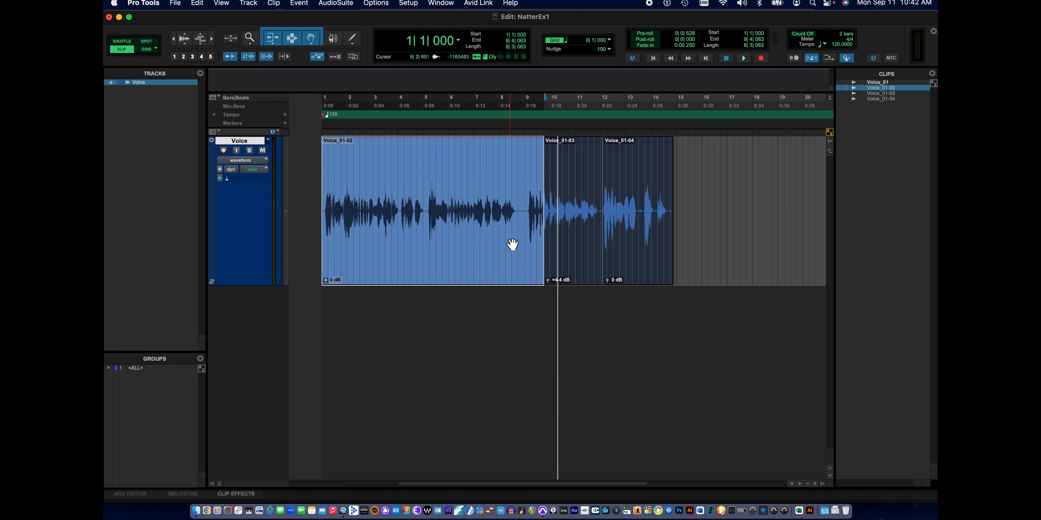
{"action": "double_click", "coordinate": [574, 248]}
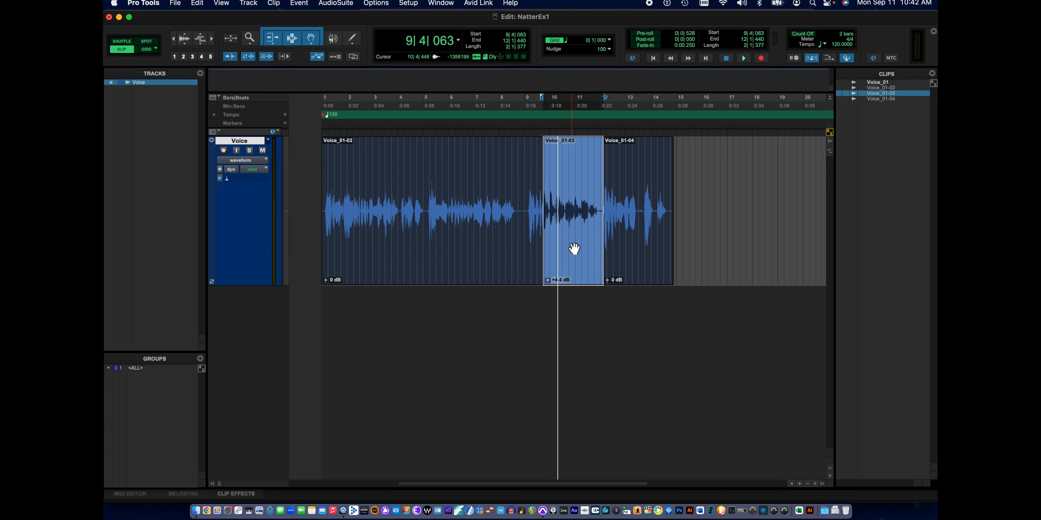
{"action": "double_click", "coordinate": [639, 248]}
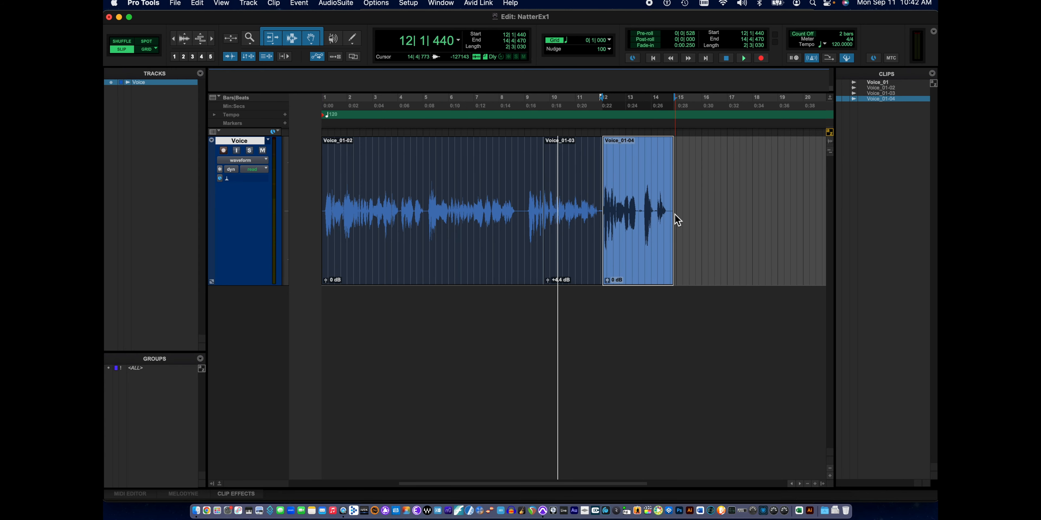
Add a fade-out to the end of Voice_01-04 from 14|2|268 to 14|4|470 with the Smart tool and inspect it up close
{"action": "mouse_move", "coordinate": [671, 182]}
{"action": "left_mouse_down"}
{"action": "mouse_move", "coordinate": [627, 183]}
{"action": "mouse_move", "coordinate": [676, 185]}
{"action": "left_mouse_up"}
{"action": "left_click_drag", "start_coordinate": [672, 142], "coordinate": [664, 148]}
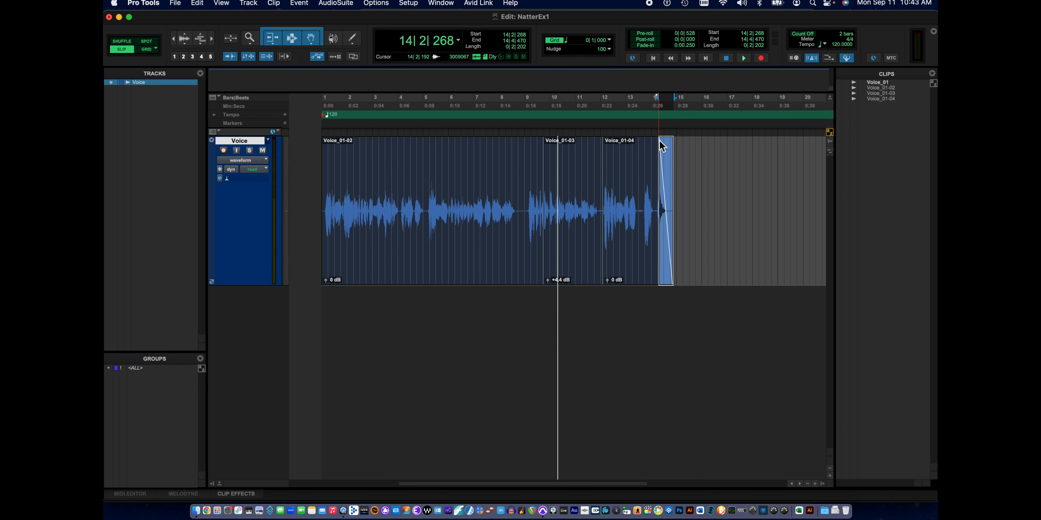
{"action": "left_click", "coordinate": [815, 483]}
{"action": "left_click", "coordinate": [815, 483]}
{"action": "left_click", "coordinate": [815, 483]}
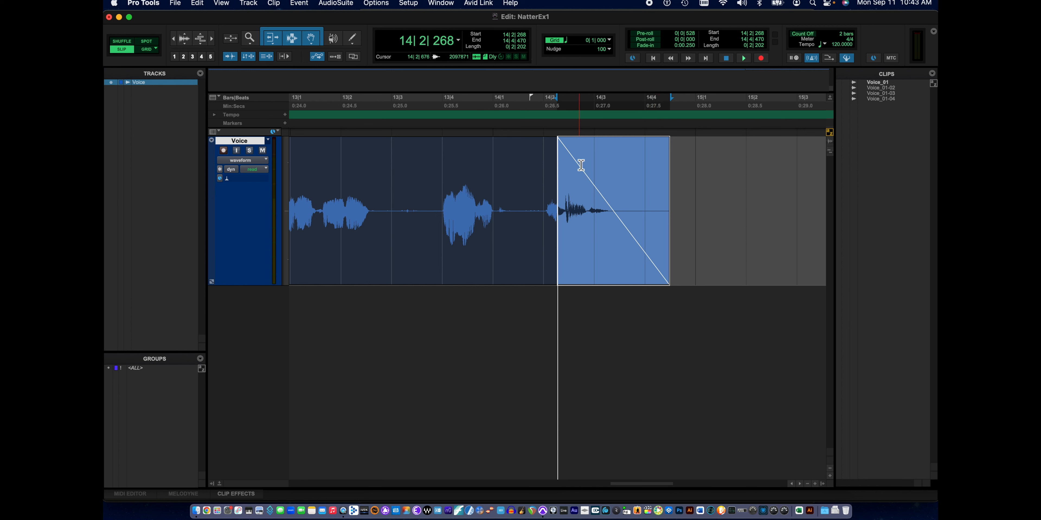
{"action": "left_click", "coordinate": [762, 223]}
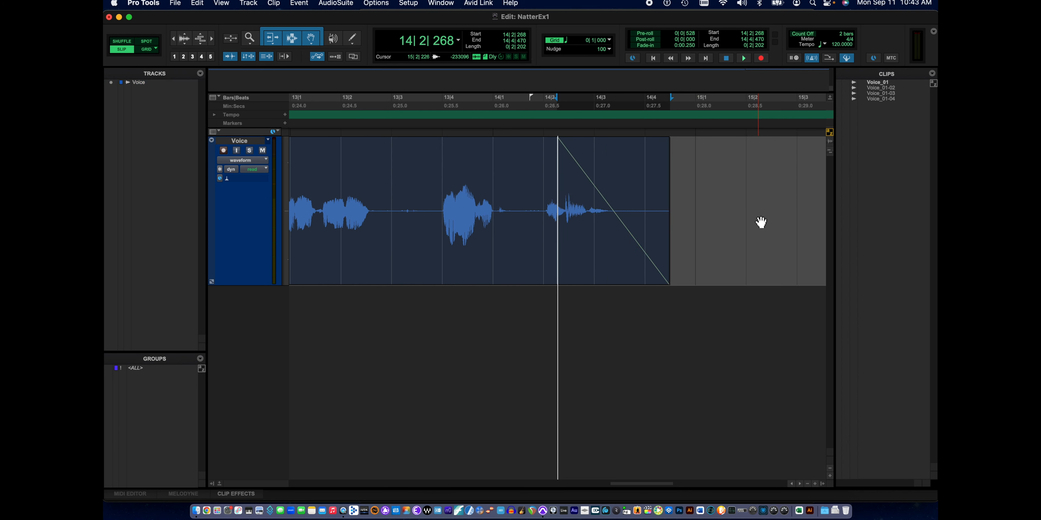
Delete the fade-out at the end of Voice_01-04 and replace it with a shorter one from 14|3|398 to 14|4|470
{"action": "left_click", "coordinate": [633, 283]}
{"action": "left_click", "coordinate": [791, 227]}
{"action": "left_click", "coordinate": [639, 272]}
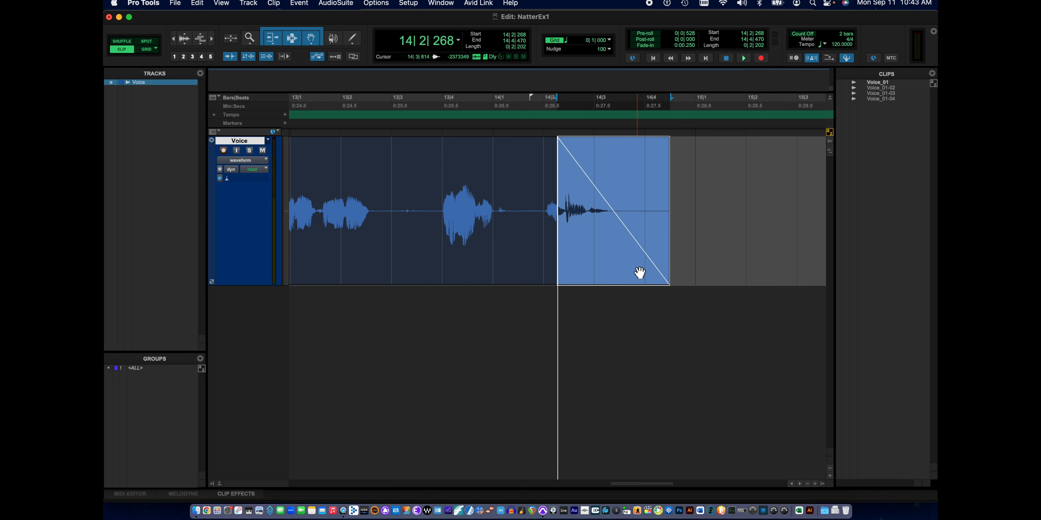
{"action": "key", "text": "Delete"}
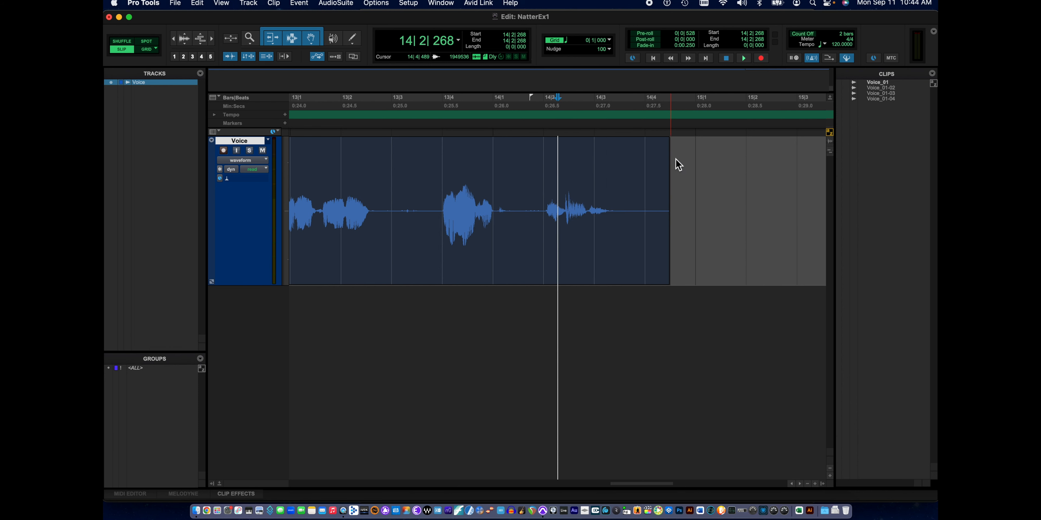
{"action": "left_click", "coordinate": [674, 146]}
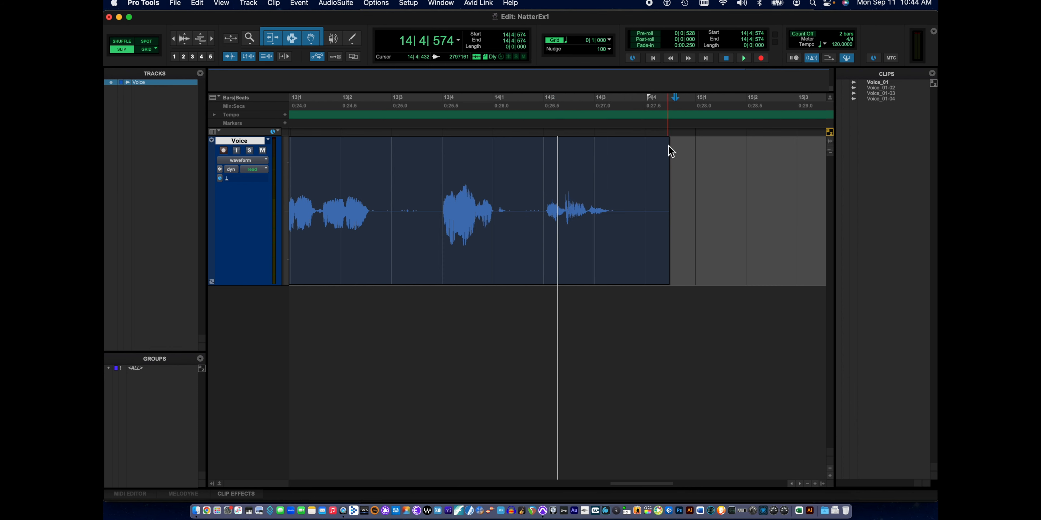
{"action": "left_click_drag", "start_coordinate": [671, 149], "coordinate": [617, 161]}
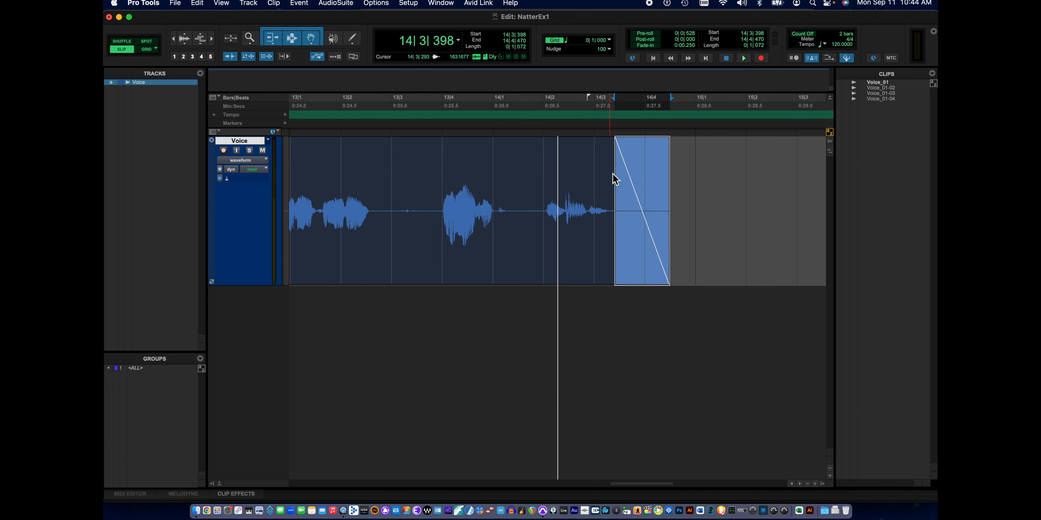
Add a fade-in to the start of Voice_01-02 from 1|1|000 to 1|1|501
{"action": "left_click", "coordinate": [807, 484]}
{"action": "left_click", "coordinate": [807, 483]}
{"action": "left_click", "coordinate": [807, 483]}
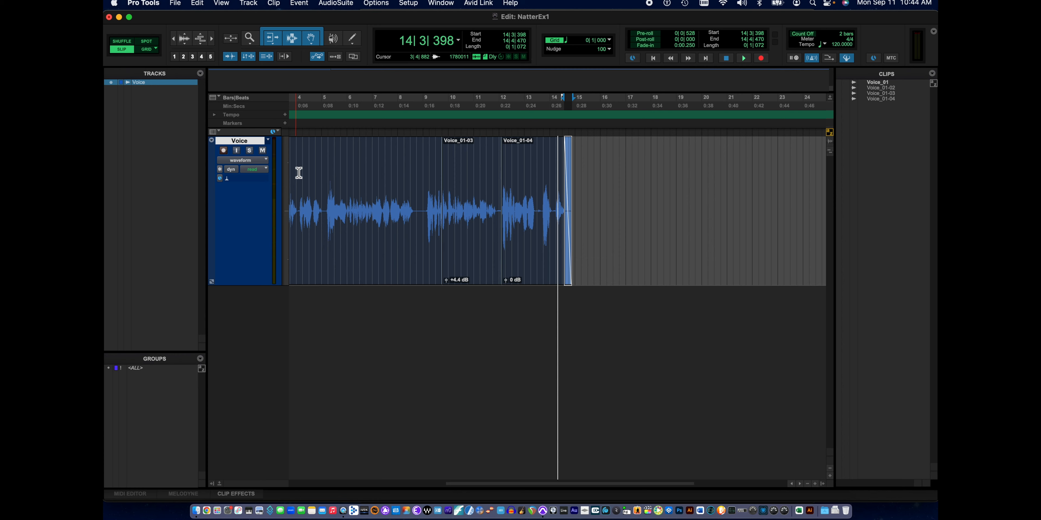
{"action": "scroll", "coordinate": [290, 161], "scroll_direction": "up", "scroll_amount": 2}
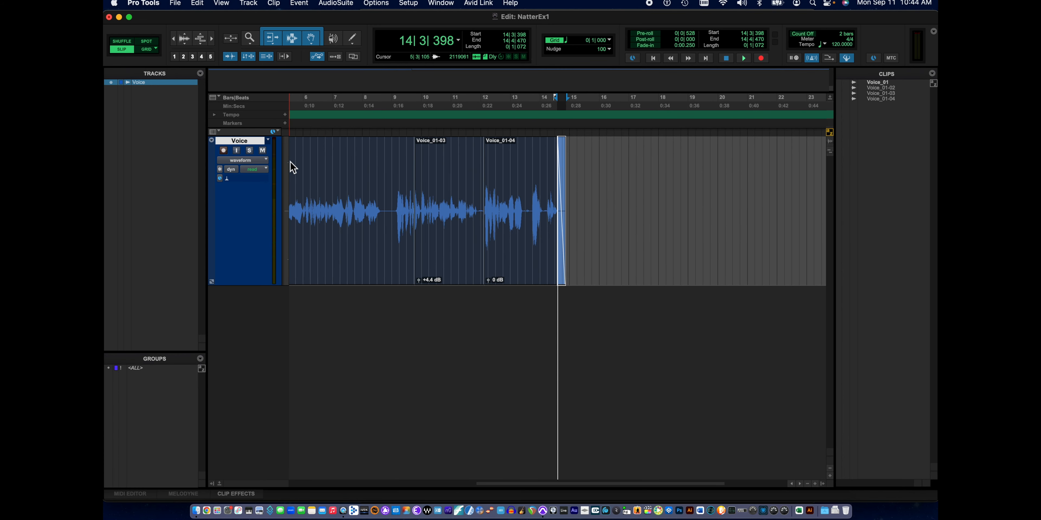
{"action": "scroll", "coordinate": [290, 162], "scroll_direction": "left", "scroll_amount": 10}
{"action": "scroll", "coordinate": [289, 161], "scroll_direction": "up", "scroll_amount": 5}
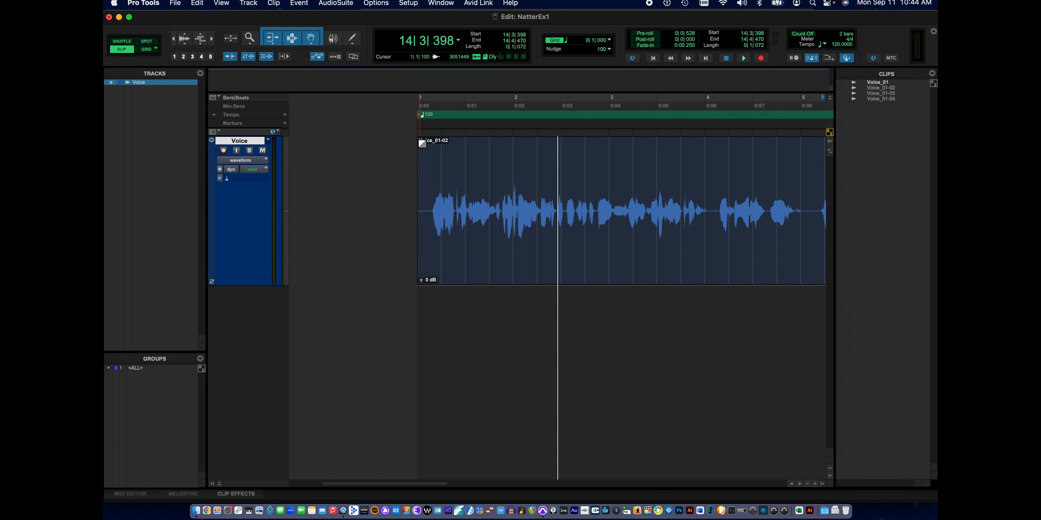
{"action": "left_click_drag", "start_coordinate": [423, 146], "coordinate": [433, 145]}
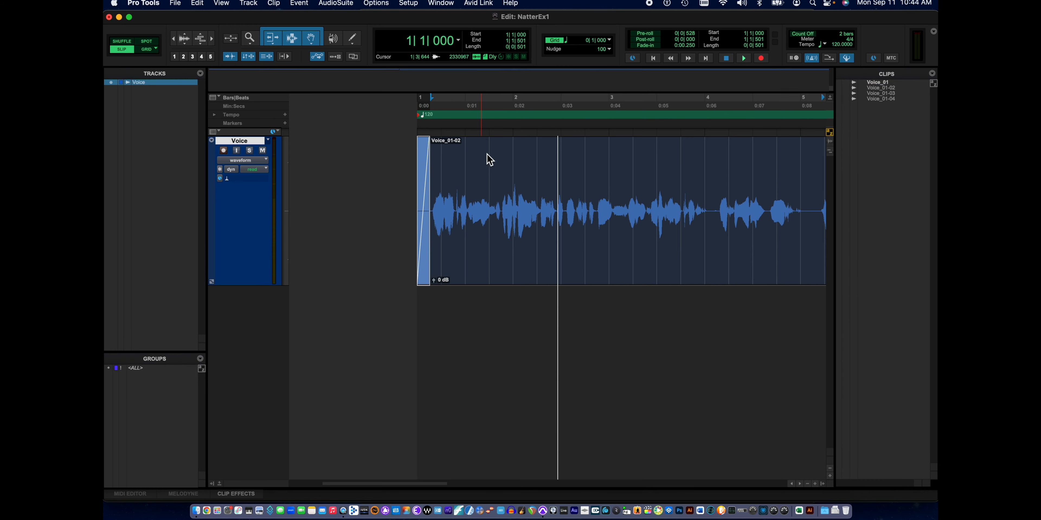
{"action": "scroll", "coordinate": [486, 160], "scroll_direction": "down", "scroll_amount": 5}
{"action": "scroll", "coordinate": [486, 155], "scroll_direction": "down", "scroll_amount": 3}
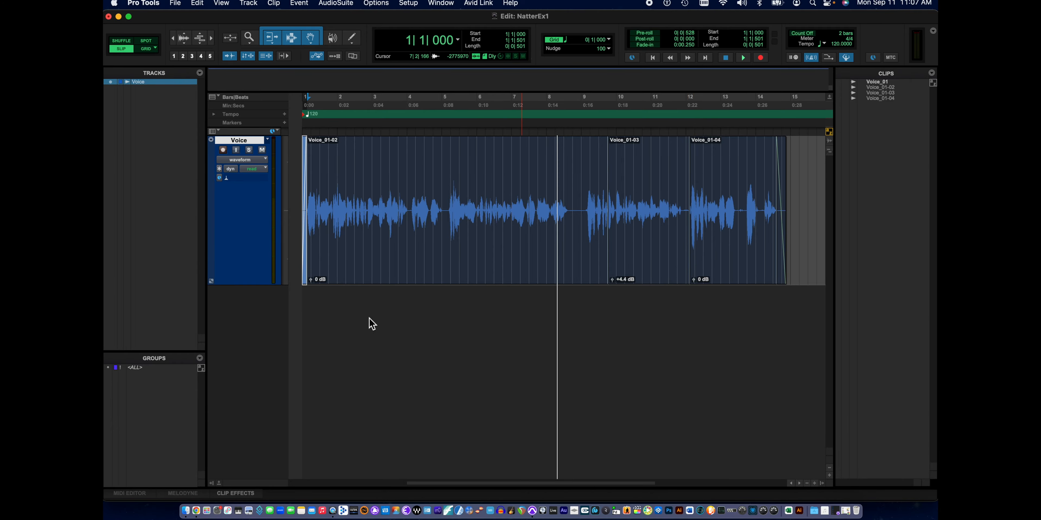
Switch to Chrome and search Freesound for "hip hop"
{"action": "left_click", "coordinate": [197, 511]}
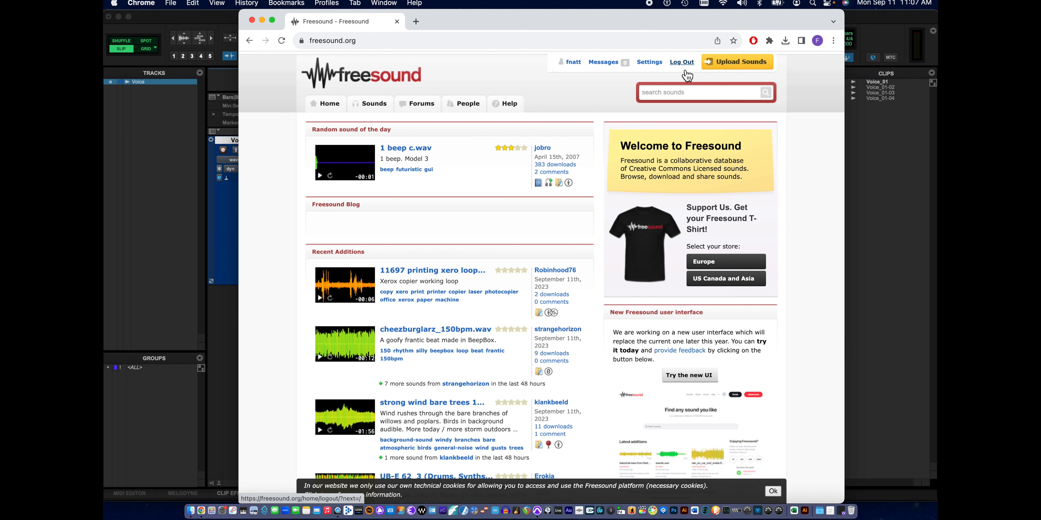
{"action": "left_click", "coordinate": [674, 92]}
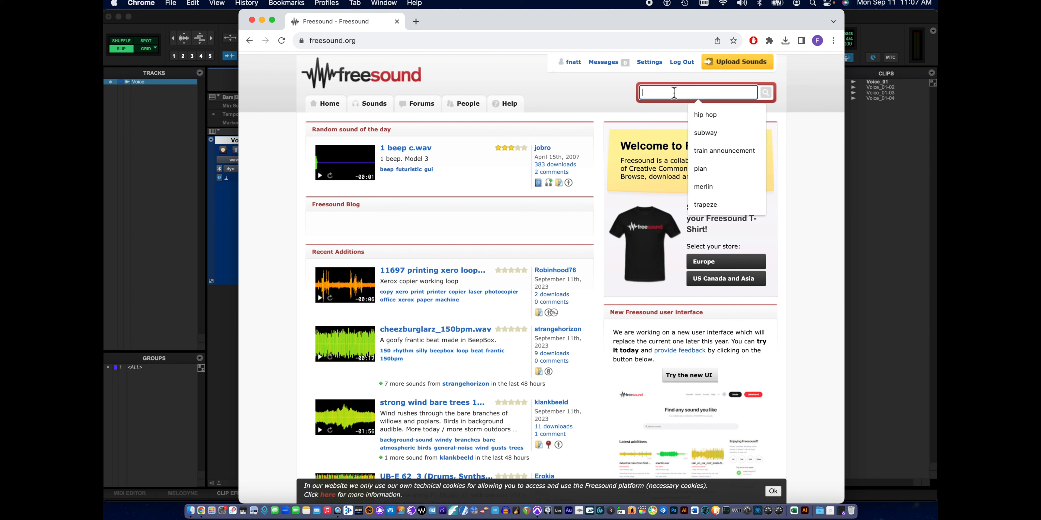
{"action": "left_click", "coordinate": [705, 117]}
{"action": "left_click", "coordinate": [710, 94]}
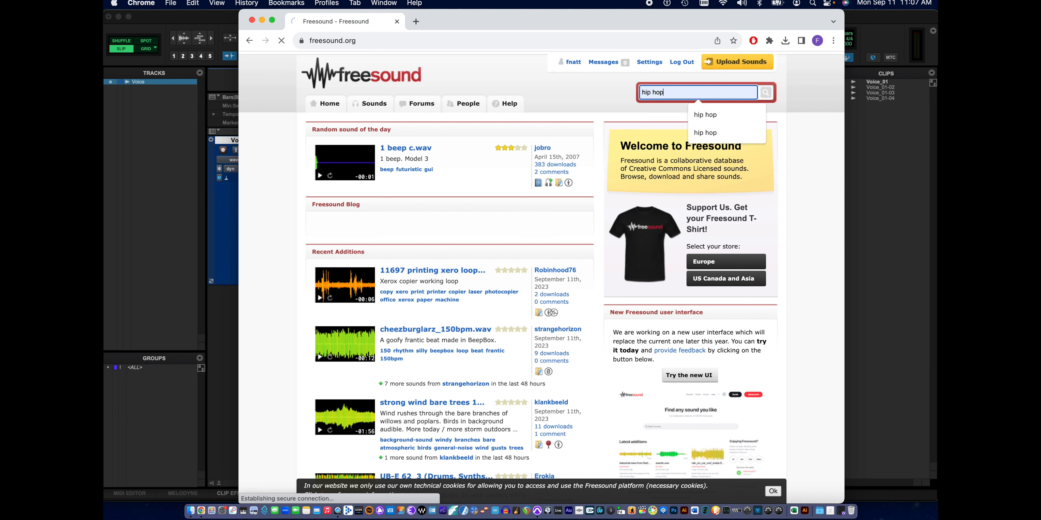
{"action": "key", "text": "Return"}
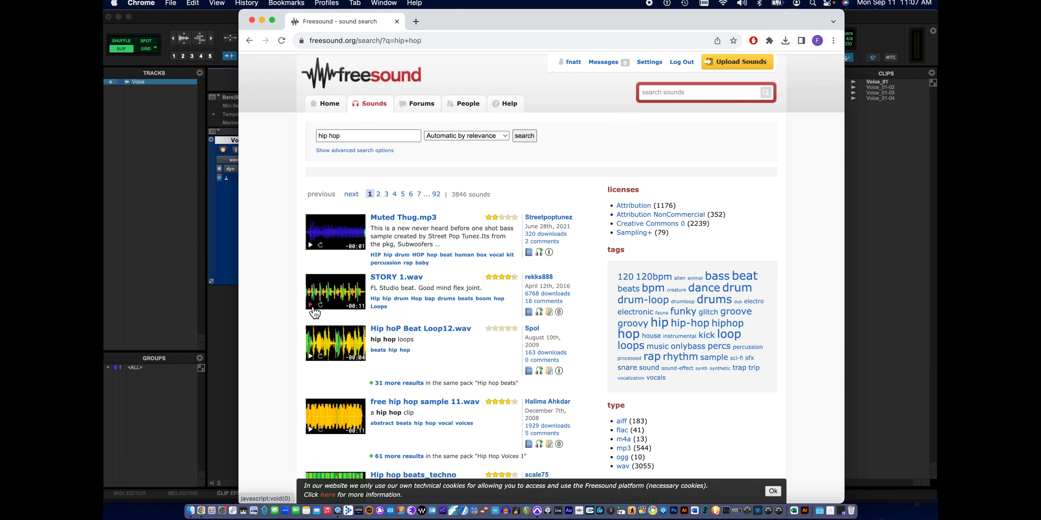
Download STORY 1.wav from its Freesound page and minimise the browser window
{"action": "left_click", "coordinate": [383, 282]}
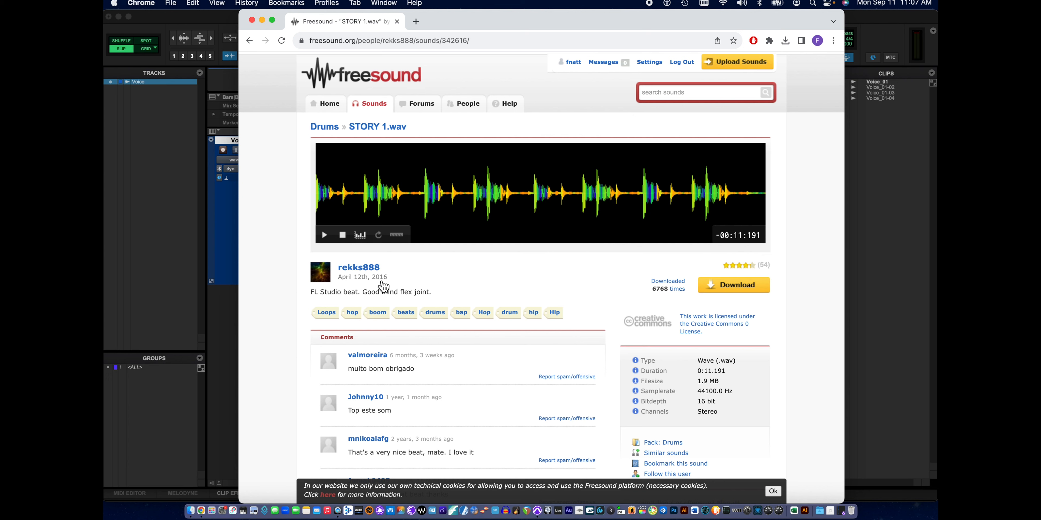
{"action": "left_click", "coordinate": [716, 287]}
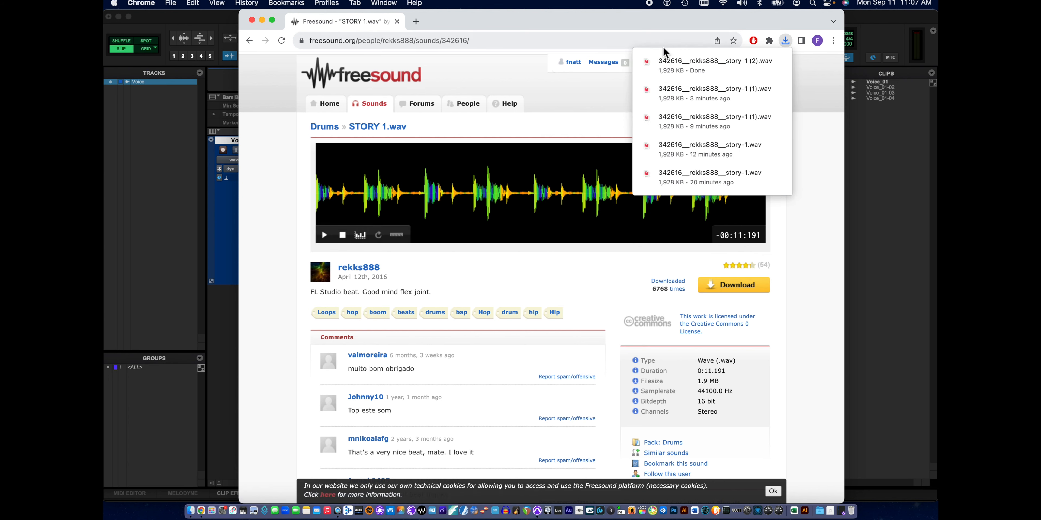
{"action": "left_click", "coordinate": [262, 21]}
Minimise the Pro Tools session window, open the NatterEx1 folder on the desktop, and reposition its window to leave room for a second one
{"action": "left_click", "coordinate": [167, 22]}
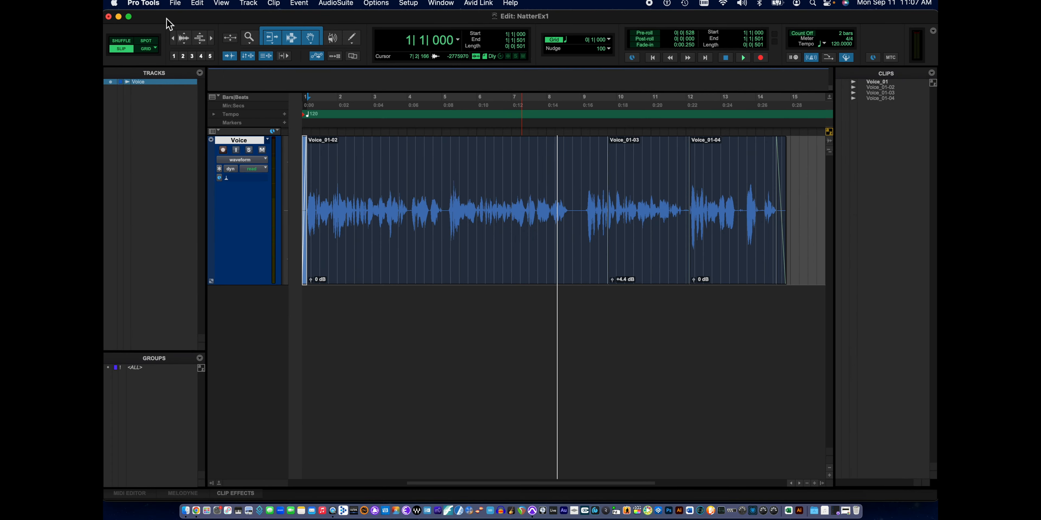
{"action": "left_click", "coordinate": [119, 17]}
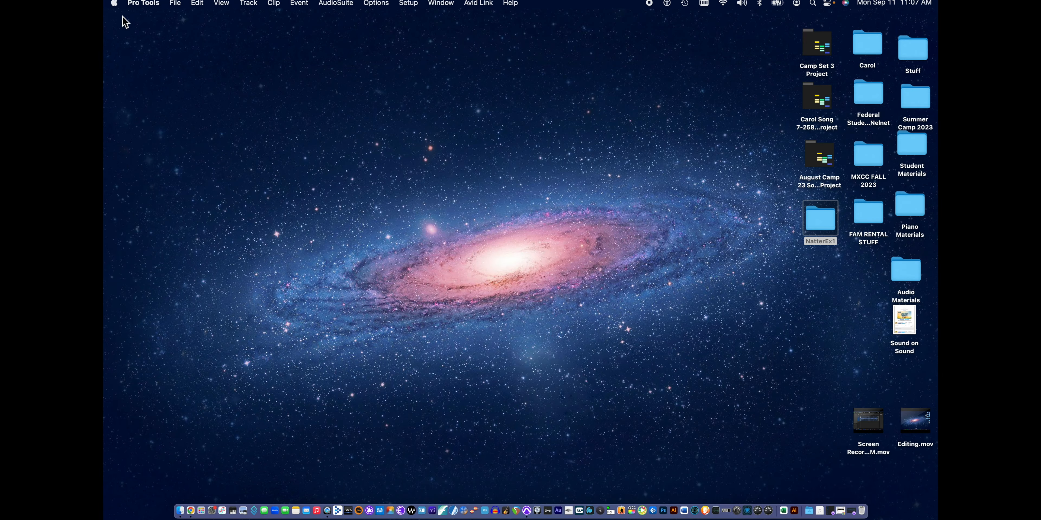
{"action": "left_click", "coordinate": [701, 242]}
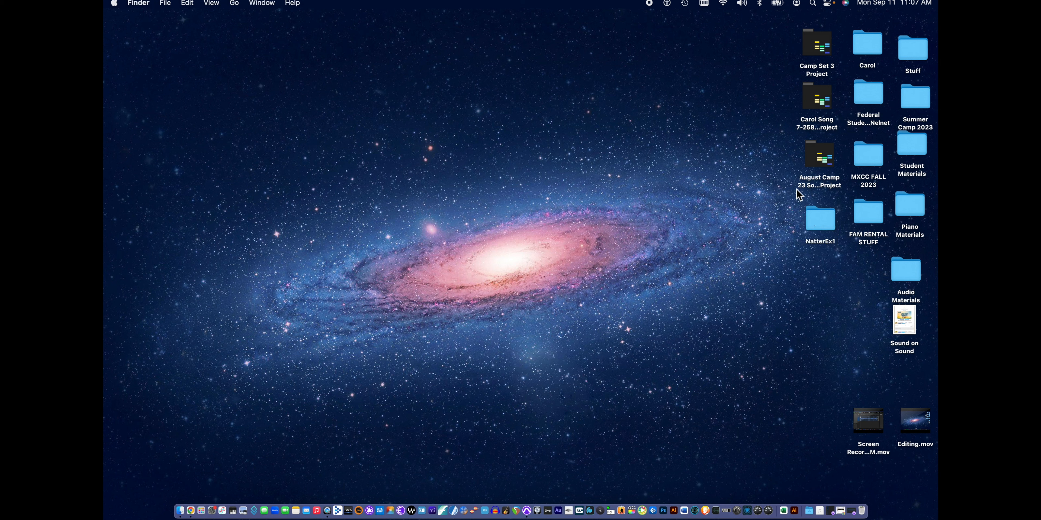
{"action": "double_click", "coordinate": [823, 219]}
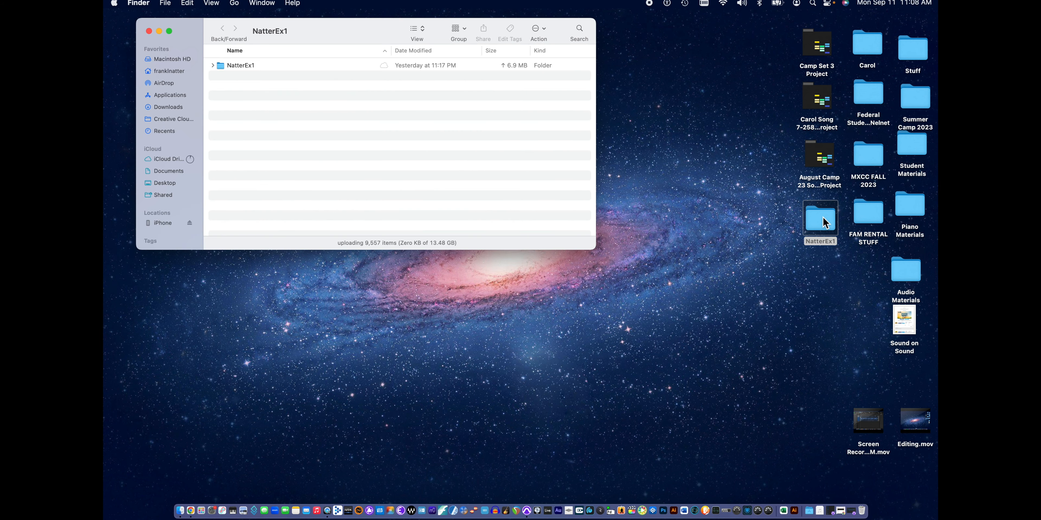
{"action": "left_click_drag", "start_coordinate": [332, 45], "coordinate": [432, 87]}
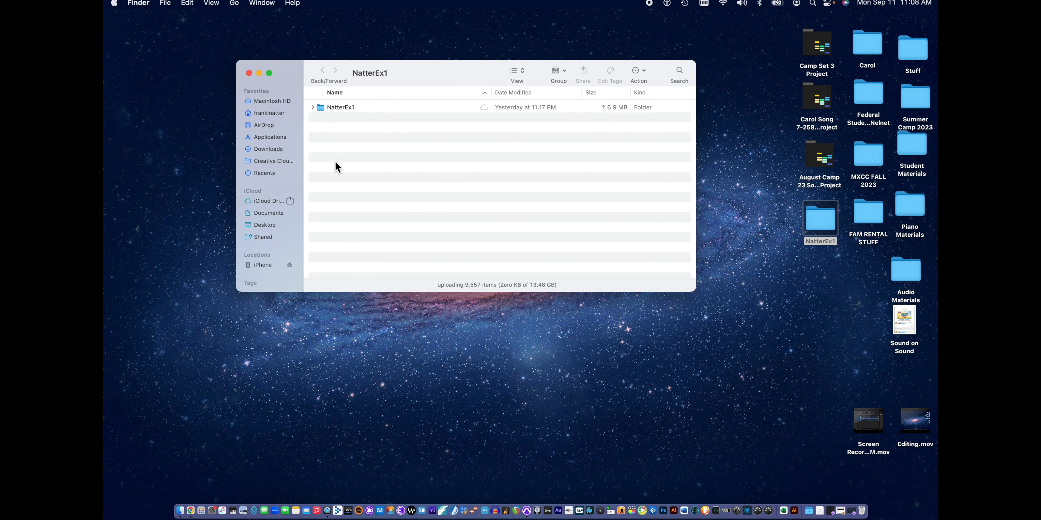
{"action": "left_click_drag", "start_coordinate": [445, 80], "coordinate": [530, 43]}
Move 342616__rekks888__story-1 (2).wav from the Downloads folder into the outer NatterEx1 folder and close the Downloads window
{"action": "right_click", "coordinate": [180, 511]}
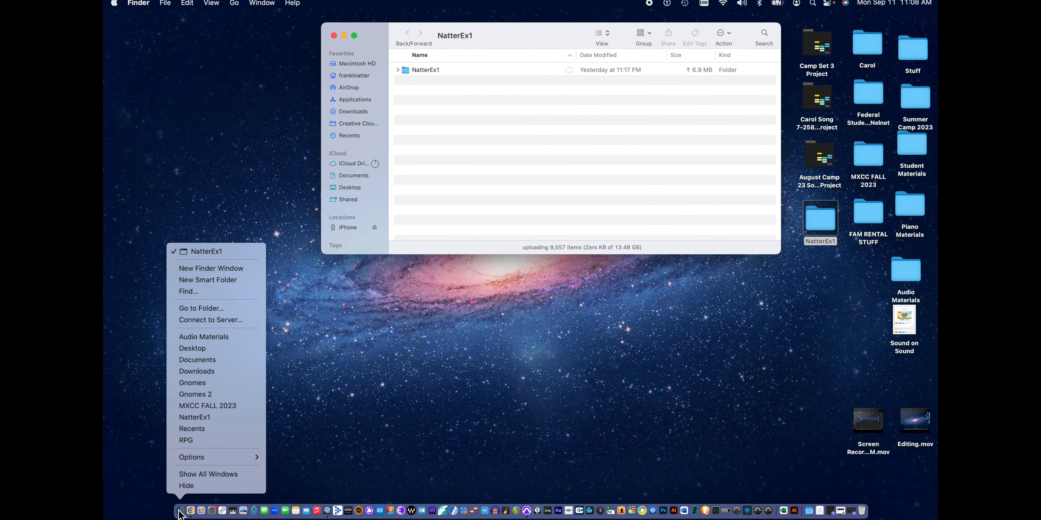
{"action": "left_click", "coordinate": [195, 372]}
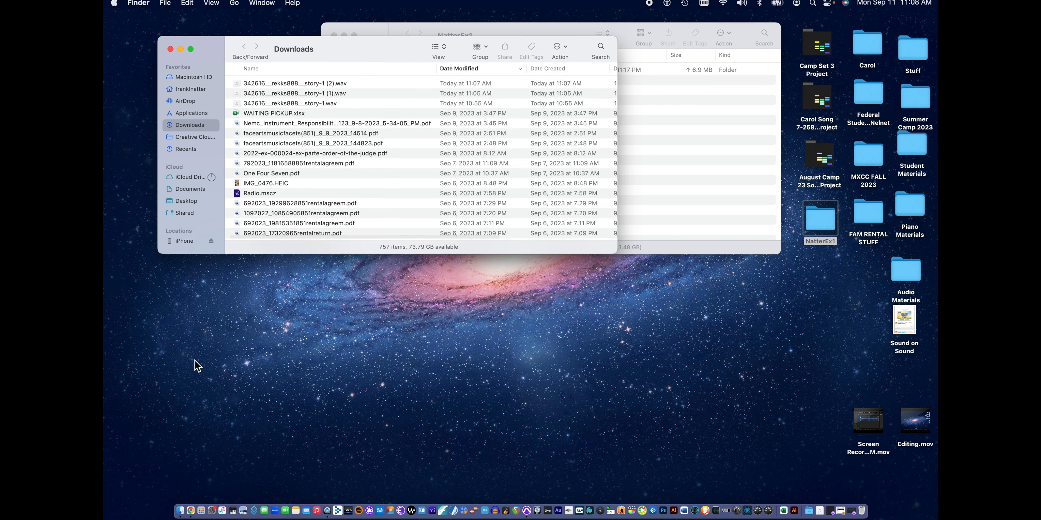
{"action": "left_click_drag", "start_coordinate": [370, 56], "coordinate": [488, 263]}
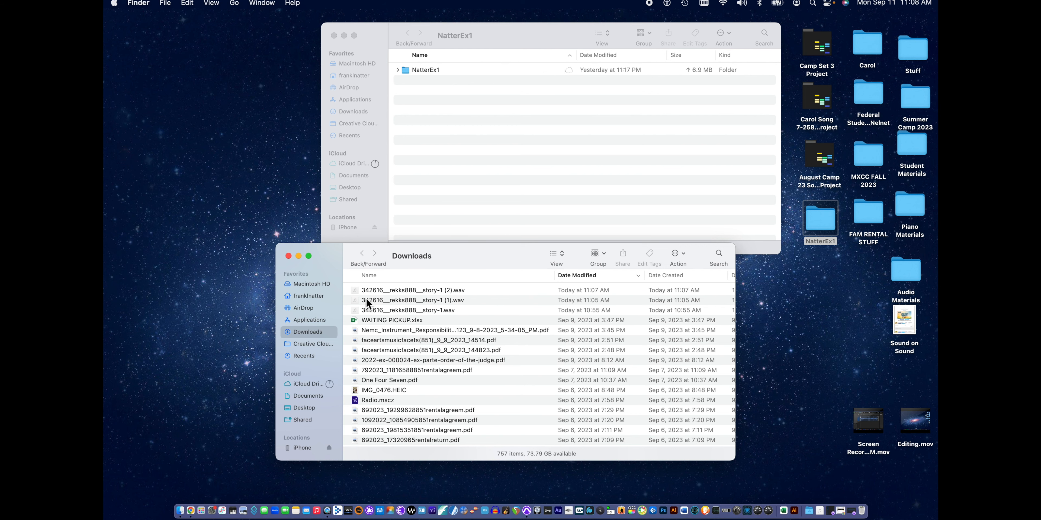
{"action": "left_click_drag", "start_coordinate": [361, 291], "coordinate": [454, 160]}
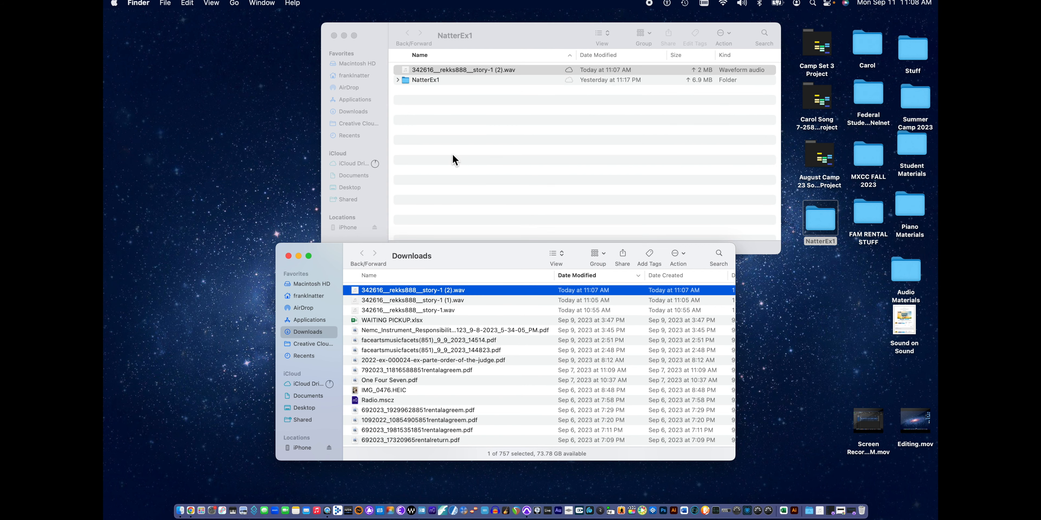
{"action": "left_click", "coordinate": [288, 256]}
{"action": "left_click", "coordinate": [456, 130]}
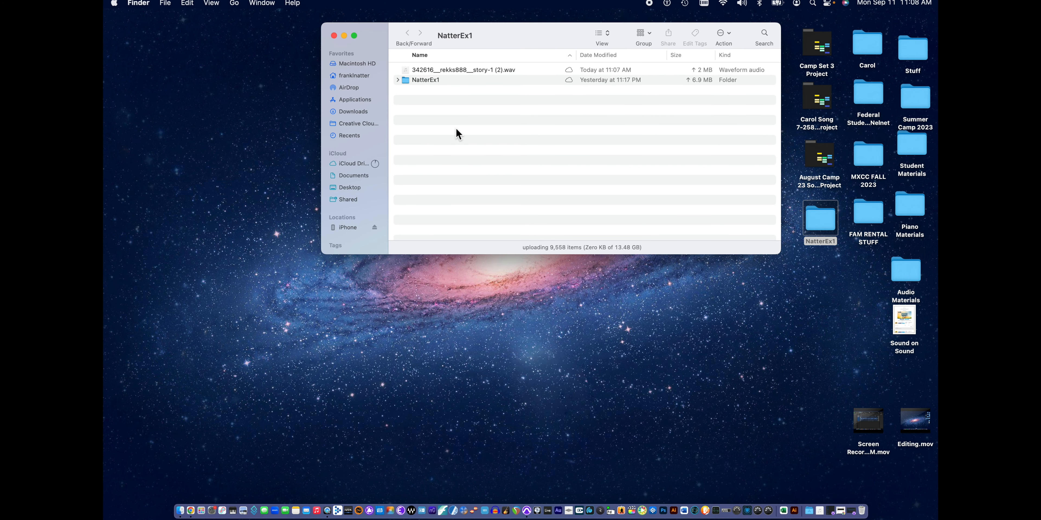
Rename the transferred audio file in the NatterEx1 folder as Music.wav
{"action": "left_click", "coordinate": [467, 70]}
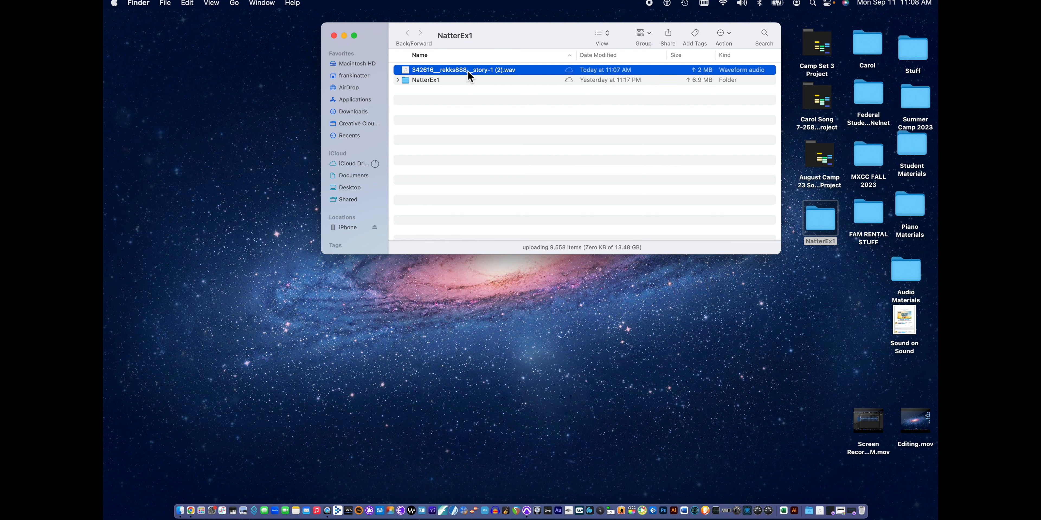
{"action": "left_click", "coordinate": [468, 70]}
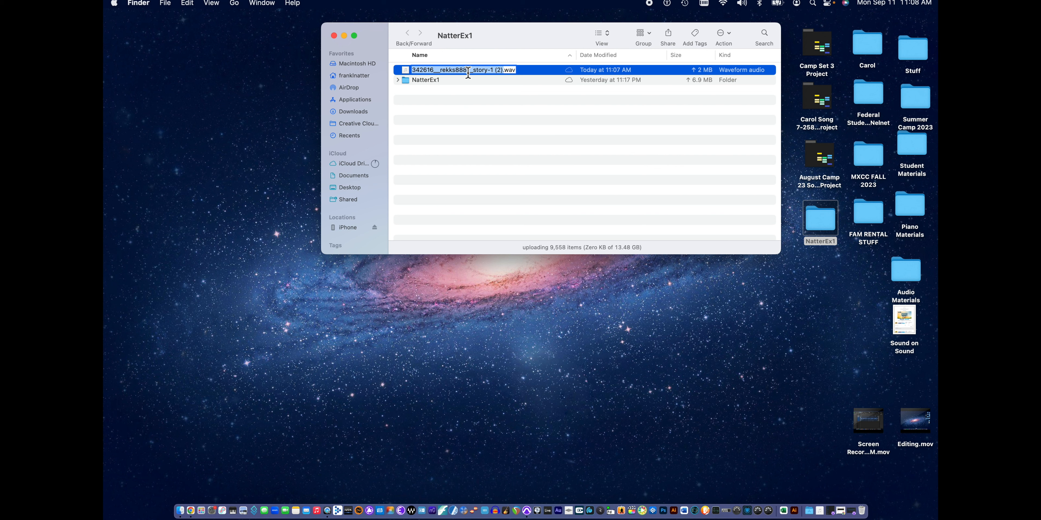
{"action": "type", "text": "Music"}
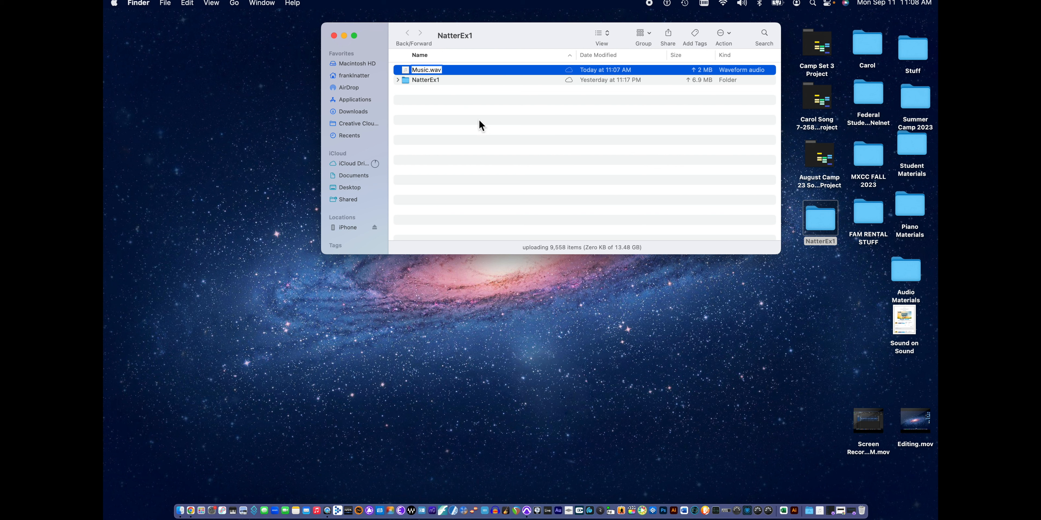
{"action": "key", "text": "Return"}
{"action": "left_click", "coordinate": [432, 107]}
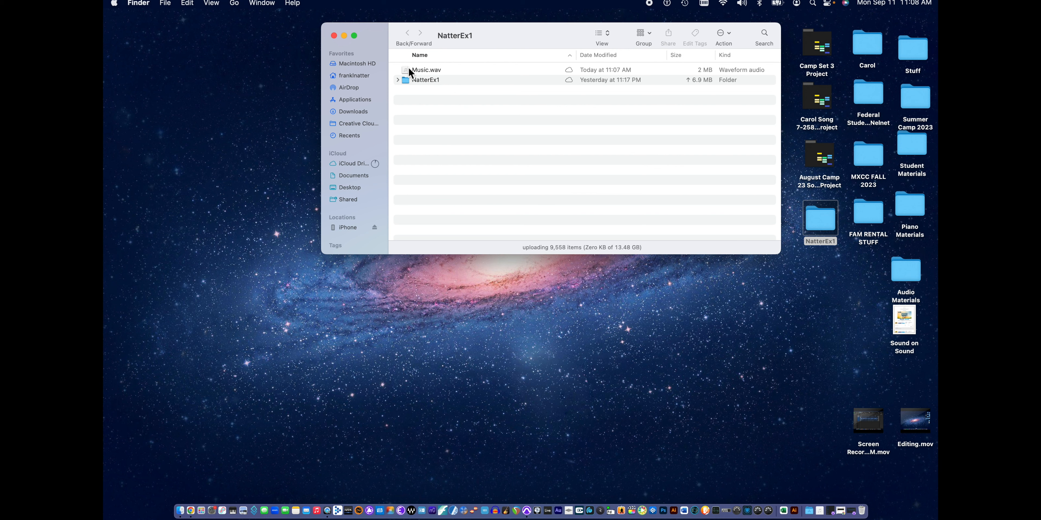
Examine the contents of the inner NatterEx1 session folder and its Audio Files subfolder
{"action": "left_click", "coordinate": [419, 80]}
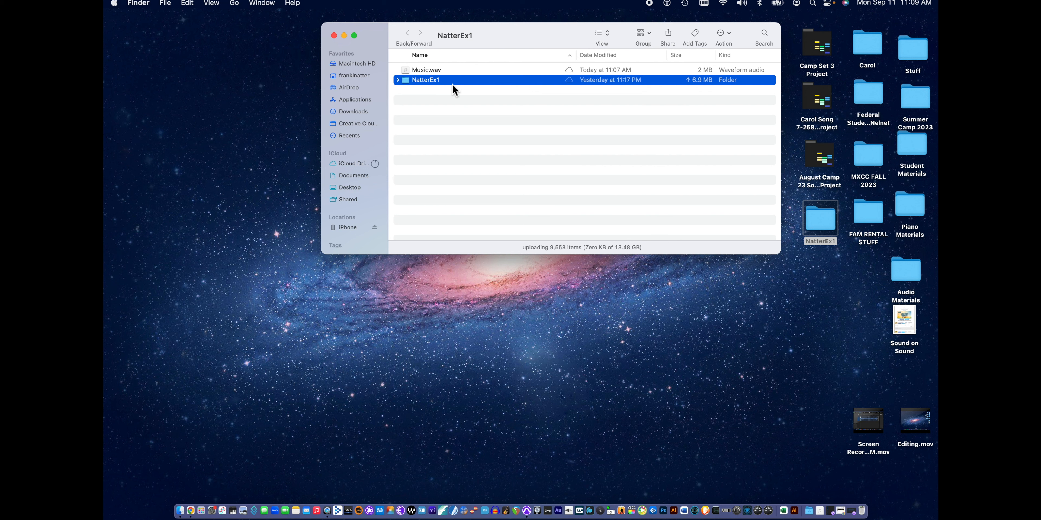
{"action": "left_click", "coordinate": [398, 81]}
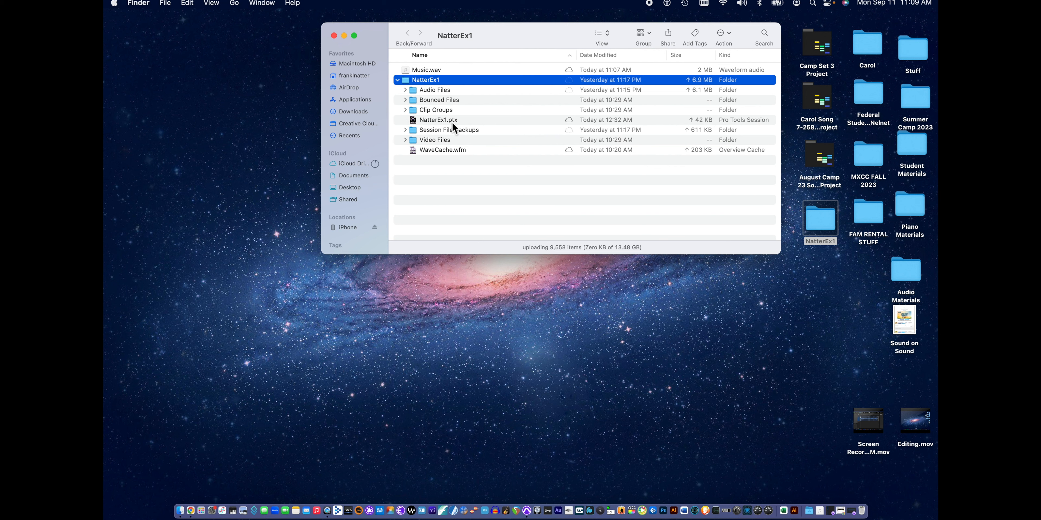
{"action": "left_click", "coordinate": [406, 90]}
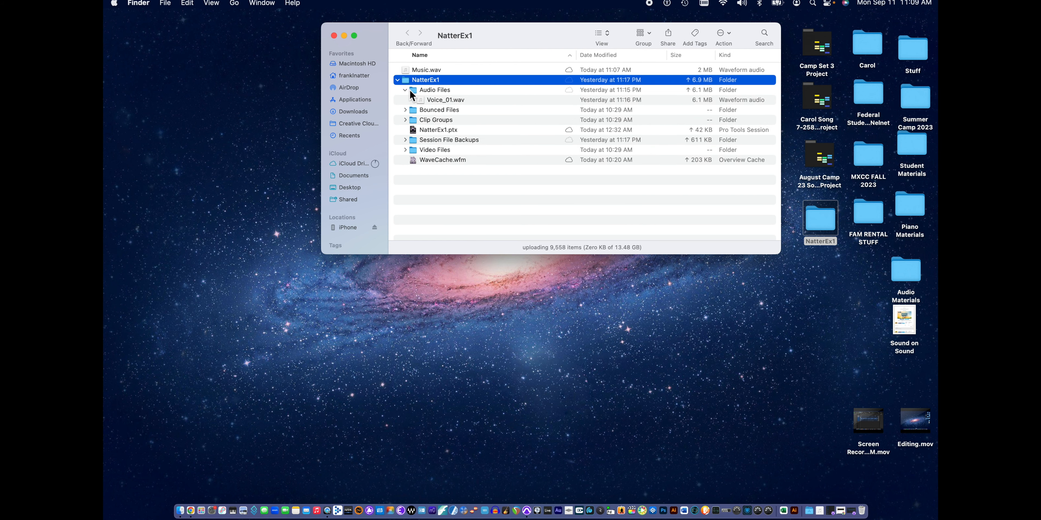
{"action": "left_click", "coordinate": [405, 90]}
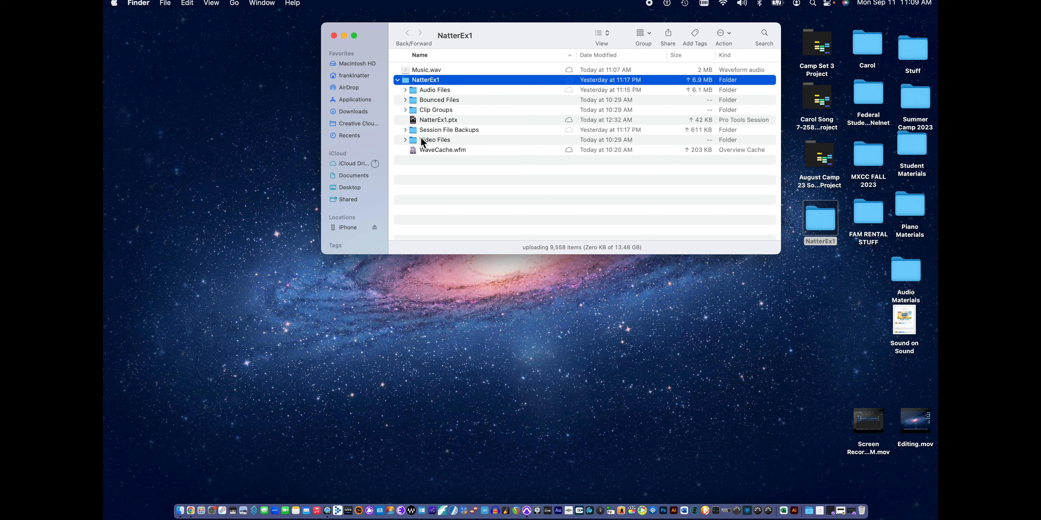
{"action": "left_click", "coordinate": [398, 80]}
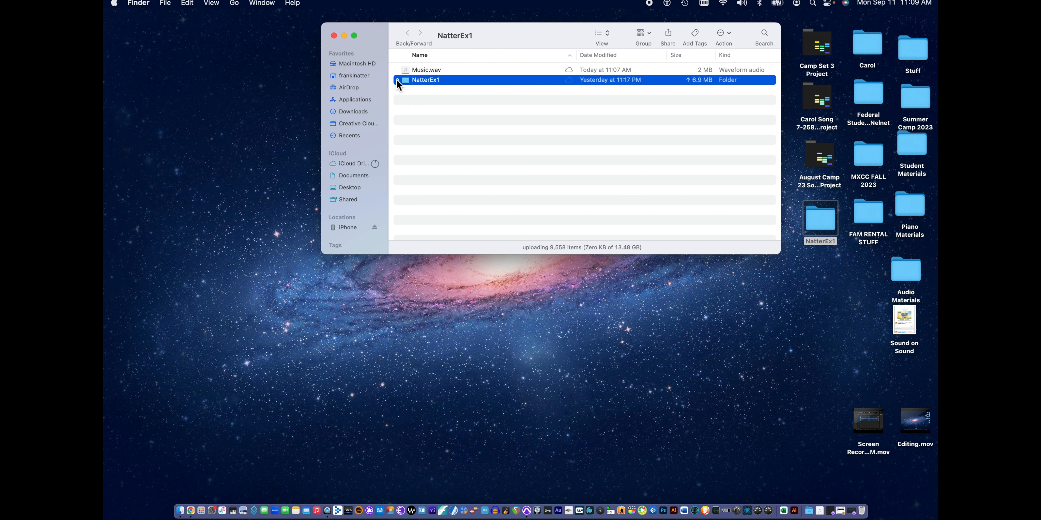
{"action": "left_click", "coordinate": [398, 81]}
{"action": "left_click", "coordinate": [398, 80]}
{"action": "left_click", "coordinate": [398, 81]}
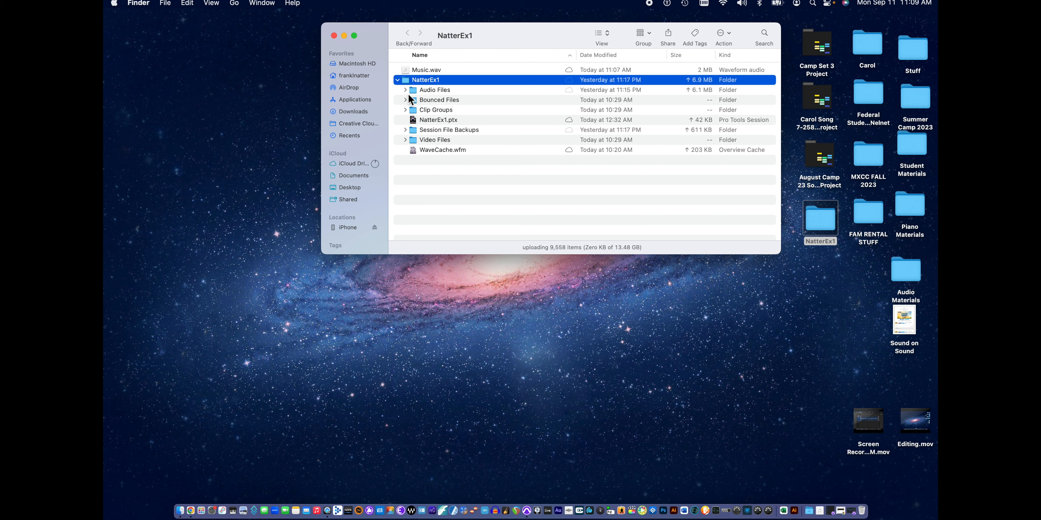
Collapse the inner NatterEx1 folder, close its Finder window, and return to the Pro Tools session
{"action": "left_click", "coordinate": [398, 80]}
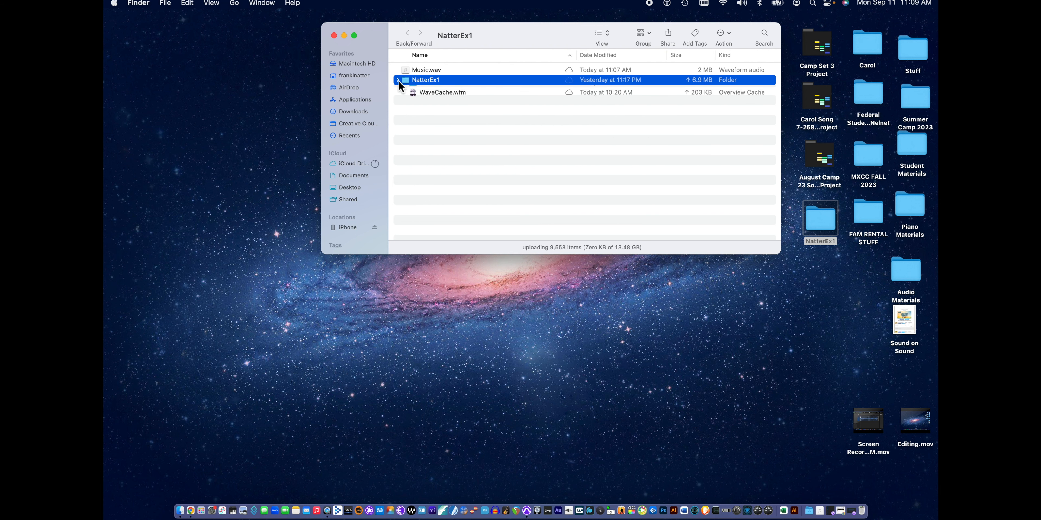
{"action": "left_click", "coordinate": [333, 35]}
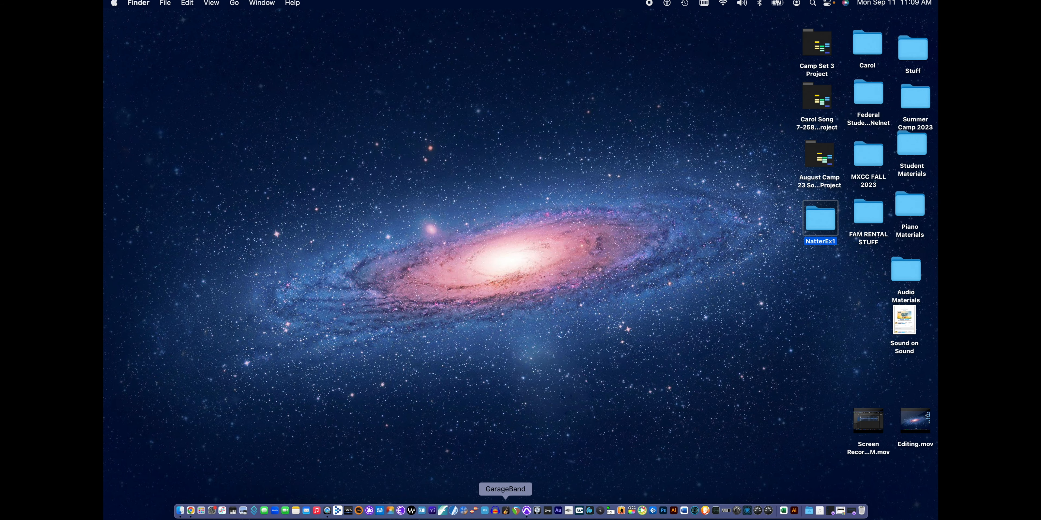
{"action": "left_click", "coordinate": [523, 513]}
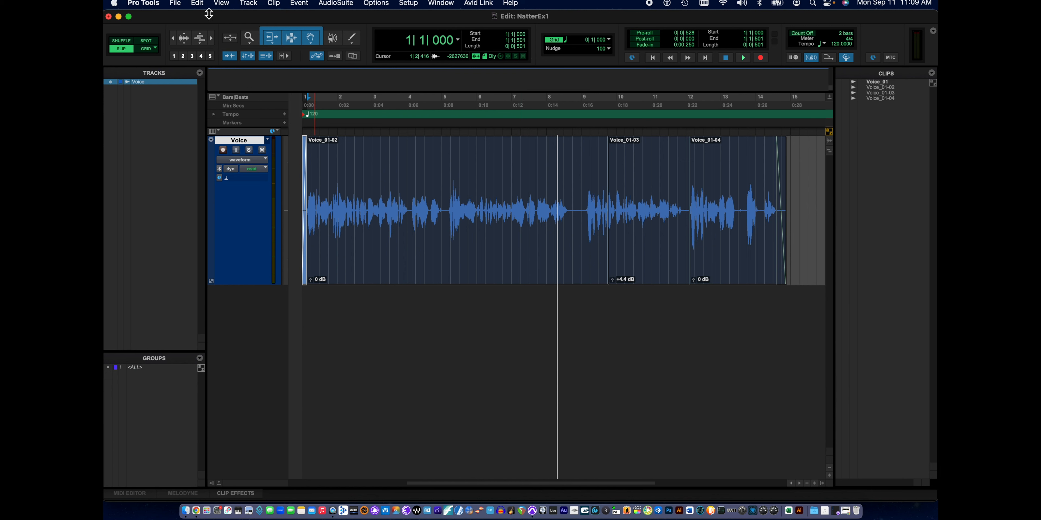
Start an audio import and choose Music.wav from the outer NatterEx1 folder on the desktop
{"action": "left_click", "coordinate": [179, 8]}
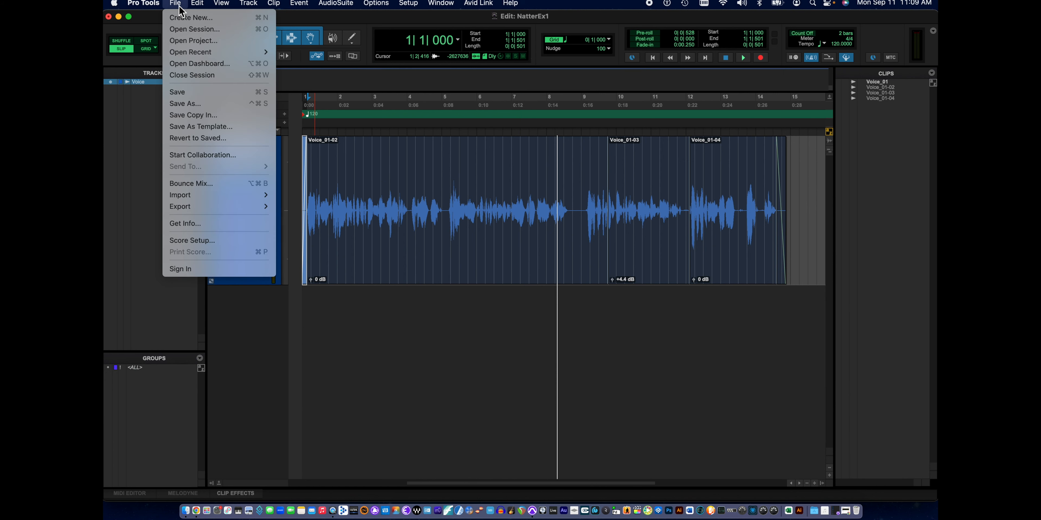
{"action": "mouse_move", "coordinate": [203, 196]}
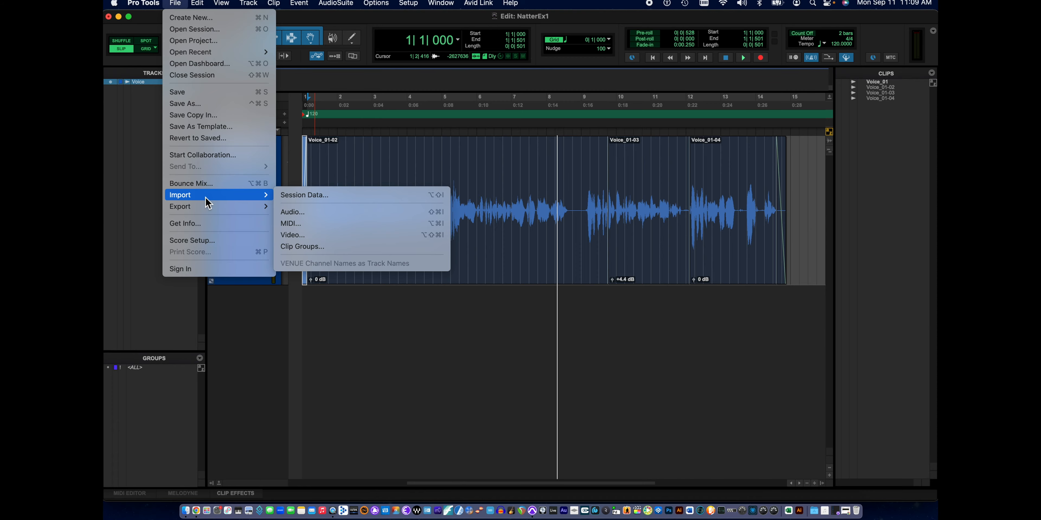
{"action": "left_click", "coordinate": [320, 213]}
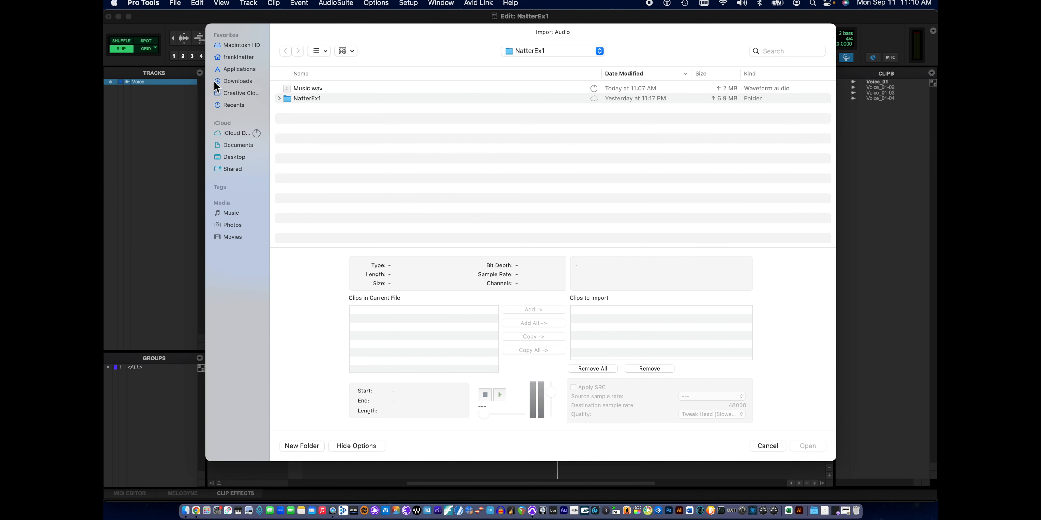
{"action": "left_click", "coordinate": [226, 160]}
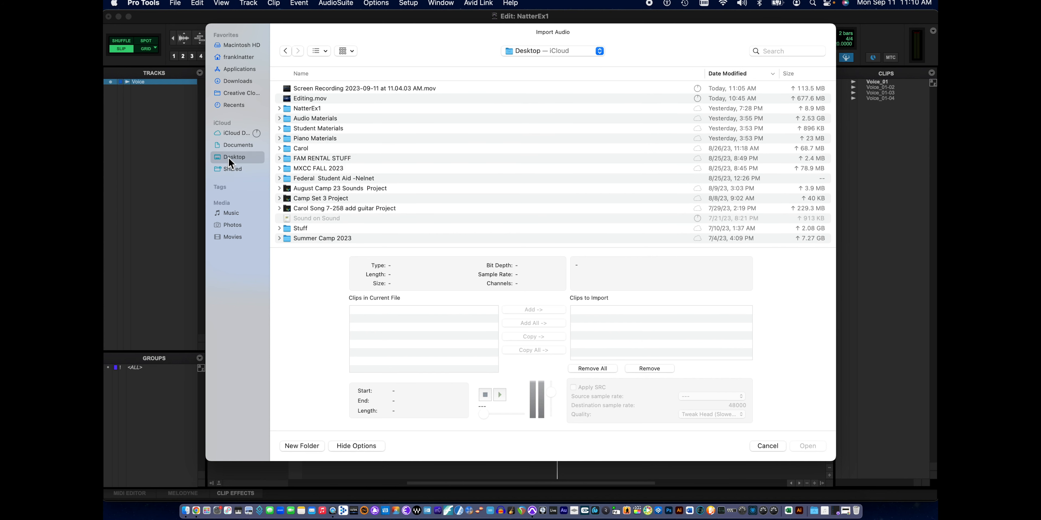
{"action": "double_click", "coordinate": [291, 109]}
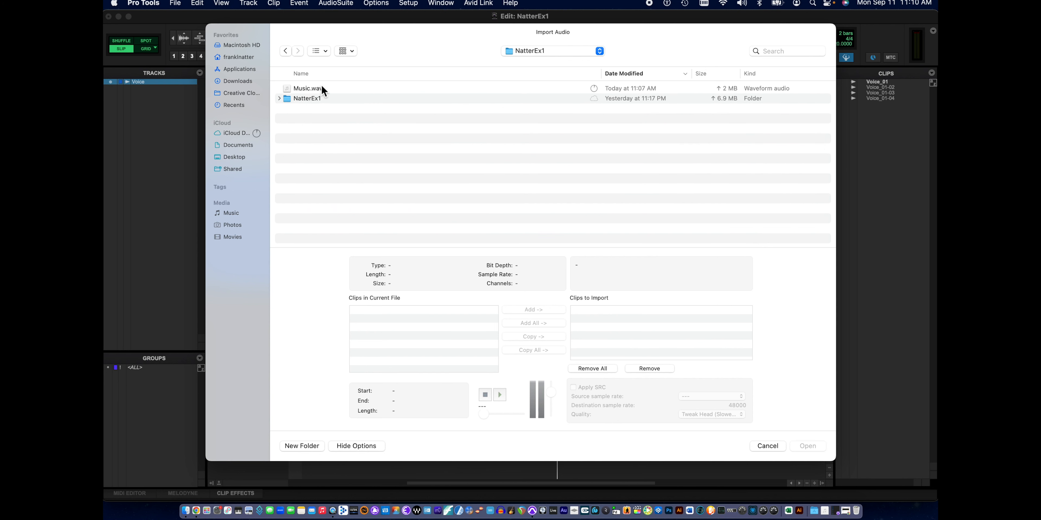
{"action": "left_click", "coordinate": [302, 91]}
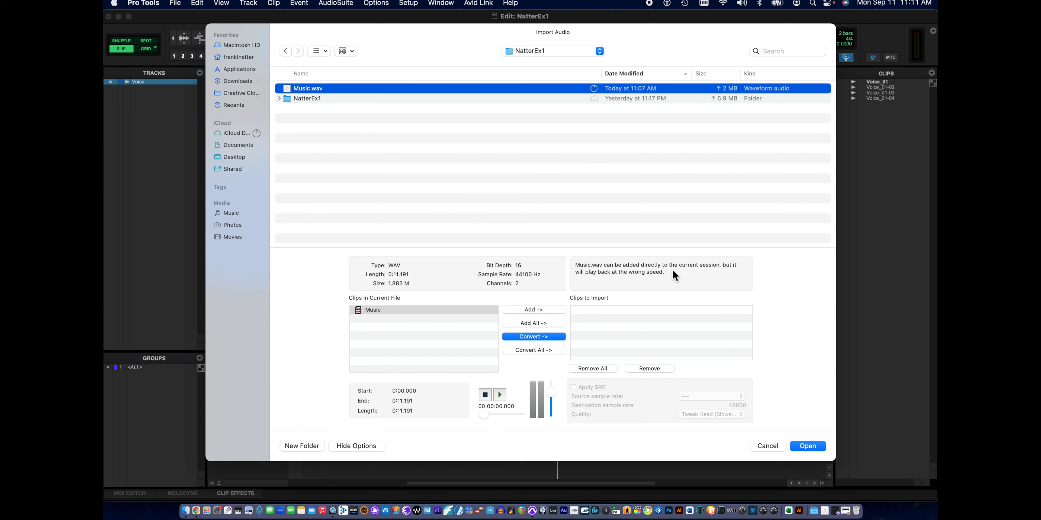
Add the Music clip to the import list with sample rate conversion from 44100 to 48000 and accept it
{"action": "left_click", "coordinate": [454, 312]}
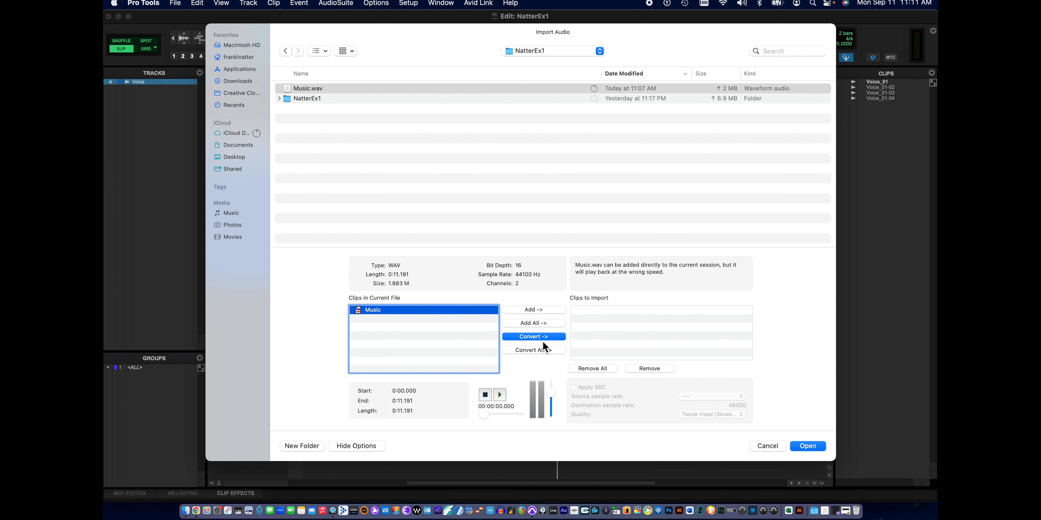
{"action": "left_click", "coordinate": [520, 338]}
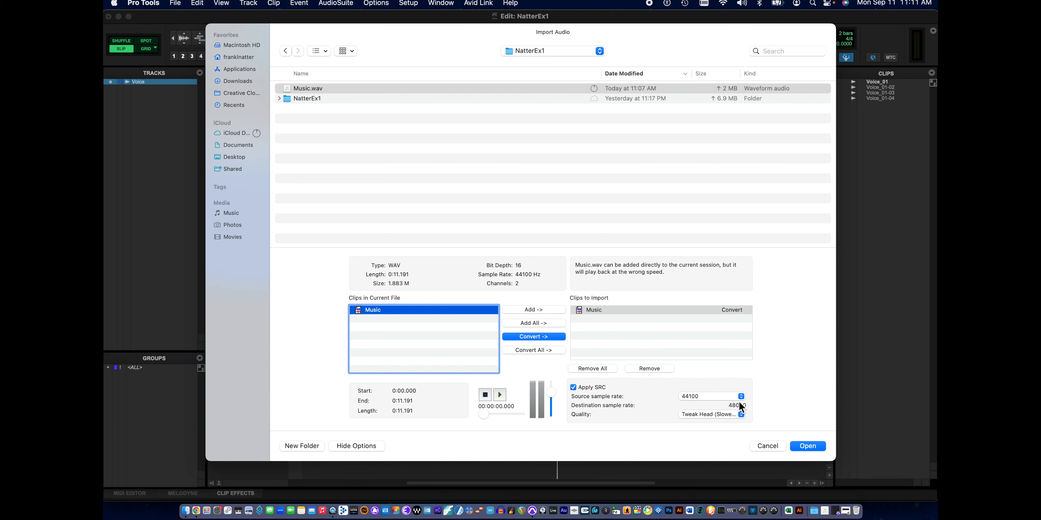
{"action": "left_click", "coordinate": [801, 446]}
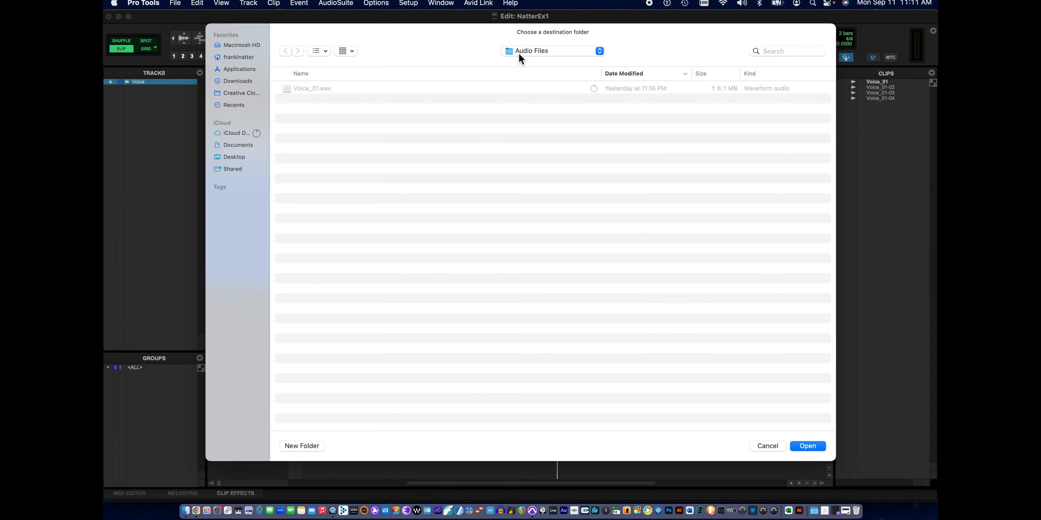
Keep the session's Audio Files folder as the destination and import the clip to a new track at the Selection location
{"action": "left_click", "coordinate": [529, 57]}
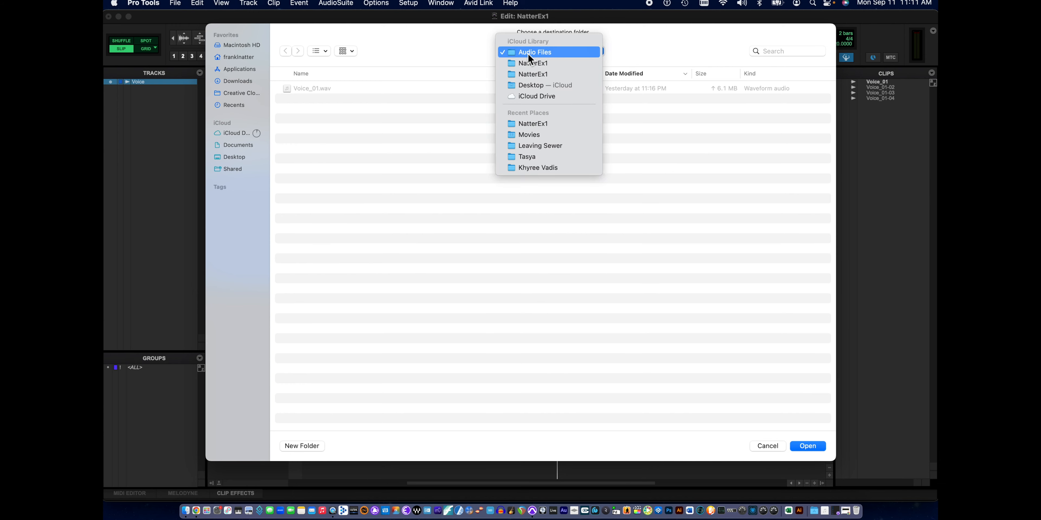
{"action": "left_click", "coordinate": [528, 54]}
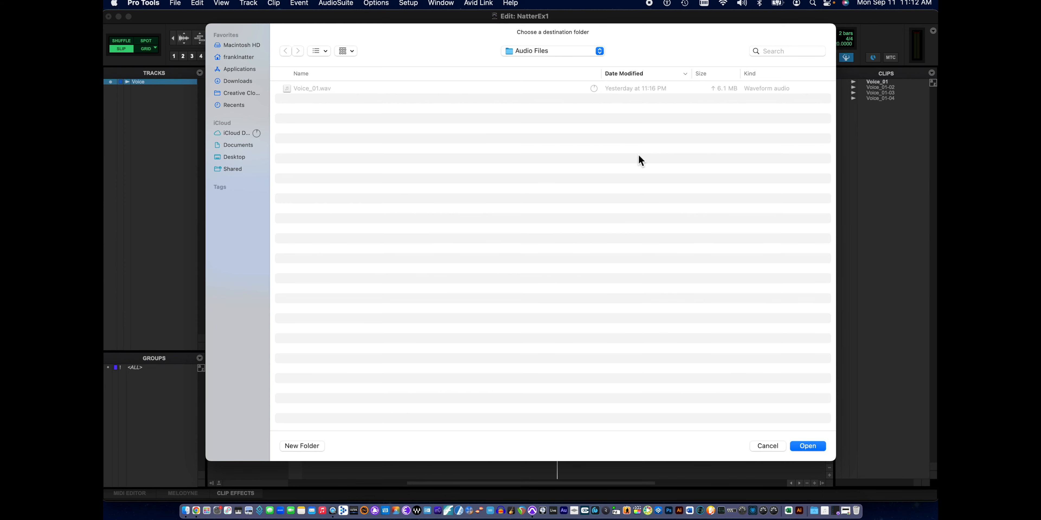
{"action": "left_click", "coordinate": [803, 448]}
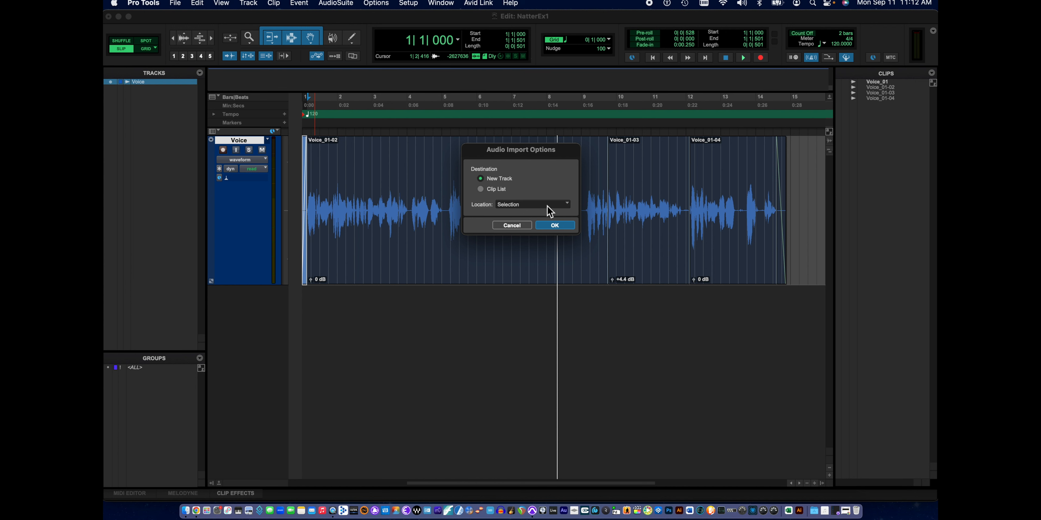
{"action": "left_click", "coordinate": [555, 226]}
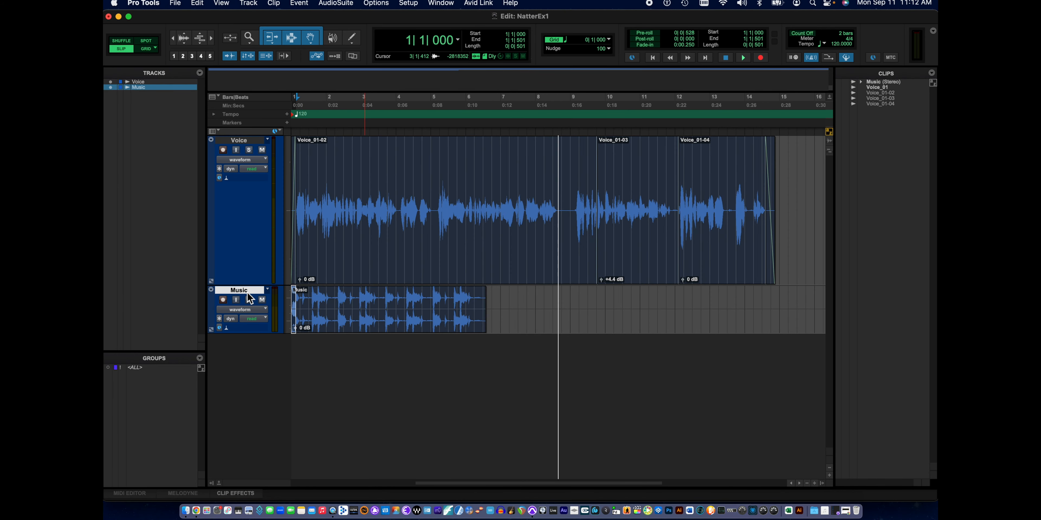
Increase the Music track's height to roughly match the Voice track
{"action": "left_click", "coordinate": [492, 297]}
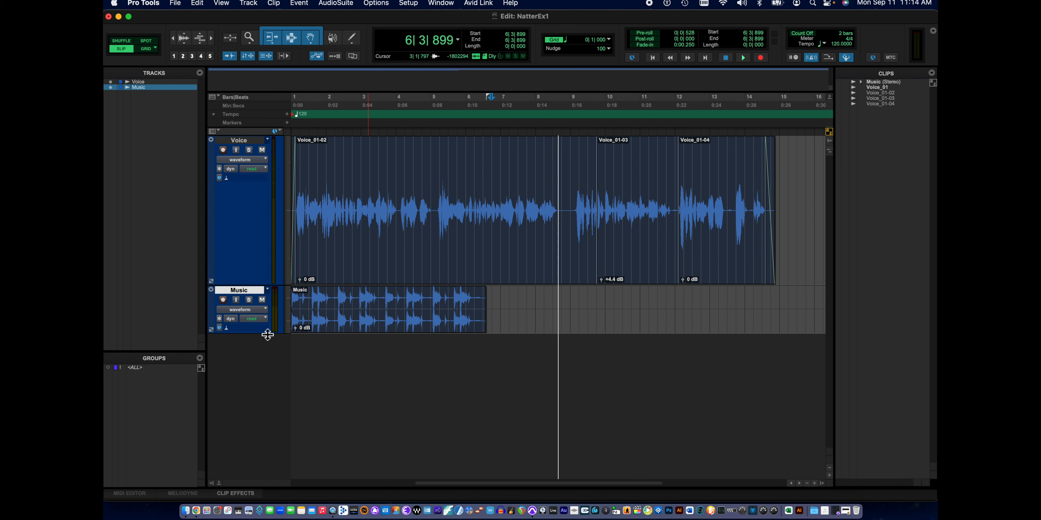
{"action": "left_click_drag", "start_coordinate": [267, 334], "coordinate": [249, 424]}
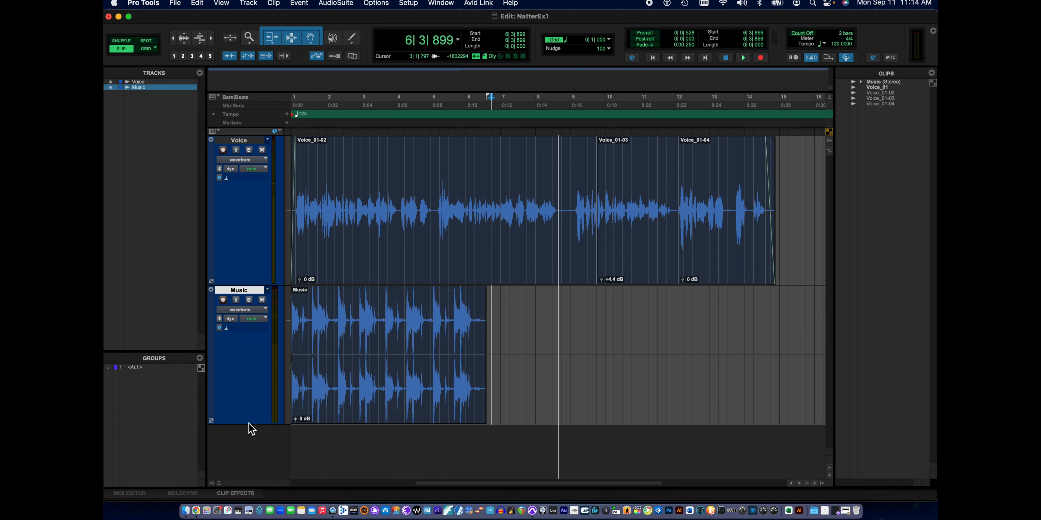
{"action": "left_click_drag", "start_coordinate": [247, 427], "coordinate": [243, 452]}
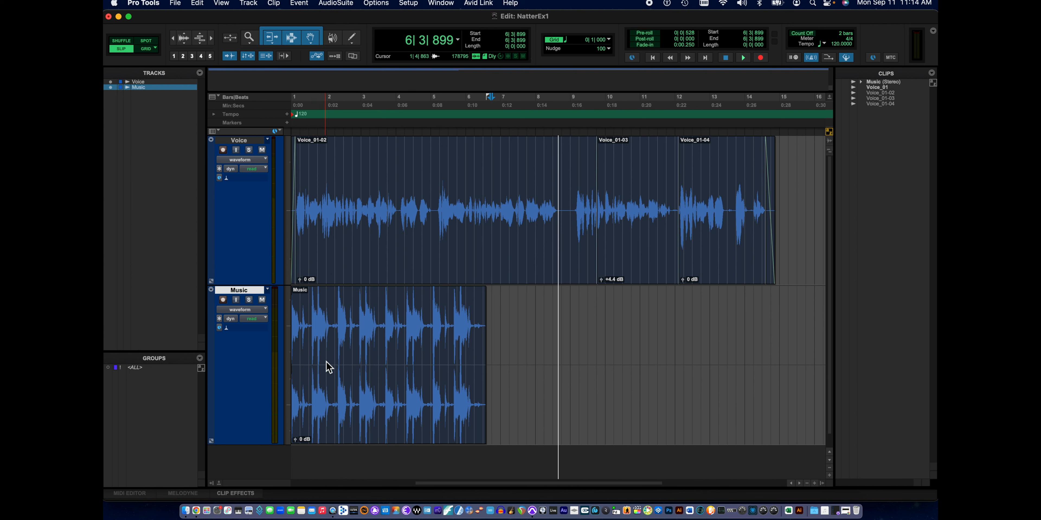
Return to the start of the session and play the Voice and Music tracks together past the end of bar 5
{"action": "scroll", "coordinate": [332, 240], "scroll_direction": "left", "scroll_amount": 1}
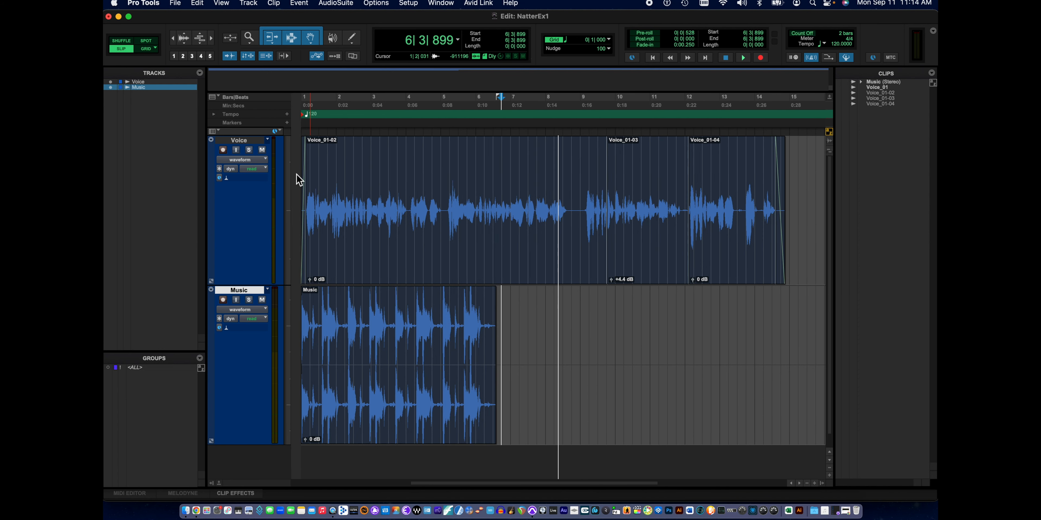
{"action": "left_click", "coordinate": [651, 61]}
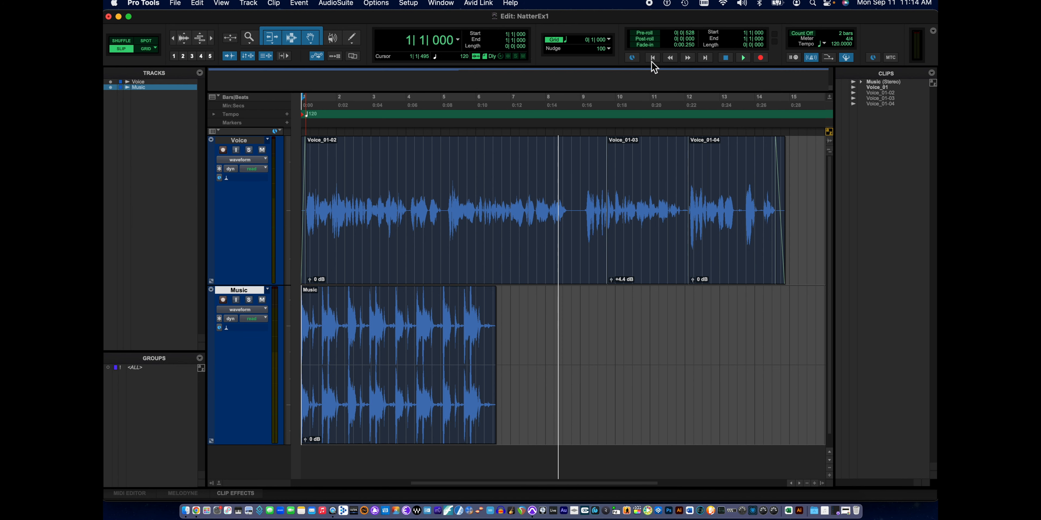
{"action": "left_click", "coordinate": [742, 59]}
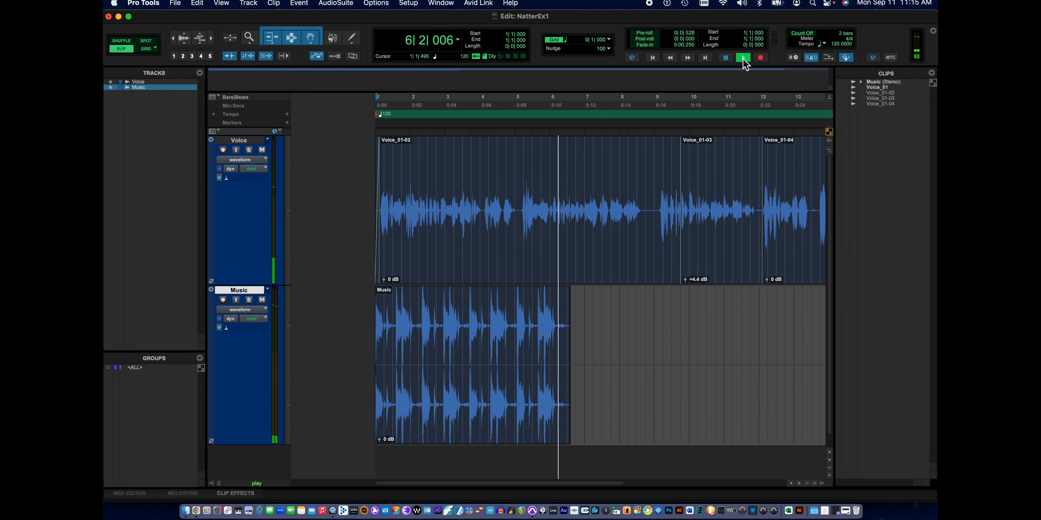
{"action": "left_click", "coordinate": [743, 58]}
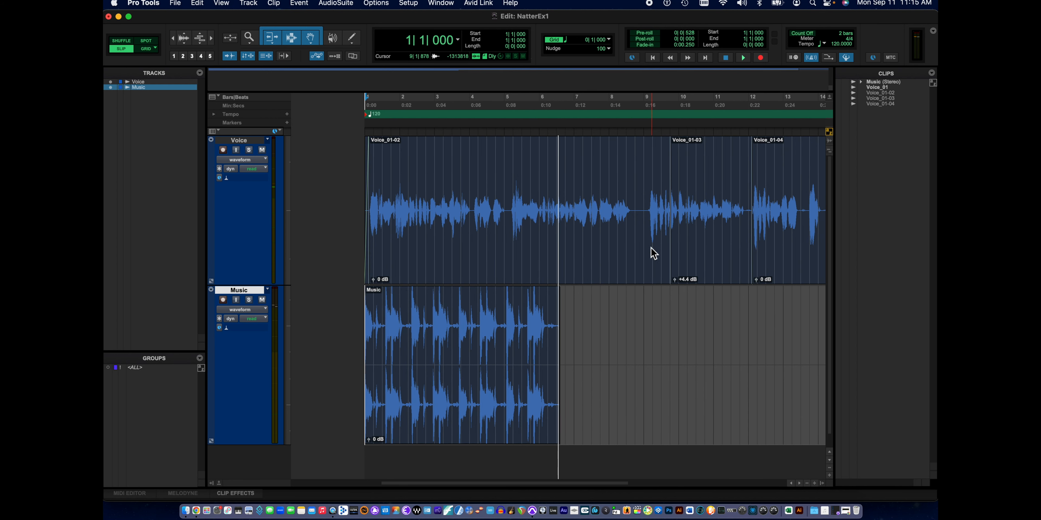
Lower the Music clip's gain to -12.3 dB and play the session from the start to check the balance
{"action": "scroll", "coordinate": [650, 248], "scroll_direction": "right", "scroll_amount": 3}
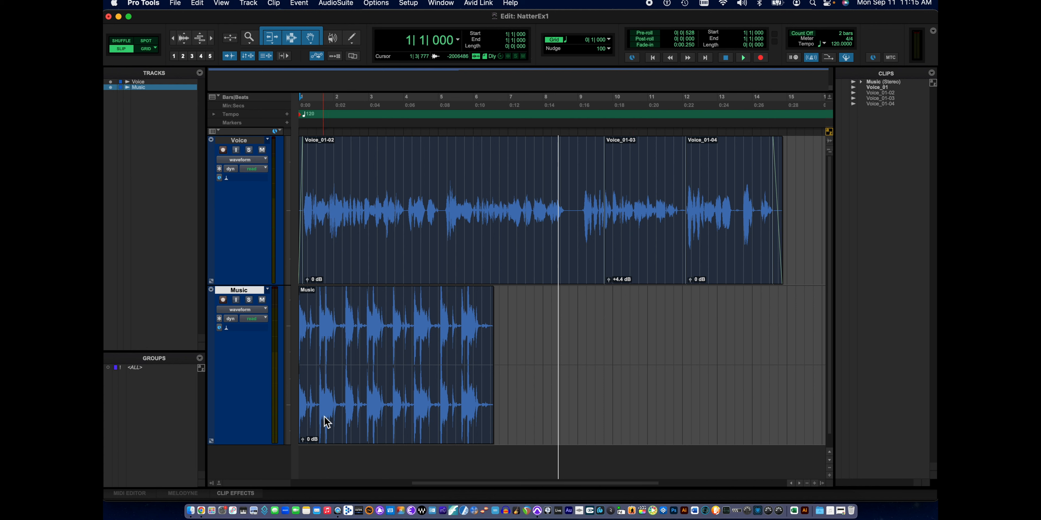
{"action": "left_click", "coordinate": [303, 440]}
{"action": "left_click_drag", "start_coordinate": [303, 442], "coordinate": [304, 443]}
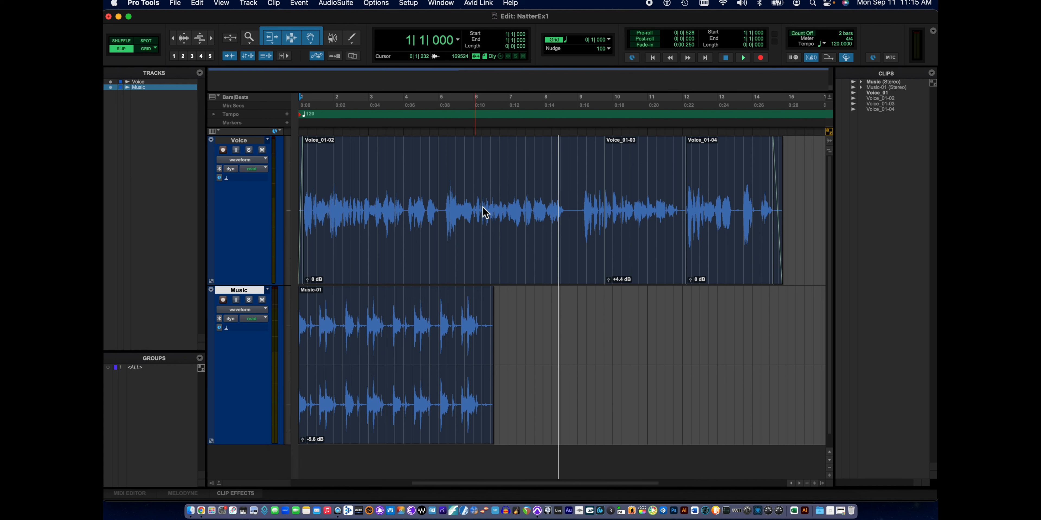
{"action": "left_click_drag", "start_coordinate": [304, 441], "coordinate": [304, 444]}
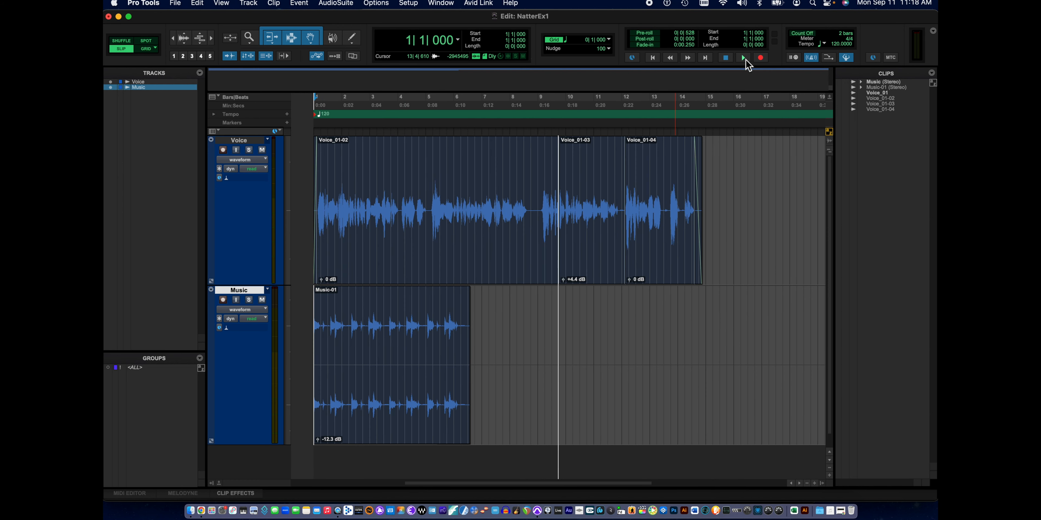
{"action": "left_click", "coordinate": [745, 60]}
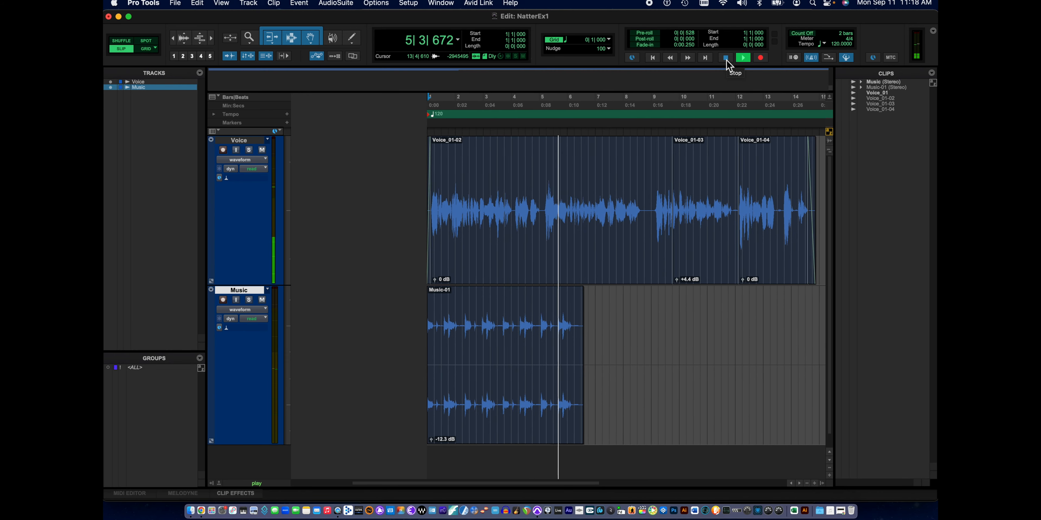
{"action": "left_click", "coordinate": [726, 61]}
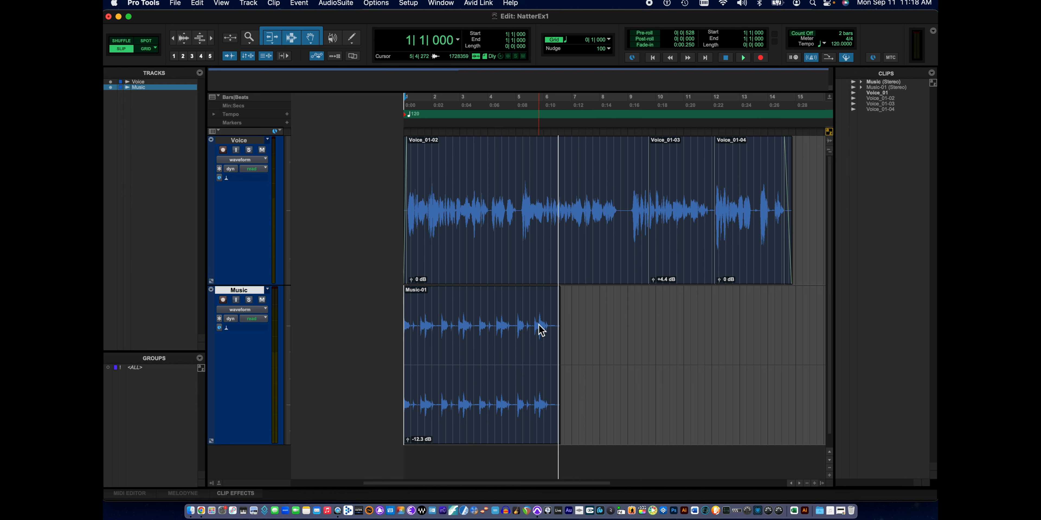
Zoom in on the timeline and play the Music clip from bar 5 to find where the loop should end
{"action": "left_click", "coordinate": [807, 484]}
{"action": "left_click", "coordinate": [816, 484]}
{"action": "left_click", "coordinate": [815, 483]}
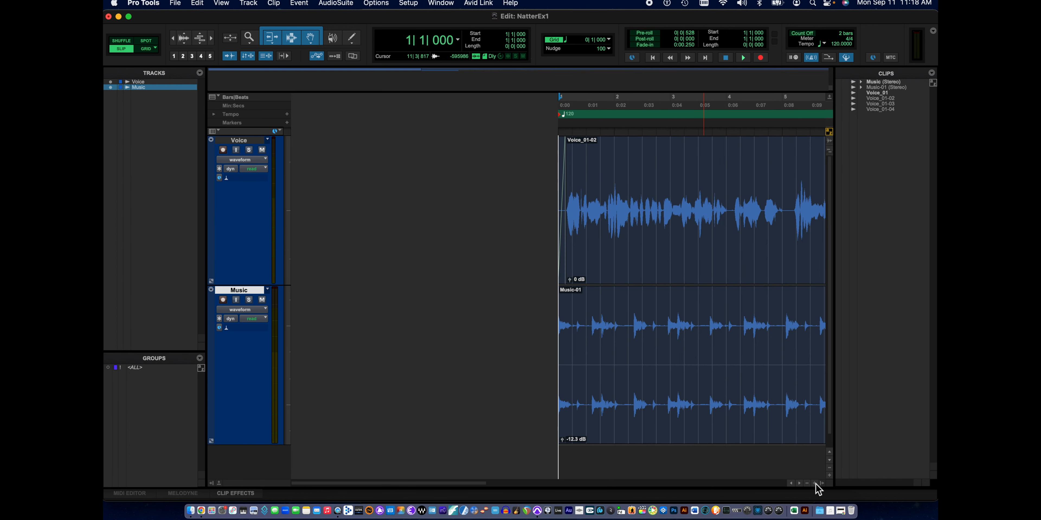
{"action": "scroll", "coordinate": [675, 384], "scroll_direction": "right", "scroll_amount": 5}
{"action": "scroll", "coordinate": [669, 365], "scroll_direction": "right", "scroll_amount": 1}
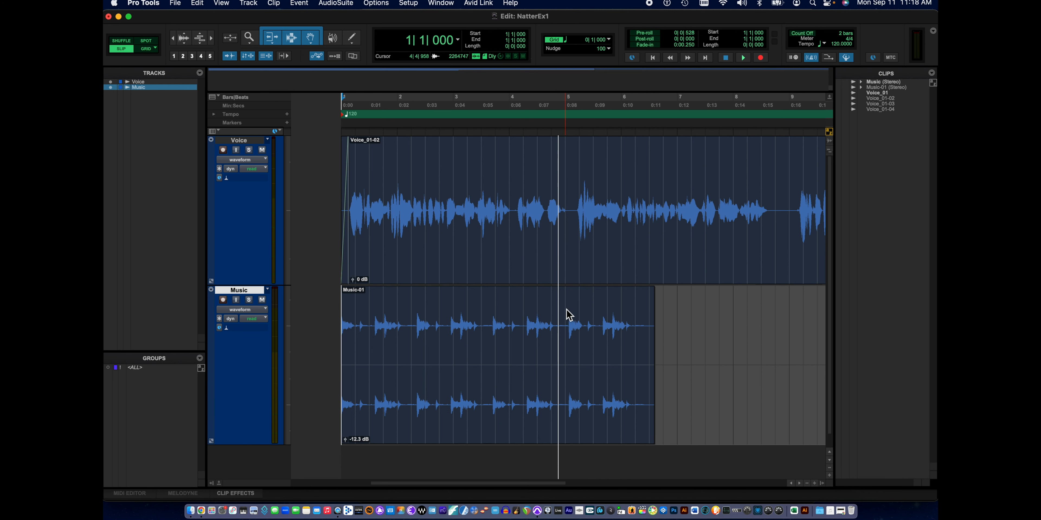
{"action": "left_click", "coordinate": [567, 318]}
{"action": "key", "text": "space"}
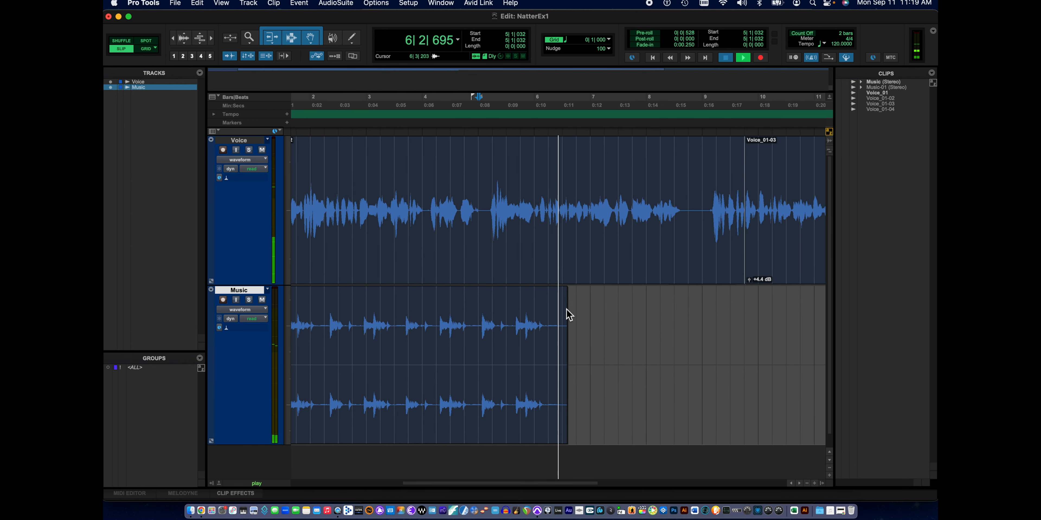
{"action": "key", "text": "space"}
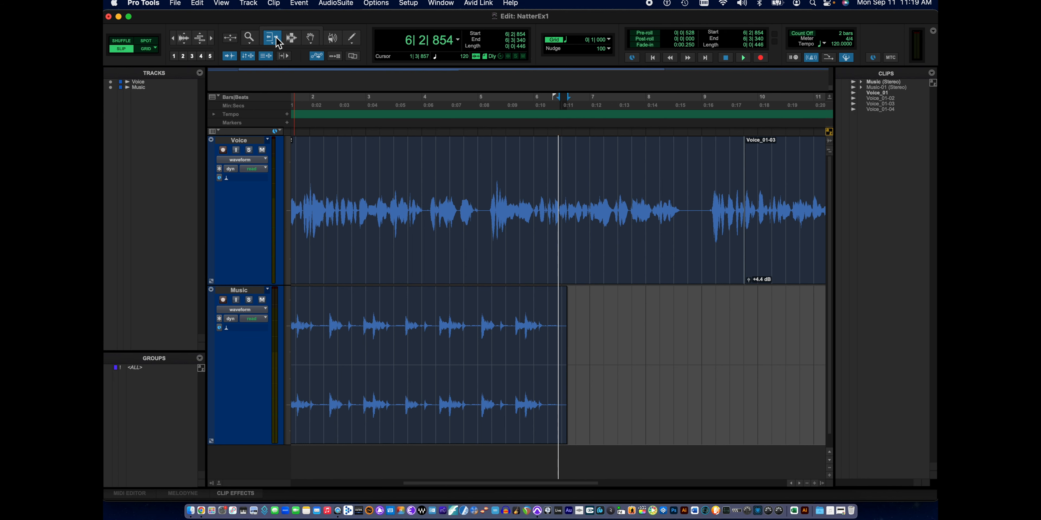
Trim the end of the Music clip to 6|2|717 with the Standard Trim tool
{"action": "left_click", "coordinate": [279, 43]}
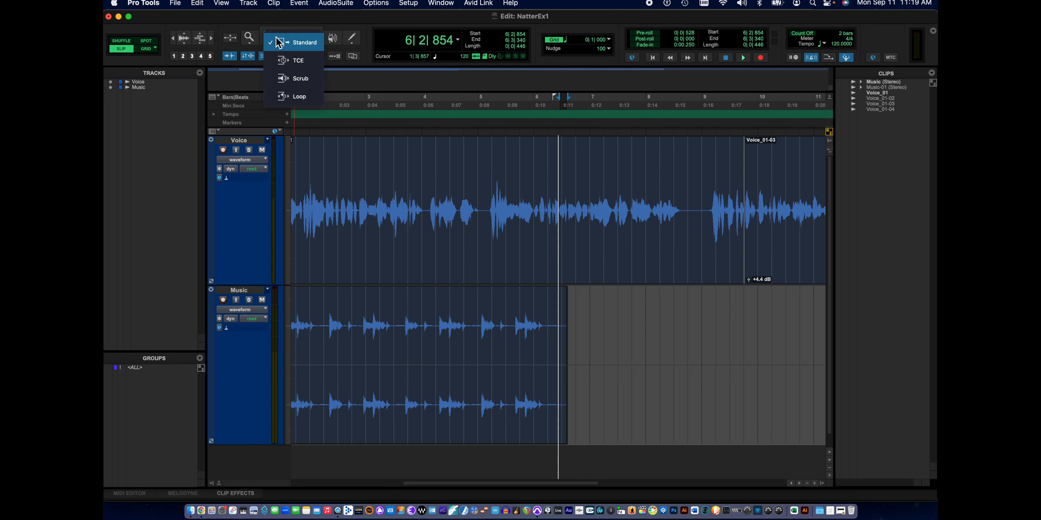
{"action": "left_click", "coordinate": [272, 39]}
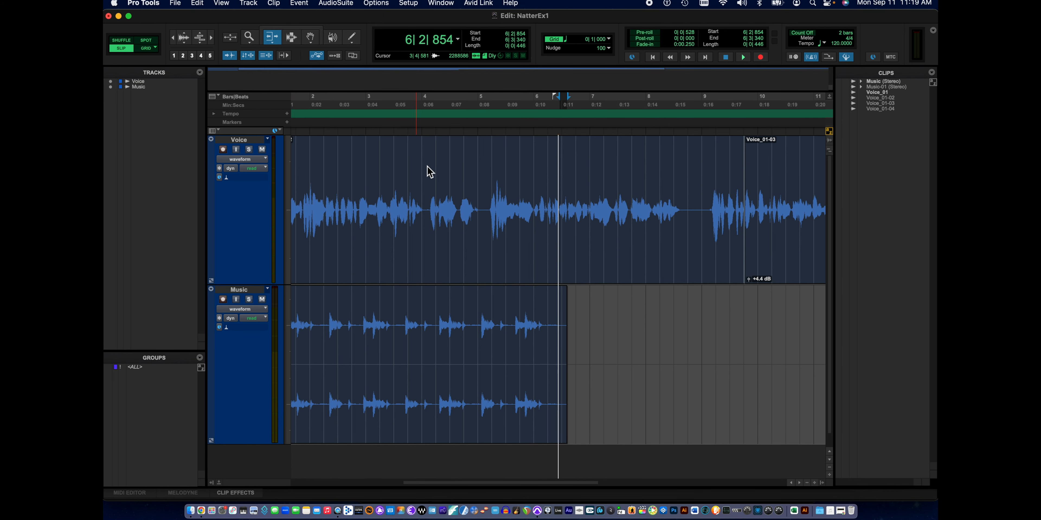
{"action": "left_click", "coordinate": [559, 325]}
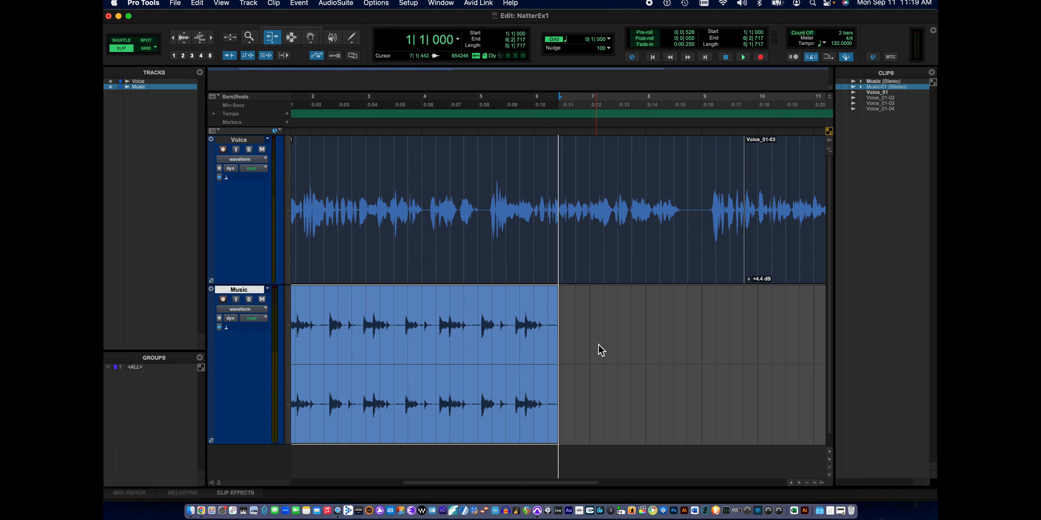
Activate the Smart Tool and duplicate the trimmed Music clip twice, placing the copies back to back on the Music track
{"action": "key", "text": "r"}
{"action": "key", "text": "r"}
{"action": "key", "text": "r"}
{"action": "key", "text": "super+7"}
{"action": "left_click", "coordinate": [569, 322]}
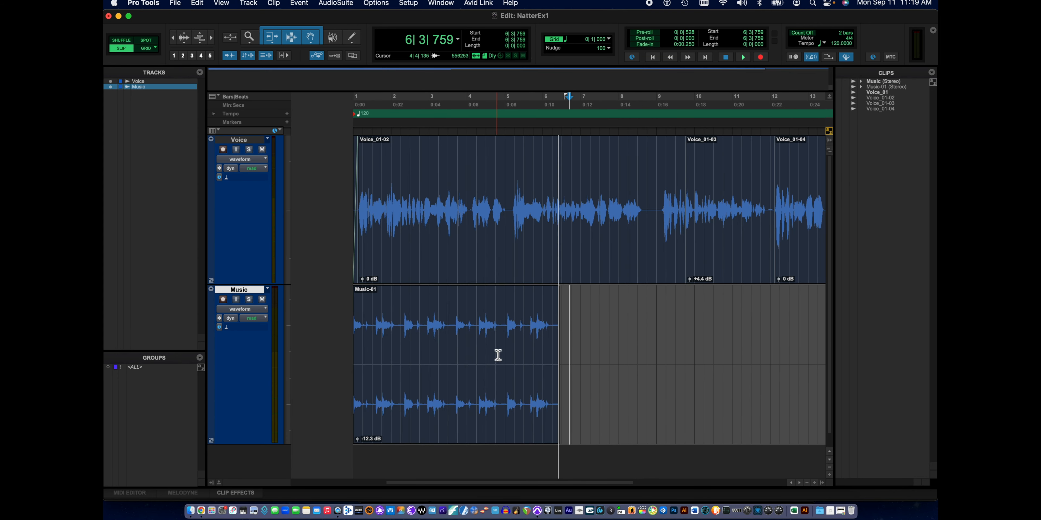
{"action": "left_click", "coordinate": [488, 404]}
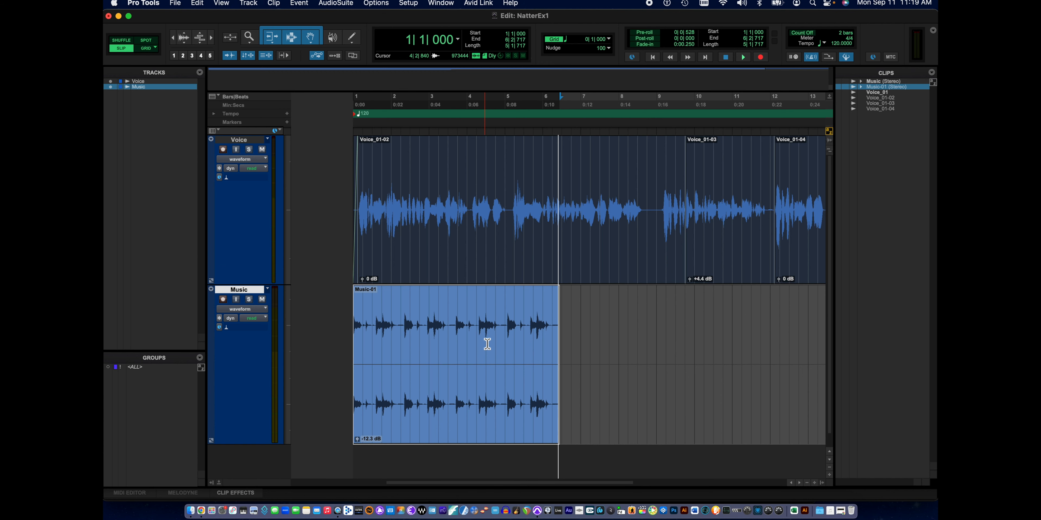
{"action": "left_click", "coordinate": [197, 3]}
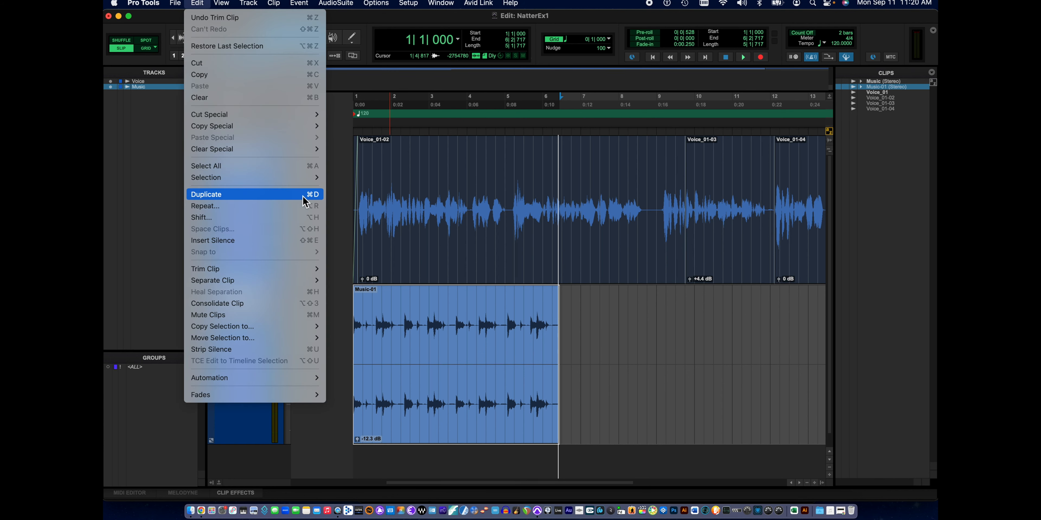
{"action": "left_click", "coordinate": [273, 196]}
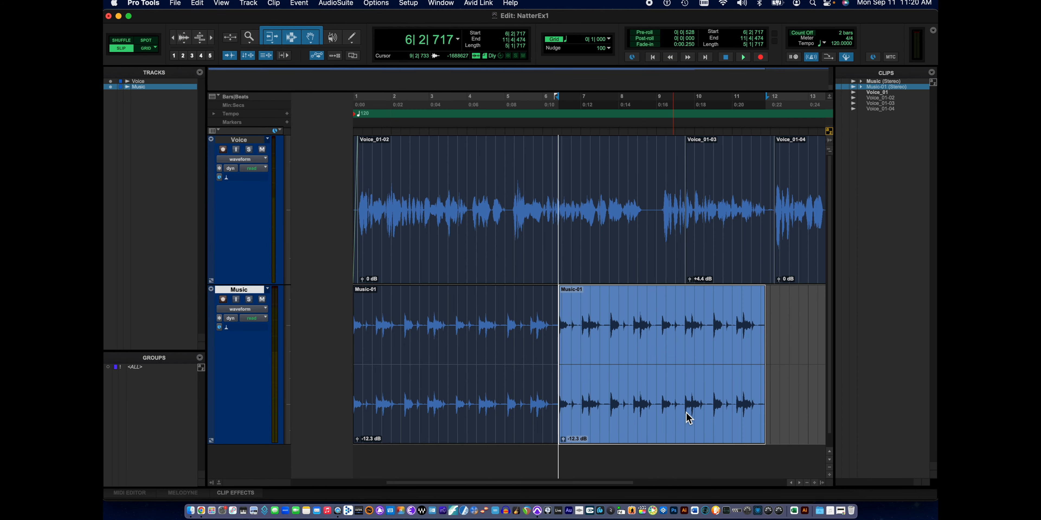
{"action": "left_click", "coordinate": [197, 4]}
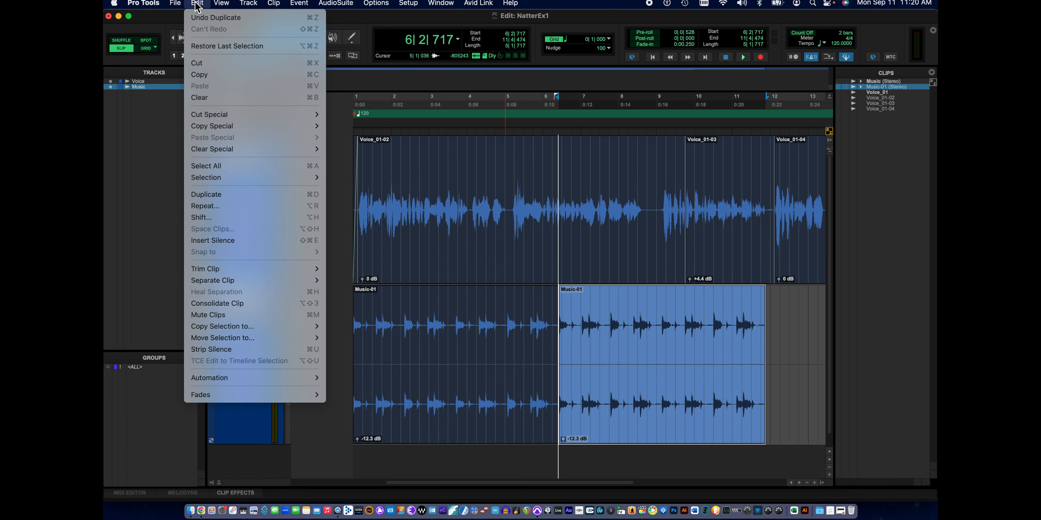
{"action": "left_click", "coordinate": [247, 199]}
{"action": "scroll", "coordinate": [548, 279], "scroll_direction": "right", "scroll_amount": 5}
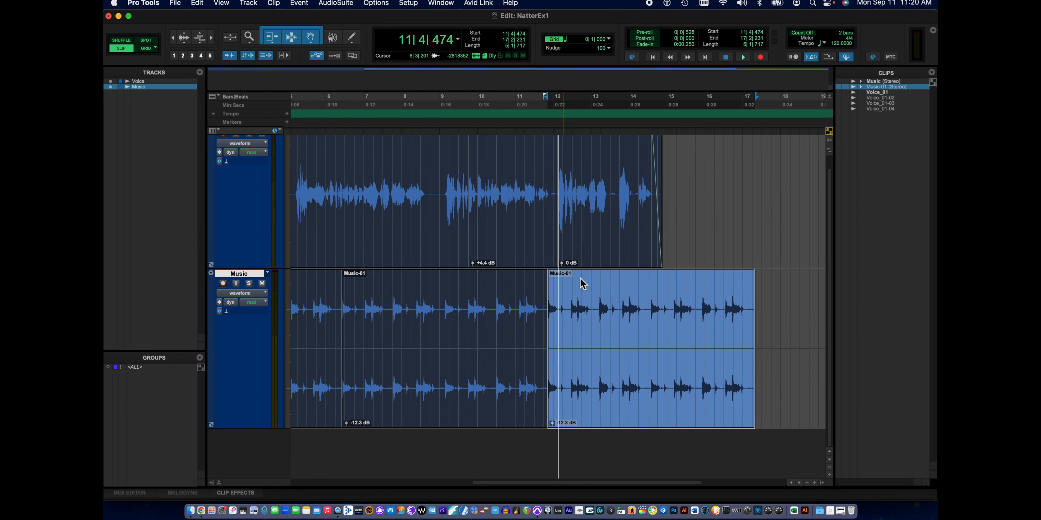
Trim the end of the last Music copy to 14|4|580, level with the Voice ending, and add a fade-out starting at 14|3|324
{"action": "scroll", "coordinate": [583, 284], "scroll_direction": "left", "scroll_amount": 3}
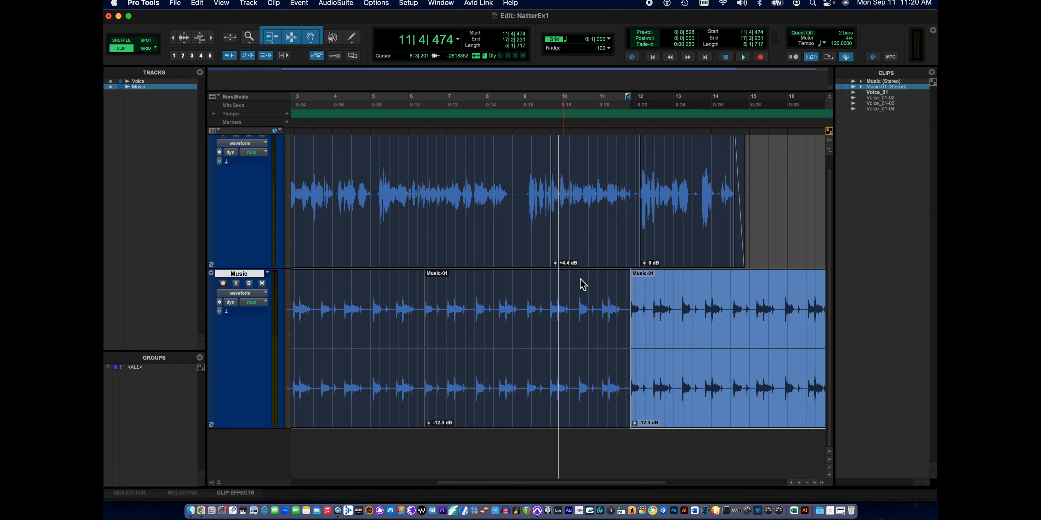
{"action": "left_click", "coordinate": [807, 483]}
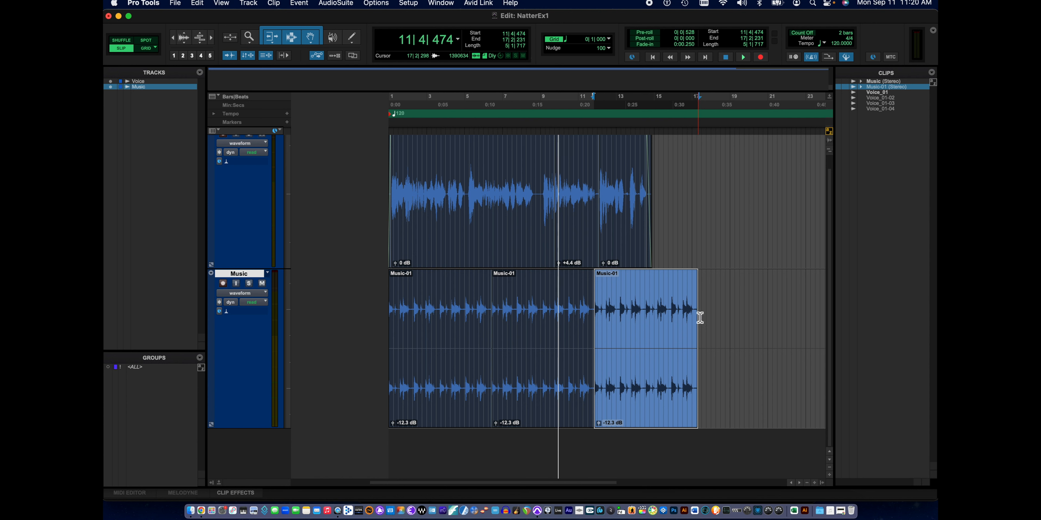
{"action": "left_click_drag", "start_coordinate": [696, 316], "coordinate": [653, 313]}
{"action": "left_click_drag", "start_coordinate": [652, 313], "coordinate": [653, 310]}
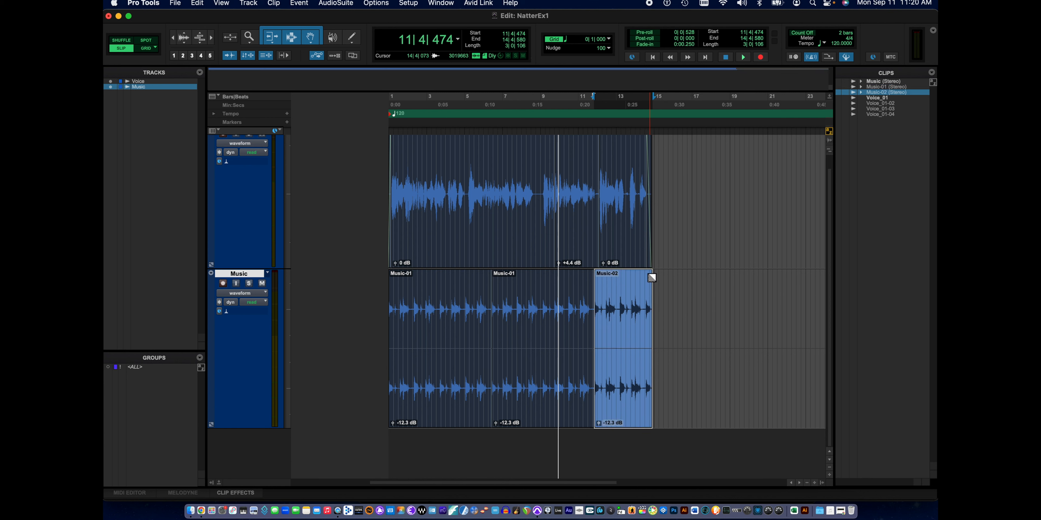
{"action": "left_click_drag", "start_coordinate": [652, 278], "coordinate": [649, 279]}
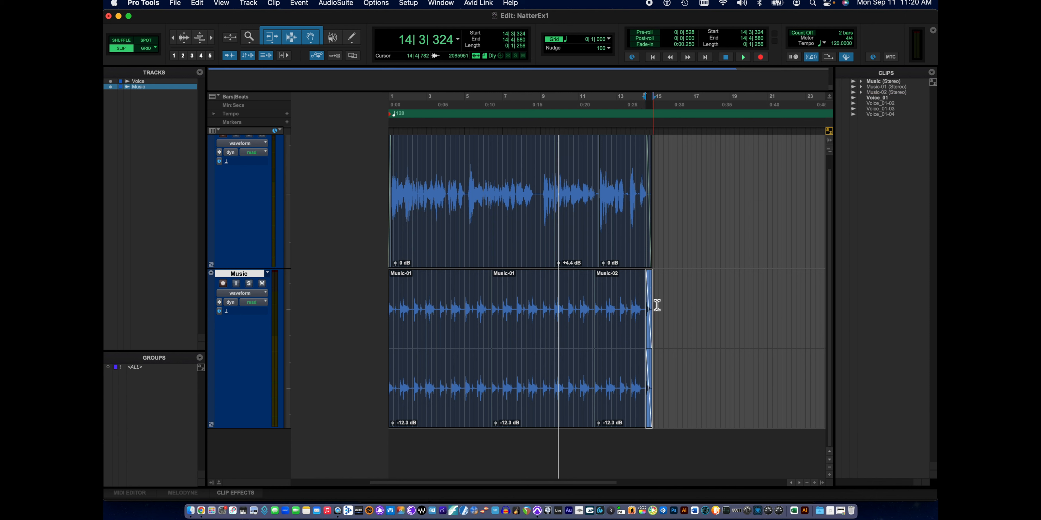
Examine the Music fade-out against the Voice ending, and how the looped Music clips line up under the whole voice take
{"action": "left_click", "coordinate": [815, 483]}
{"action": "left_click", "coordinate": [815, 483]}
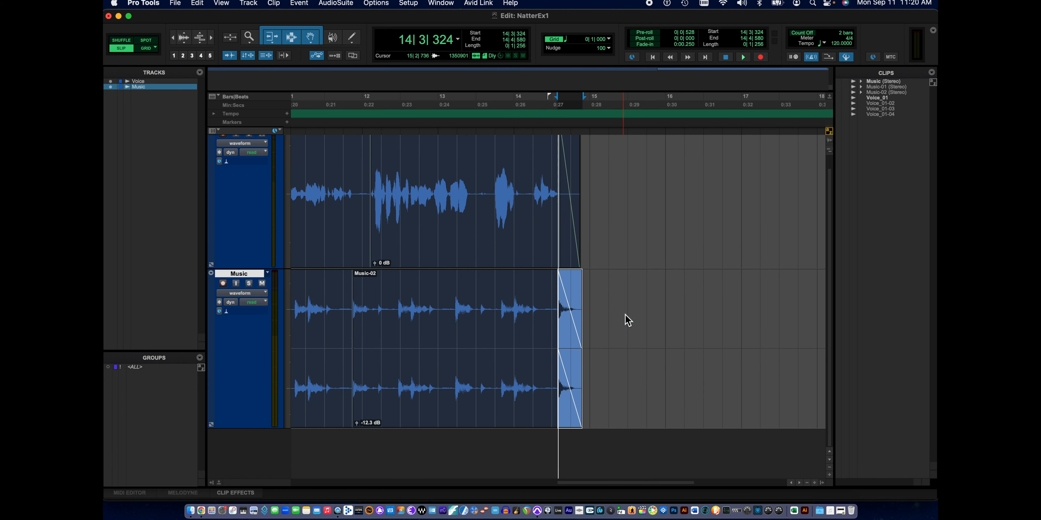
{"action": "scroll", "coordinate": [625, 316], "scroll_direction": "down", "scroll_amount": 3}
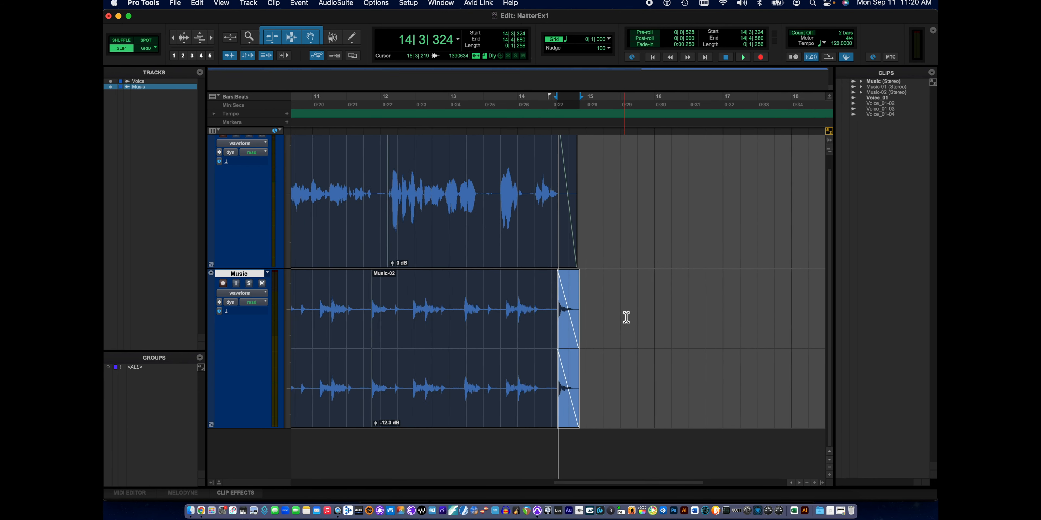
{"action": "left_click", "coordinate": [807, 483]}
{"action": "scroll", "coordinate": [745, 372], "scroll_direction": "down", "scroll_amount": 3}
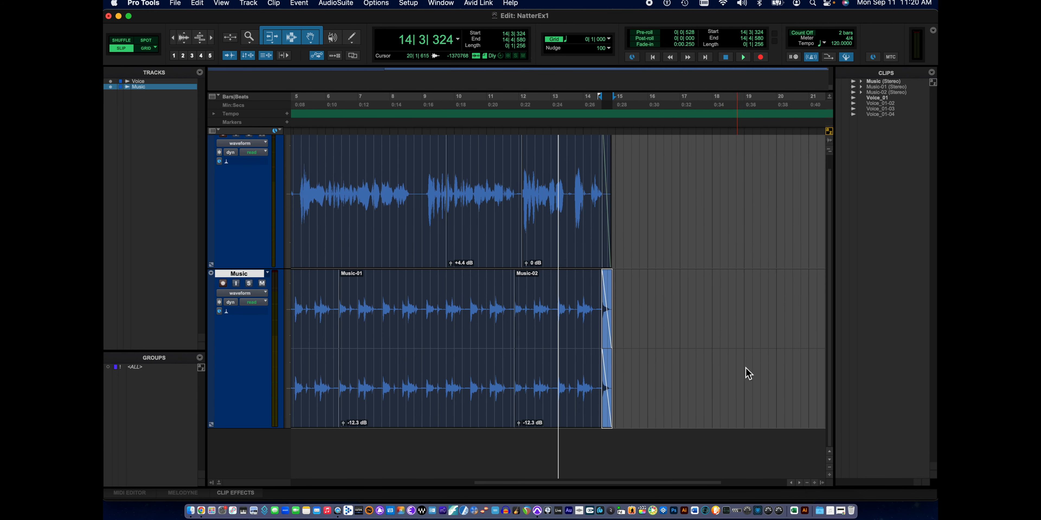
{"action": "left_click", "coordinate": [807, 484]}
{"action": "left_click", "coordinate": [806, 483]}
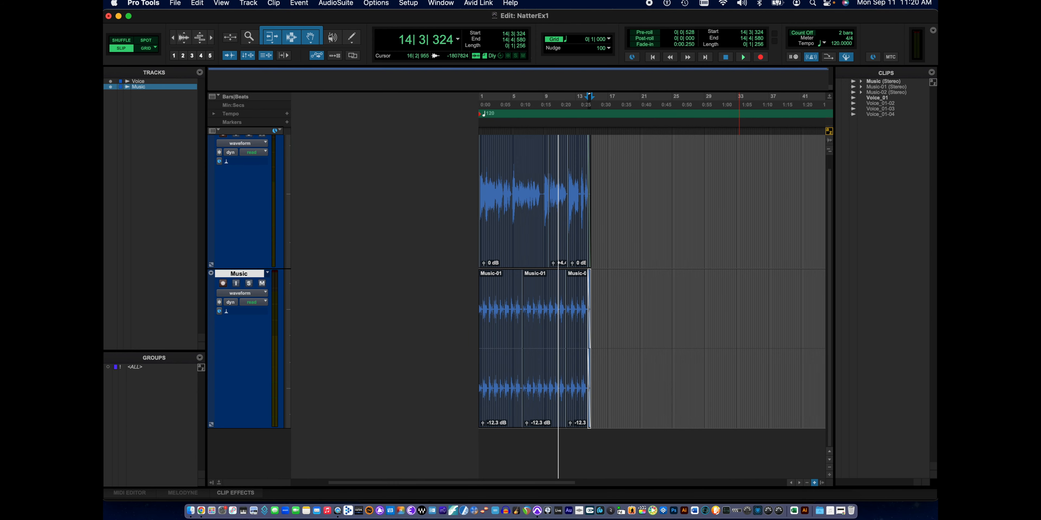
{"action": "left_click", "coordinate": [814, 483]}
{"action": "scroll", "coordinate": [671, 408], "scroll_direction": "up", "scroll_amount": 3}
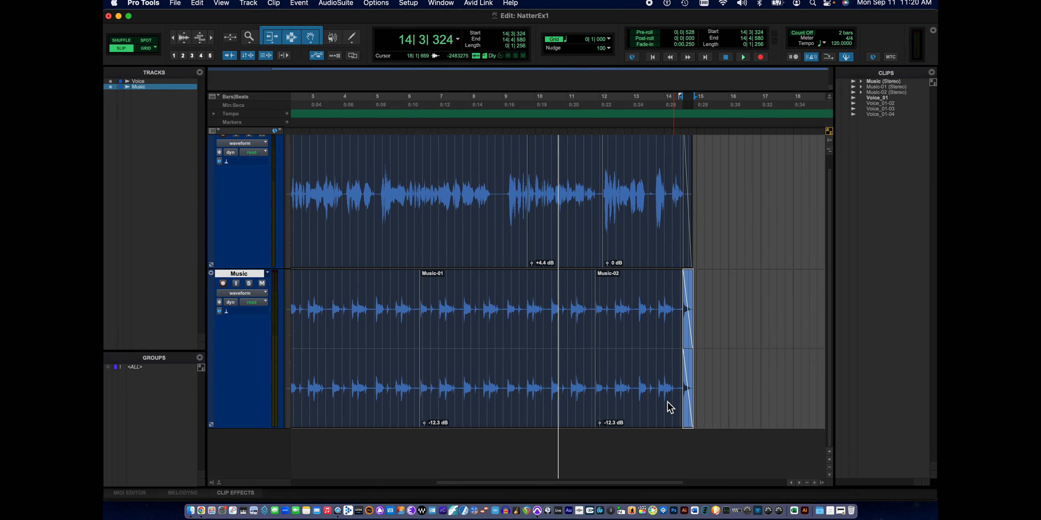
{"action": "scroll", "coordinate": [667, 402], "scroll_direction": "left", "scroll_amount": 2}
{"action": "scroll", "coordinate": [667, 402], "scroll_direction": "right", "scroll_amount": 1}
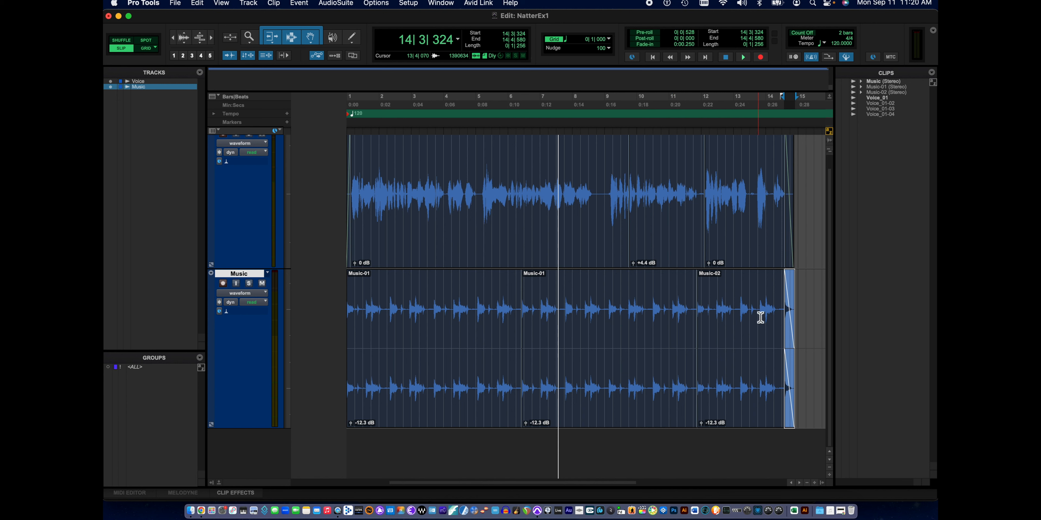
Return to the start of the session and play the full mix past the fade-out at the end
{"action": "left_click", "coordinate": [652, 58]}
{"action": "left_click", "coordinate": [743, 57]}
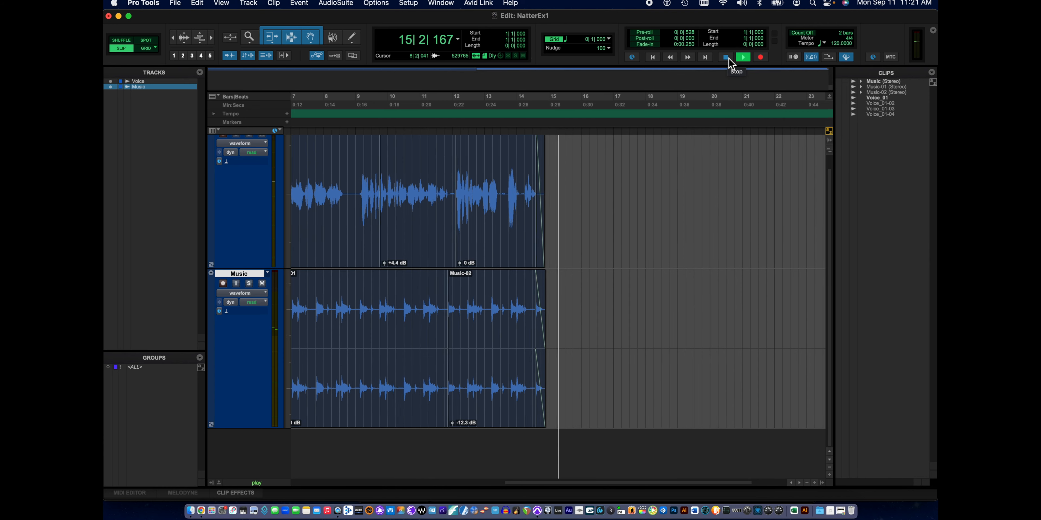
{"action": "left_click", "coordinate": [728, 59]}
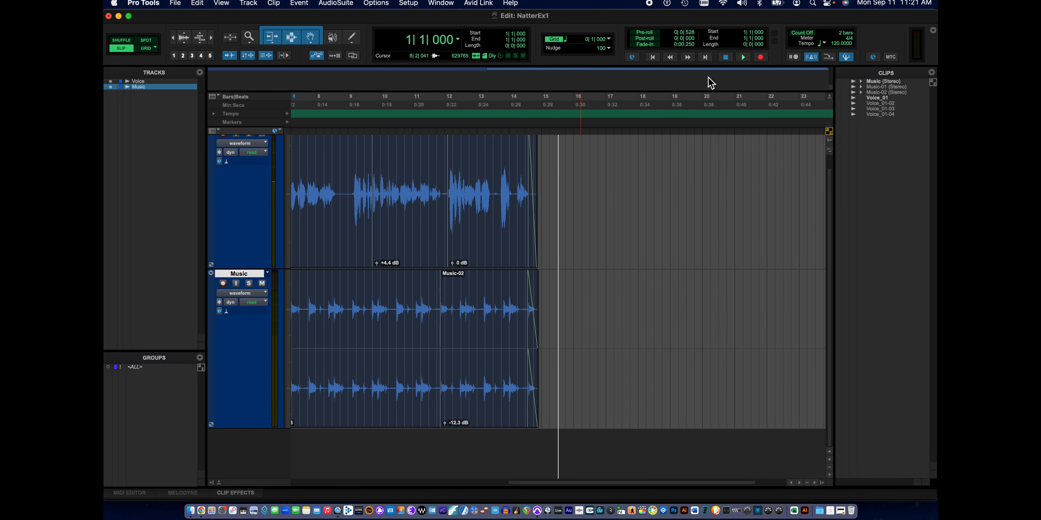
{"action": "scroll", "coordinate": [647, 173], "scroll_direction": "left", "scroll_amount": 10}
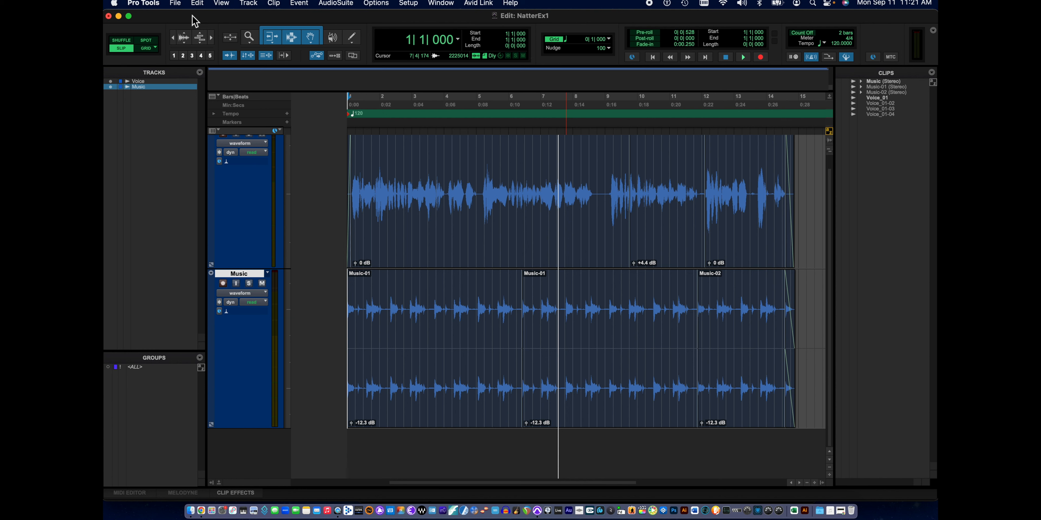
Select all the clips on the Voice track with the Grabber tool to define the bounce range
{"action": "left_click", "coordinate": [174, 3]}
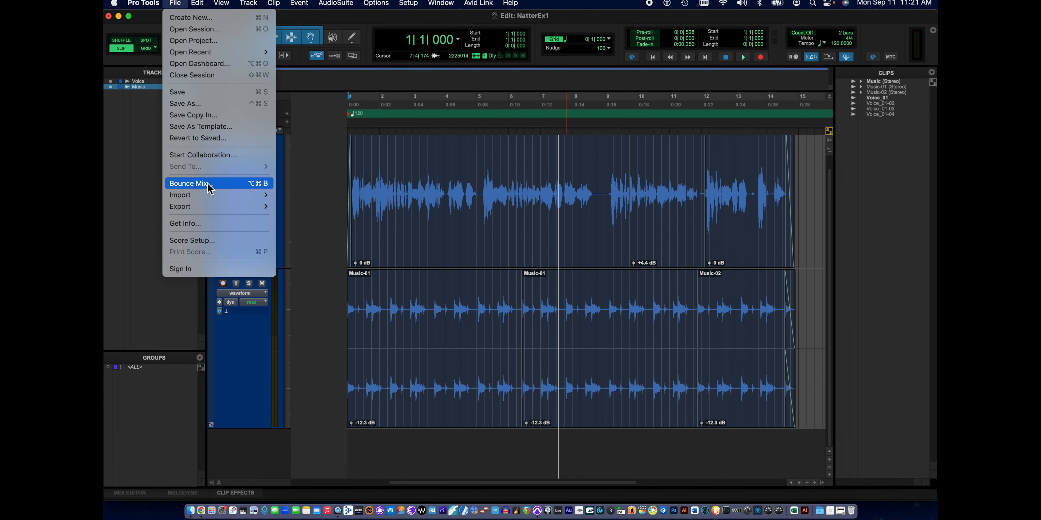
{"action": "left_click", "coordinate": [314, 167]}
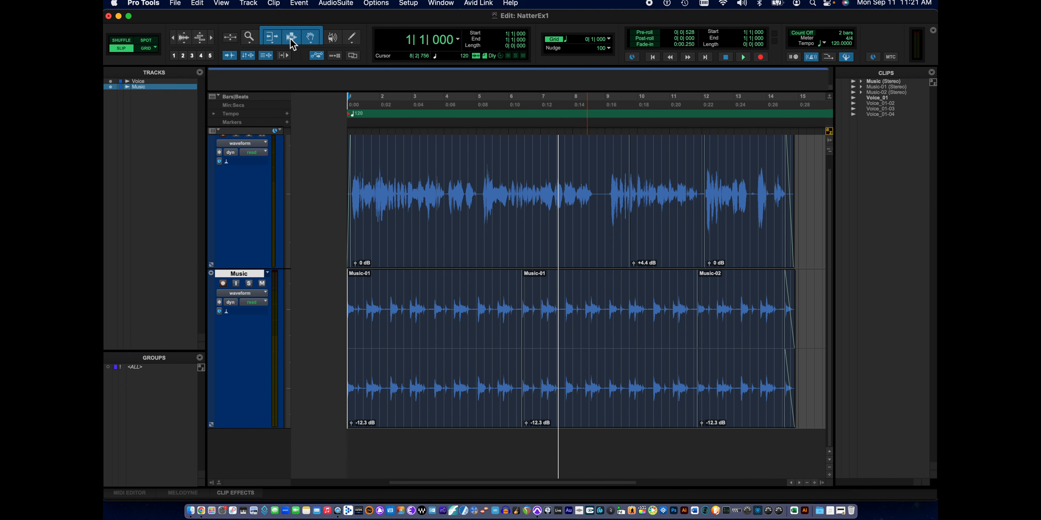
{"action": "left_click", "coordinate": [291, 40]}
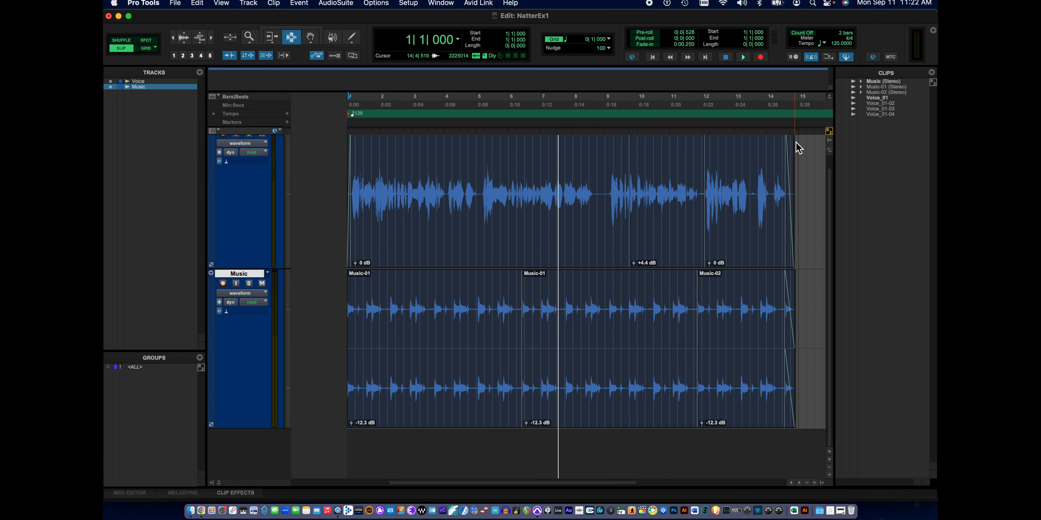
{"action": "left_click_drag", "start_coordinate": [795, 148], "coordinate": [322, 163]}
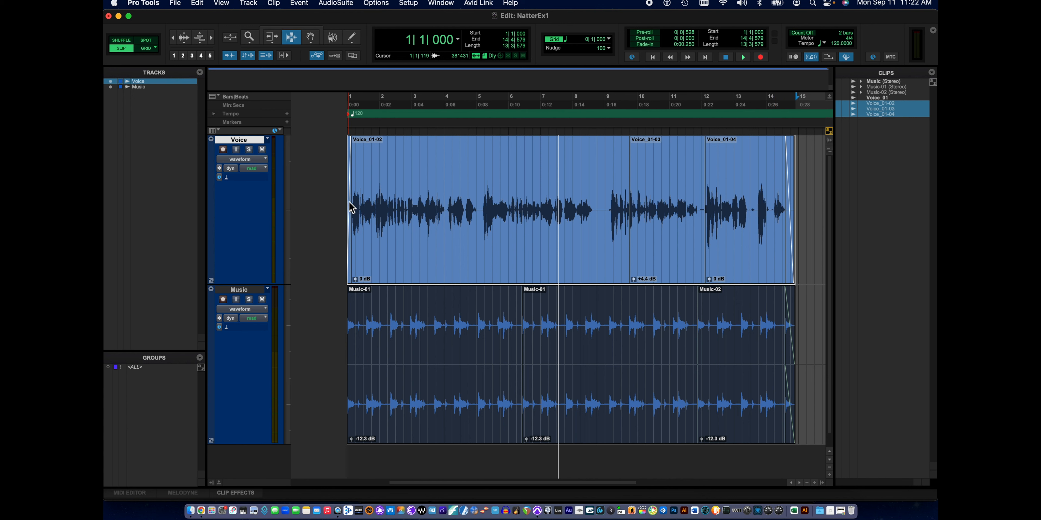
Open Bounce Mix, name the file NatterEx1Bounce and keep MP3 as the file type
{"action": "left_click", "coordinate": [176, 5]}
{"action": "left_click", "coordinate": [220, 184]}
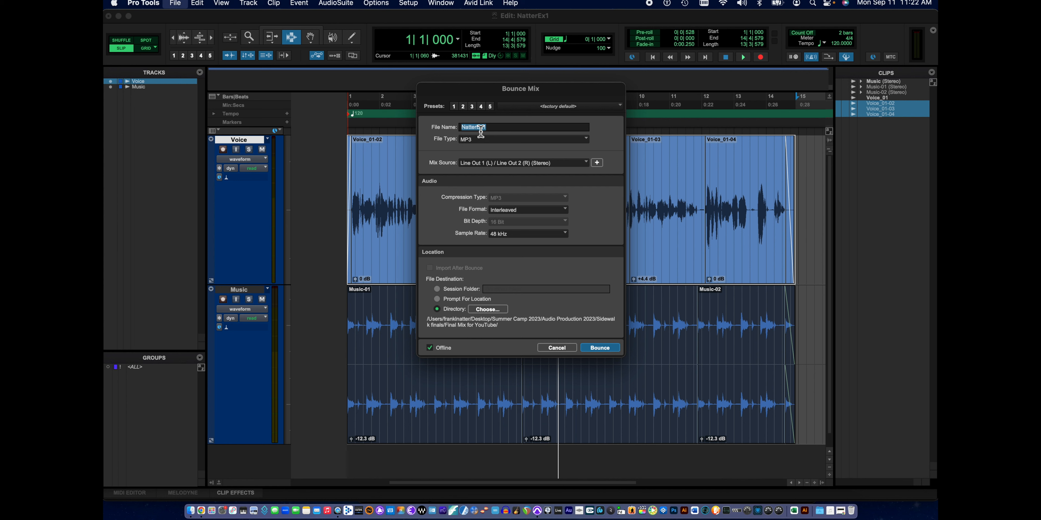
{"action": "left_click", "coordinate": [491, 129]}
{"action": "left_click", "coordinate": [471, 148]}
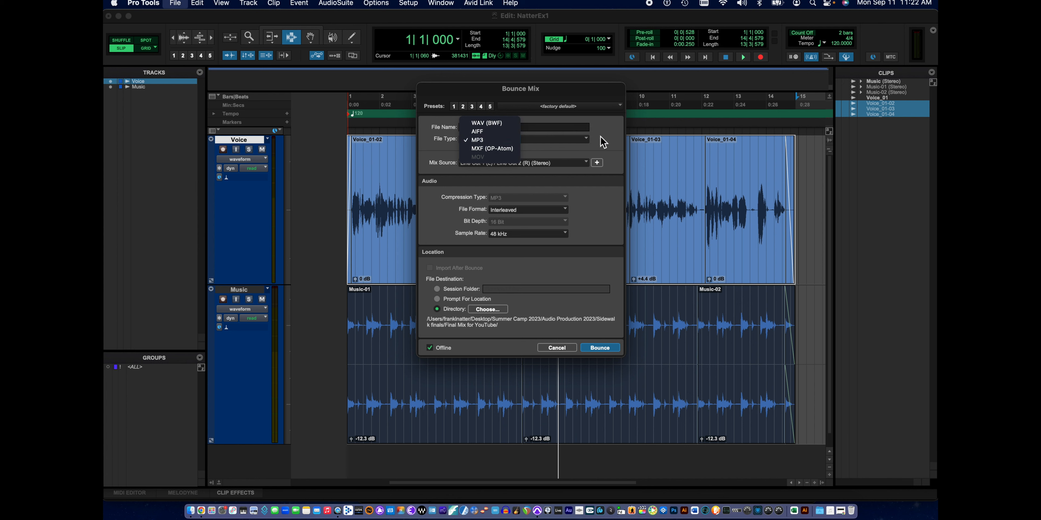
{"action": "left_click", "coordinate": [607, 145]}
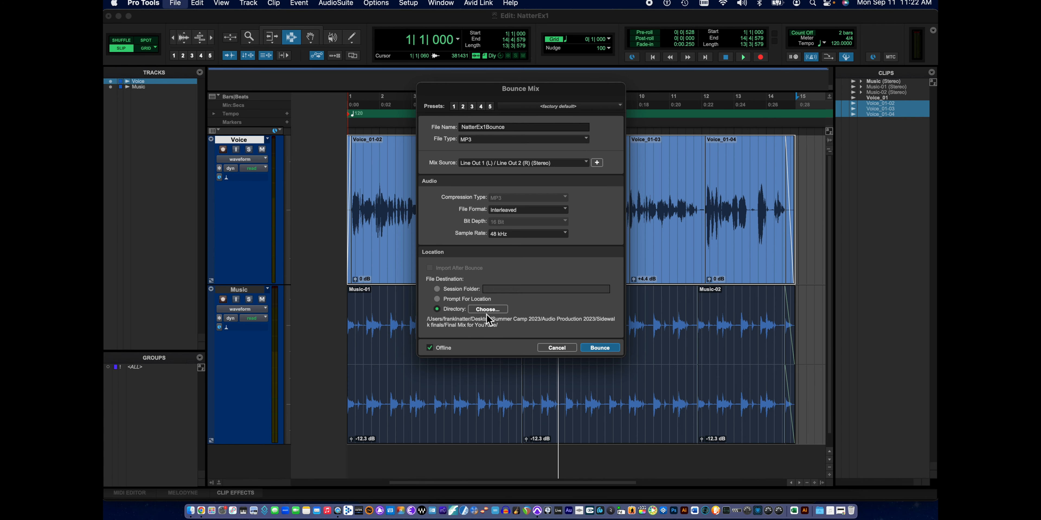
Set the bounce destination to the Bounced Files folder inside the inner NatterEx1 session folder on the Desktop, and bounce the mix, accepting the MP3 encoder settings
{"action": "left_click", "coordinate": [483, 310]}
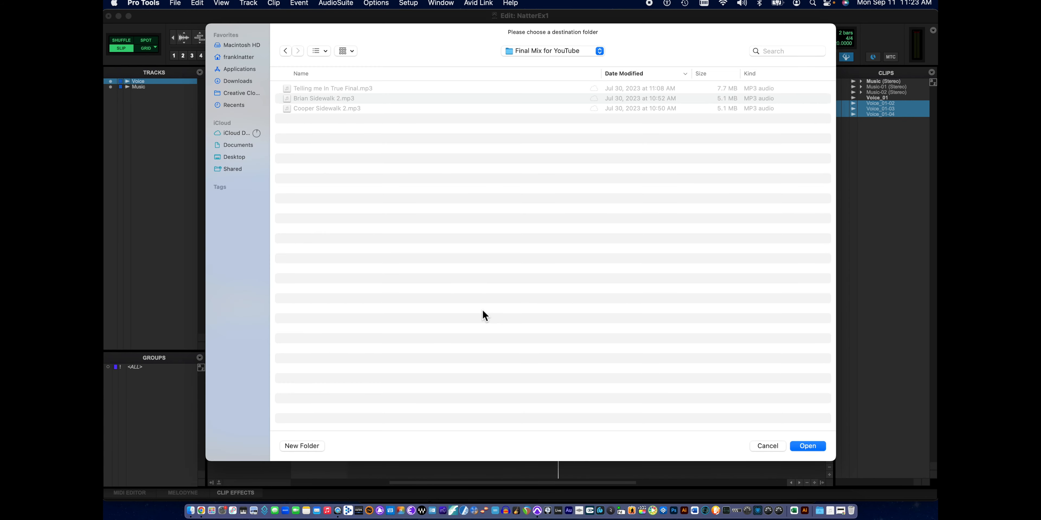
{"action": "left_click", "coordinate": [235, 158]}
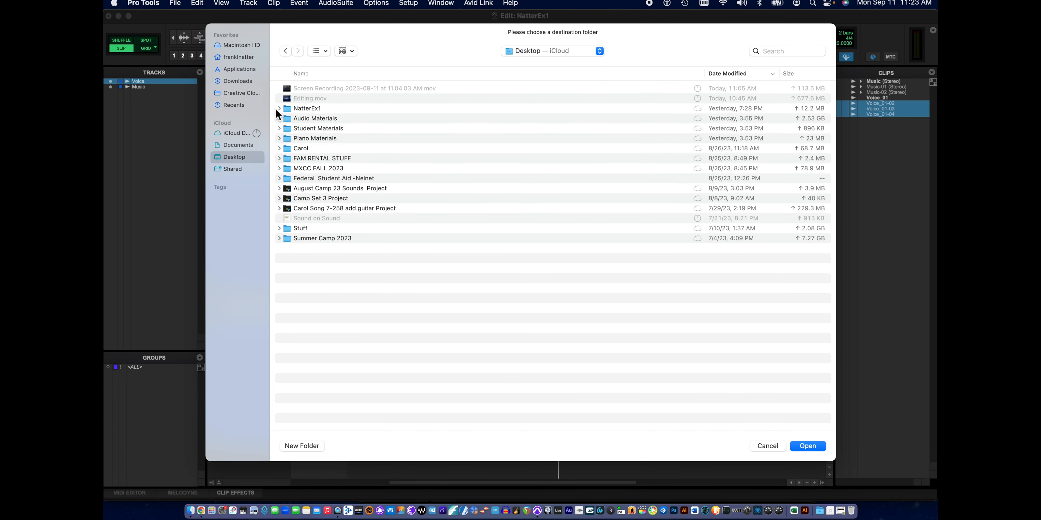
{"action": "double_click", "coordinate": [301, 108]}
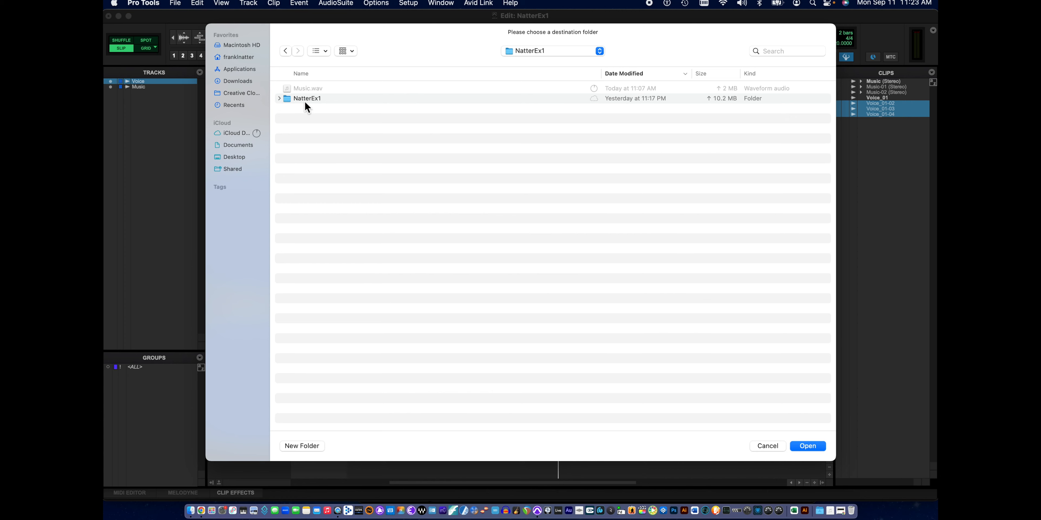
{"action": "double_click", "coordinate": [299, 101]}
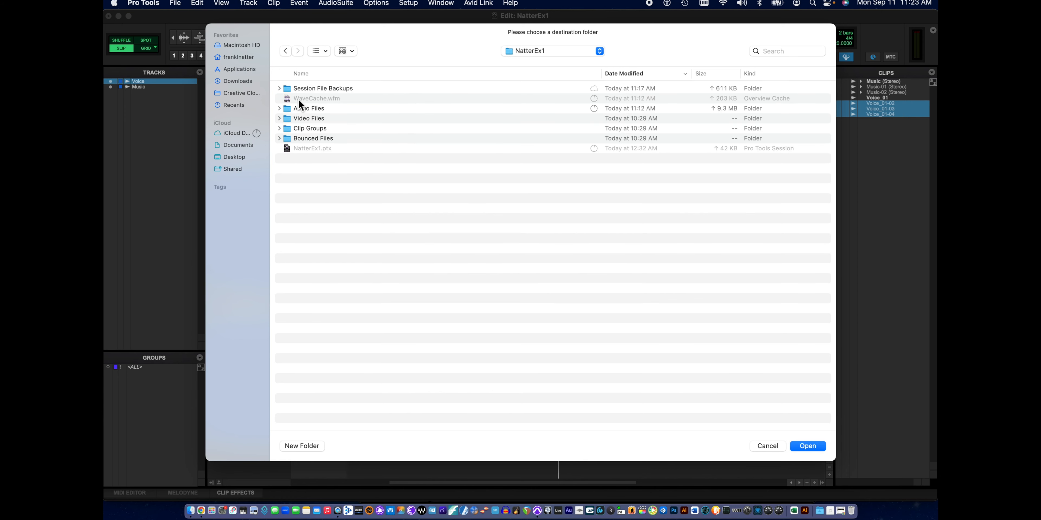
{"action": "left_click", "coordinate": [297, 138]}
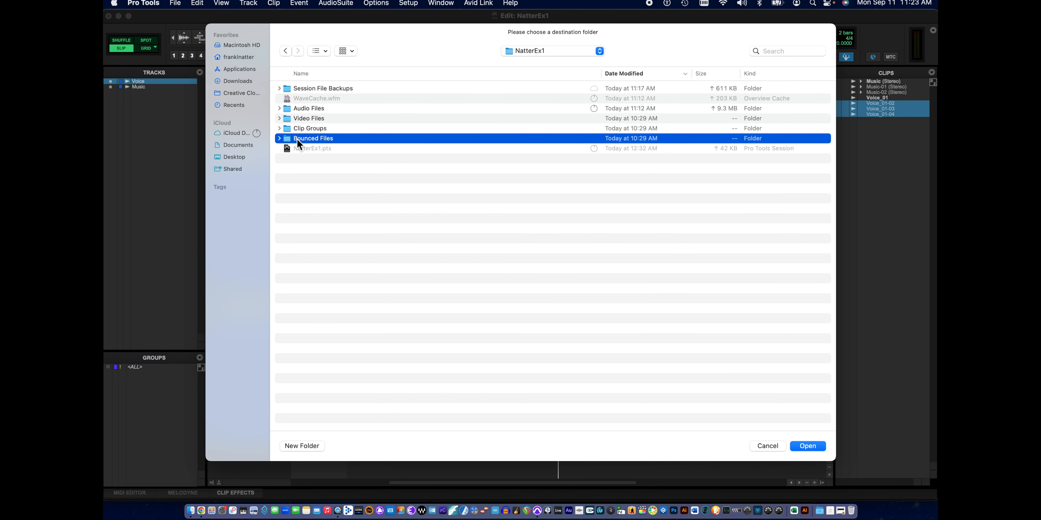
{"action": "double_click", "coordinate": [290, 140]}
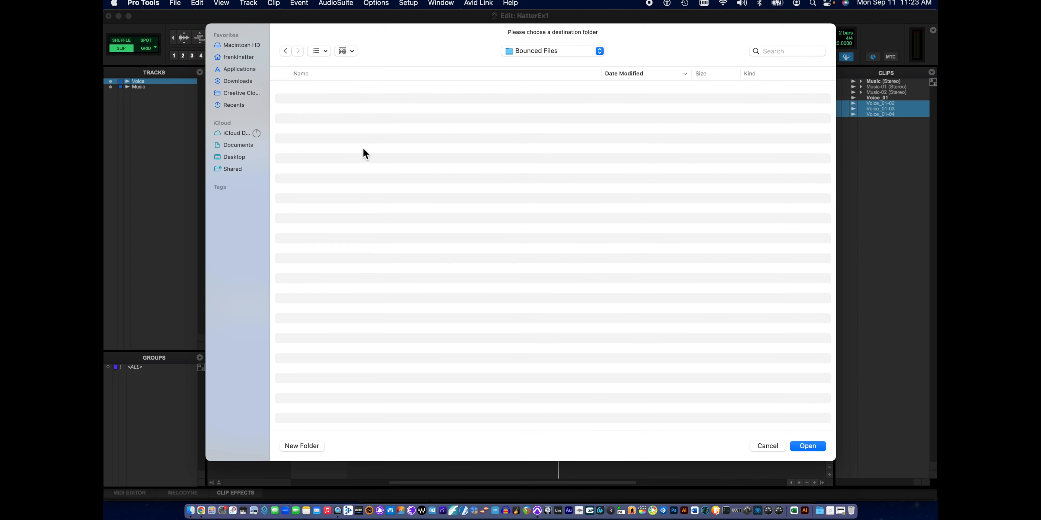
{"action": "left_click", "coordinate": [807, 447]}
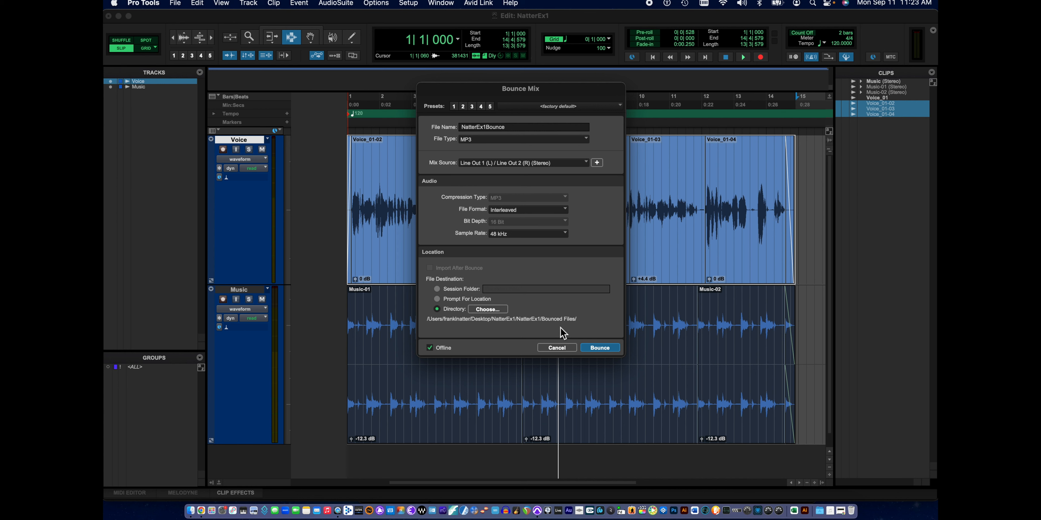
{"action": "left_click", "coordinate": [599, 348]}
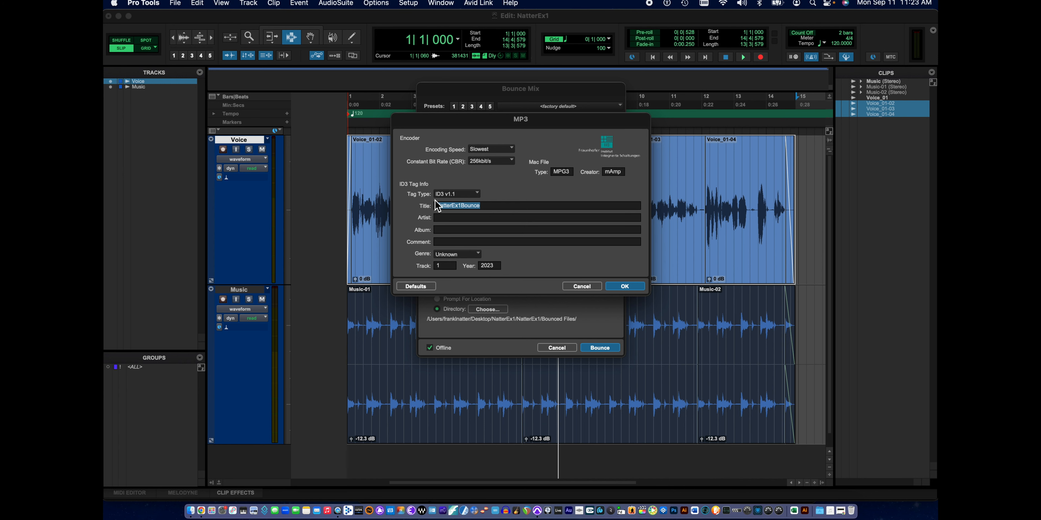
{"action": "left_click", "coordinate": [625, 287]}
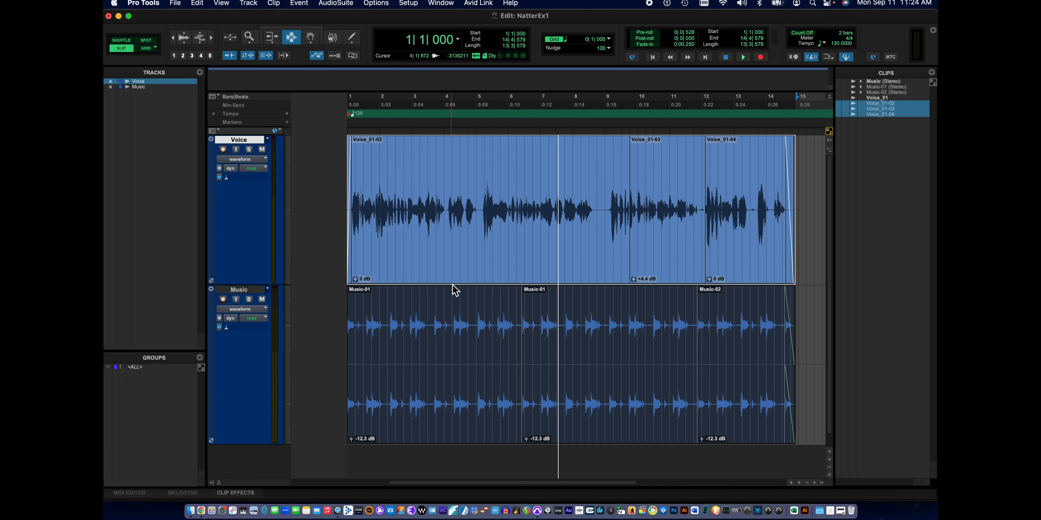
Save the NatterEx1 session and quit Pro Tools Ultimate
{"action": "left_click", "coordinate": [176, 4]}
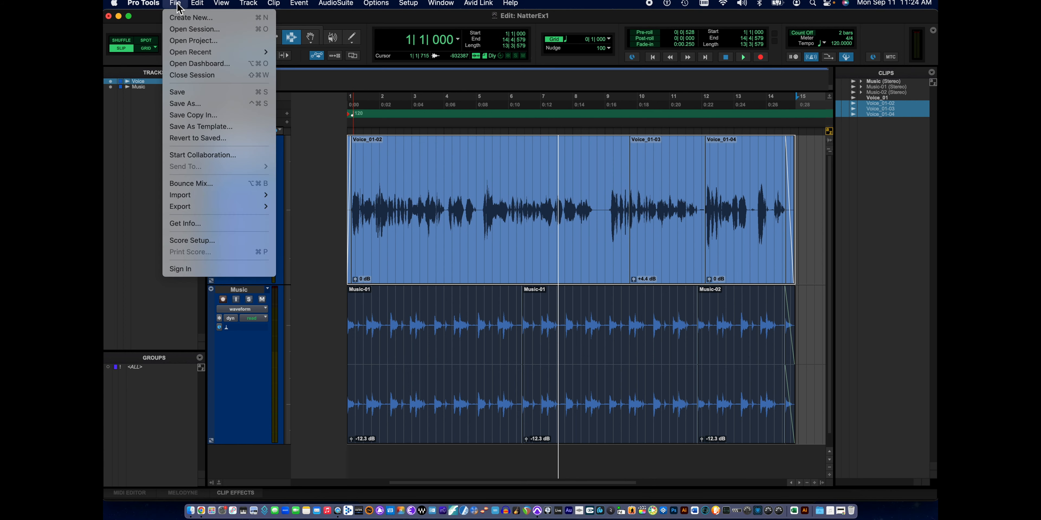
{"action": "left_click", "coordinate": [193, 96]}
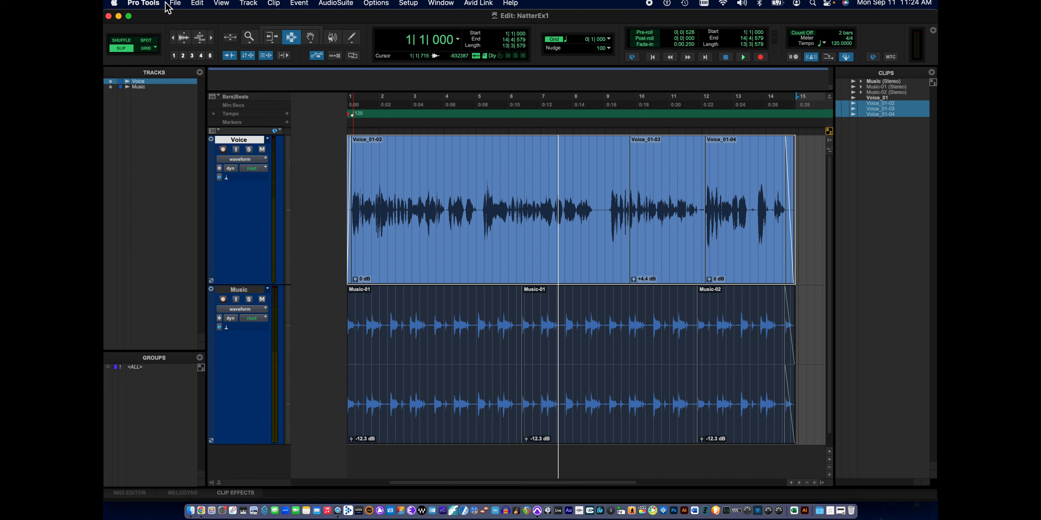
{"action": "left_click", "coordinate": [175, 6]}
{"action": "mouse_move", "coordinate": [143, 3]}
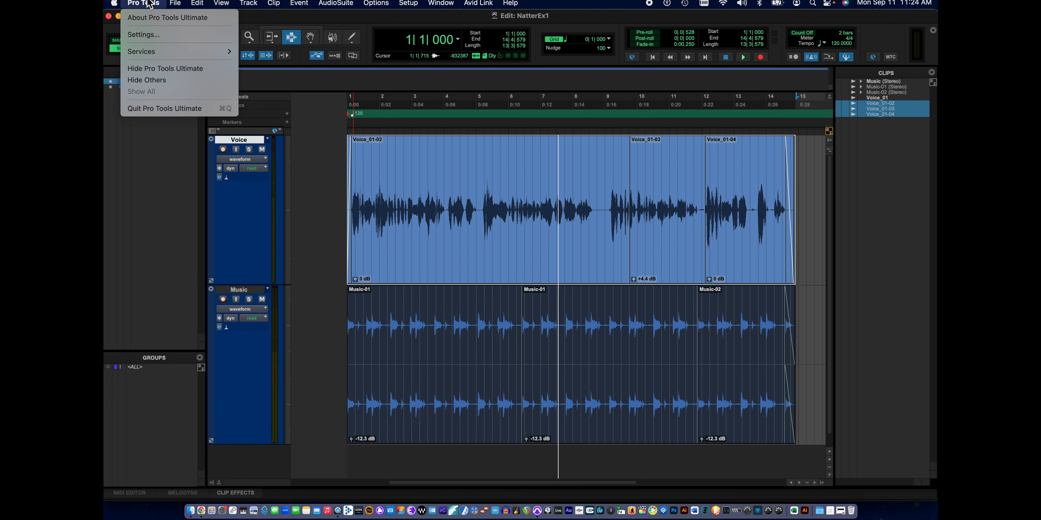
{"action": "left_click", "coordinate": [156, 112]}
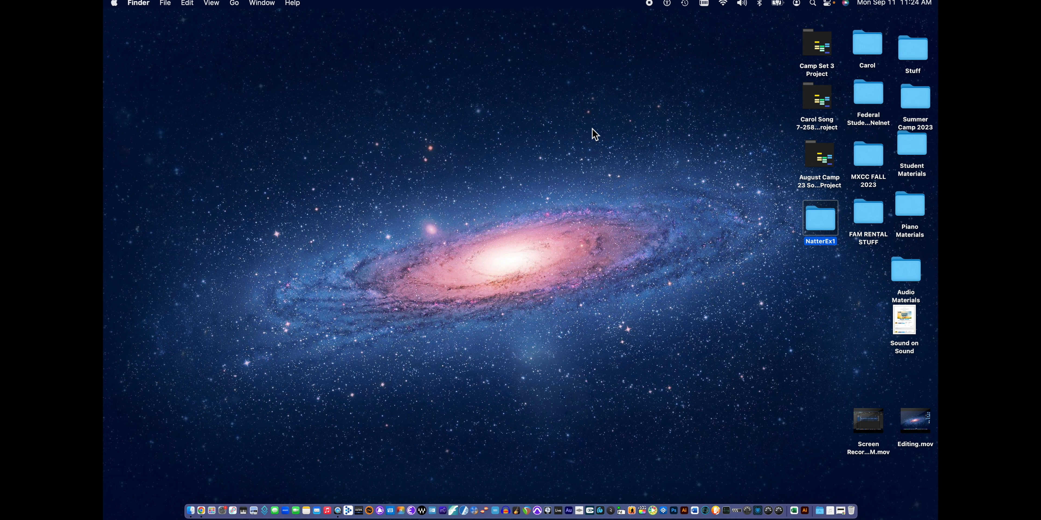
In Finder, open the NatterEx1 folder on the Desktop, expand the inner NatterEx1 and Bounced Files folders, and open NatterEx1Bounce.mp3
{"action": "double_click", "coordinate": [819, 223]}
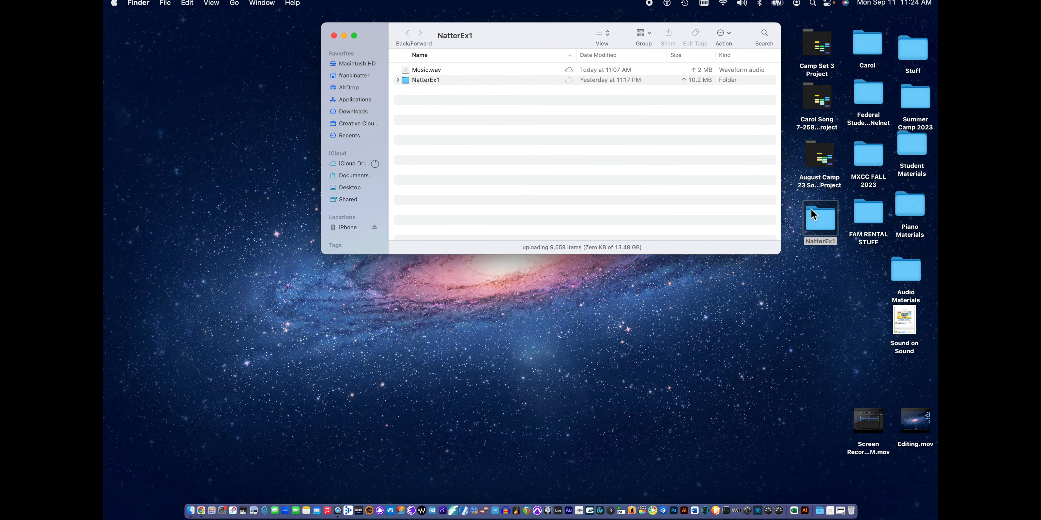
{"action": "left_click", "coordinate": [397, 80]}
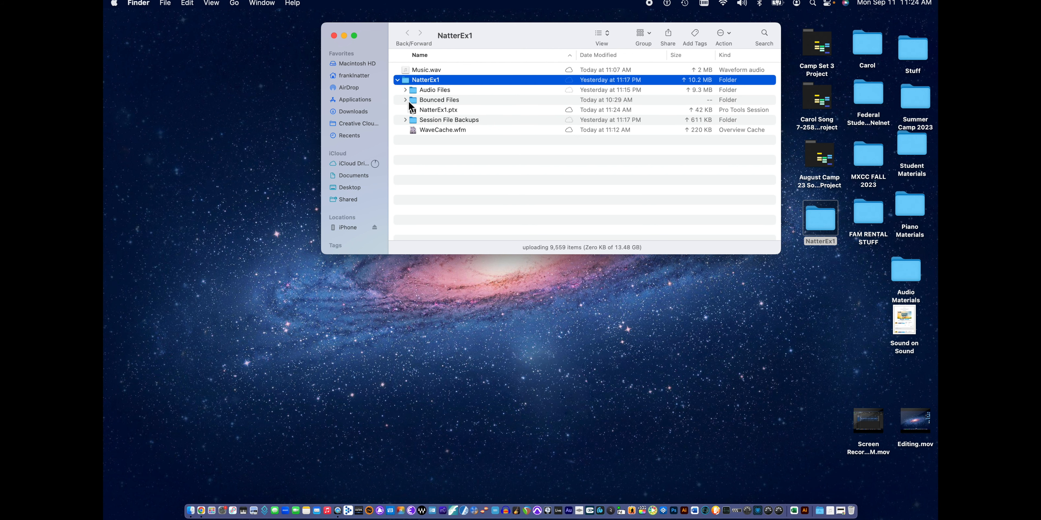
{"action": "left_click", "coordinate": [404, 100]}
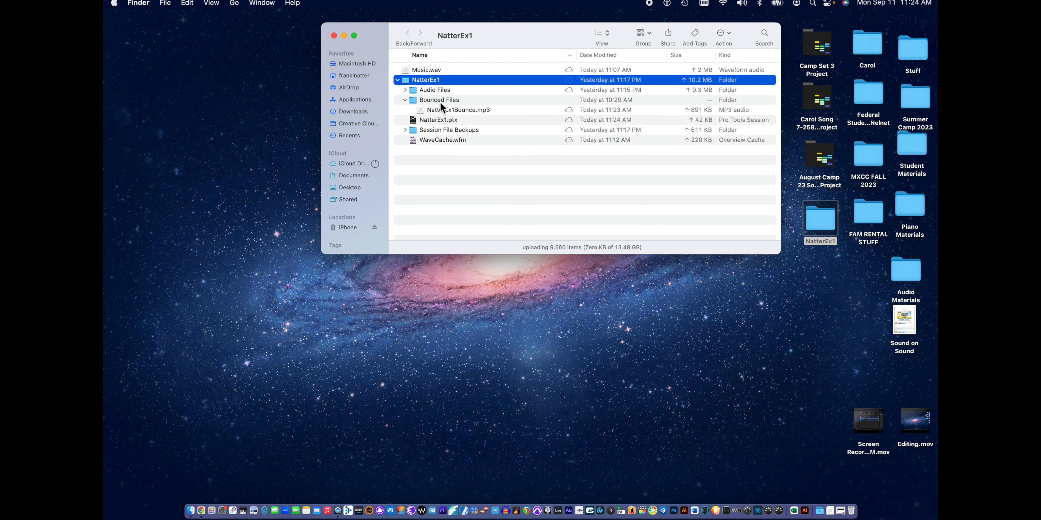
{"action": "left_click", "coordinate": [441, 112]}
{"action": "double_click", "coordinate": [442, 111]}
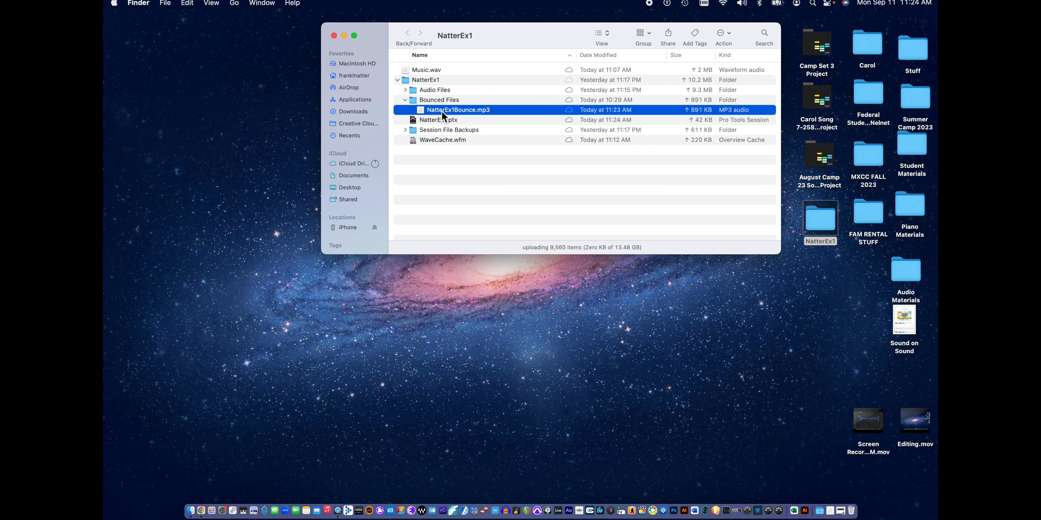